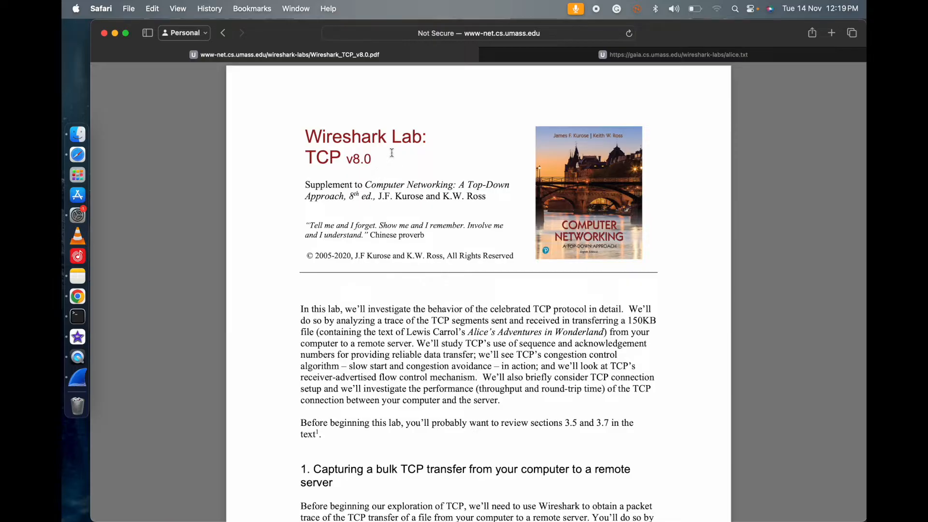
Read the TCP lab handout's introduction and its section on capturing a bulk TCP transfer, down to the first instructions
{"action": "scroll", "coordinate": [489, 213], "scroll_direction": "down", "scroll_amount": 2}
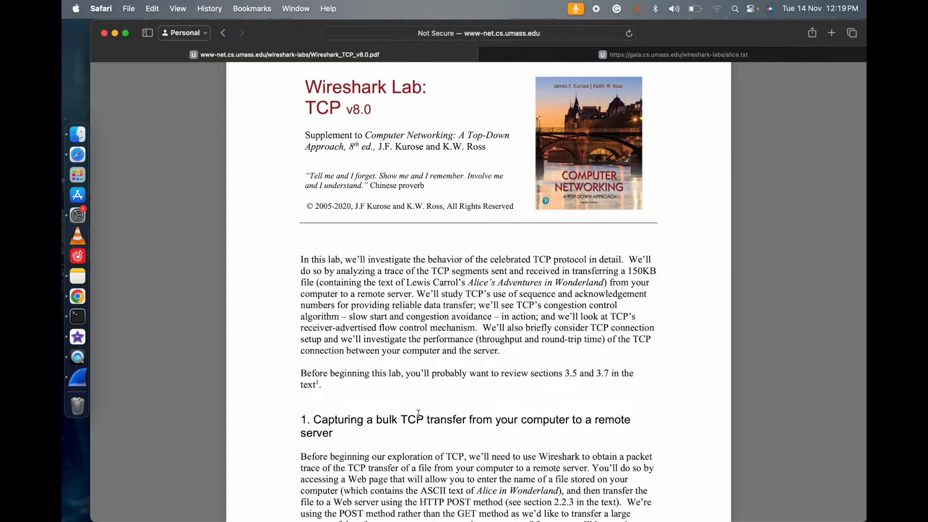
{"action": "scroll", "coordinate": [307, 292], "scroll_direction": "down", "scroll_amount": 5}
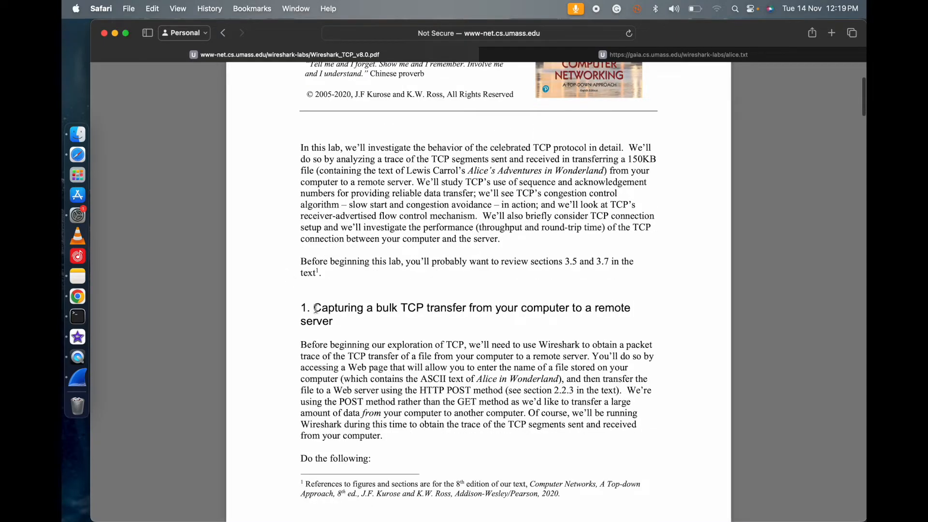
{"action": "scroll", "coordinate": [307, 294], "scroll_direction": "down", "scroll_amount": 3}
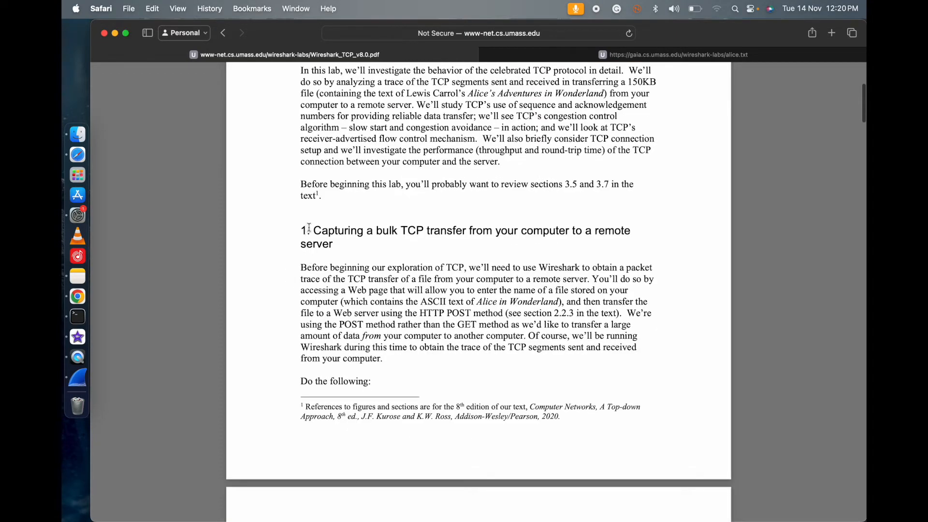
{"action": "left_click", "coordinate": [309, 228]}
{"action": "left_click_drag", "start_coordinate": [309, 227], "coordinate": [359, 252]}
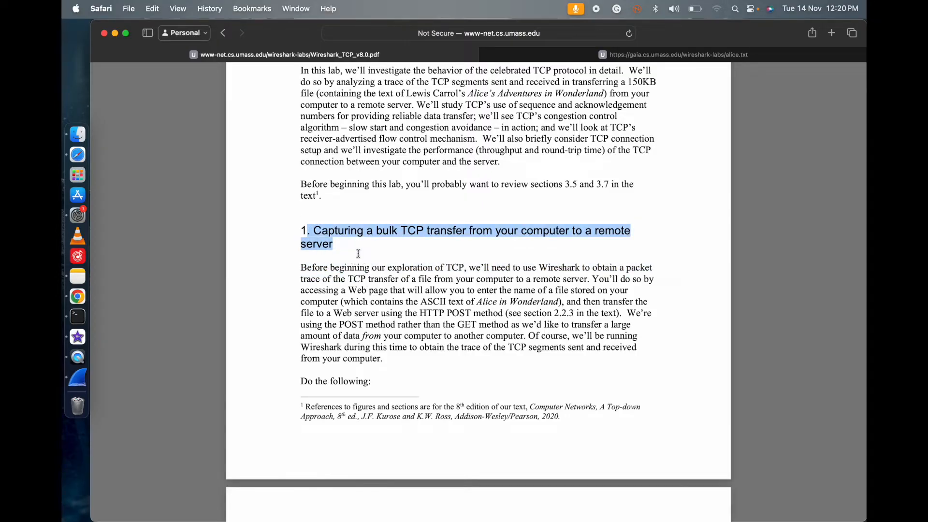
{"action": "scroll", "coordinate": [358, 254], "scroll_direction": "down", "scroll_amount": 6}
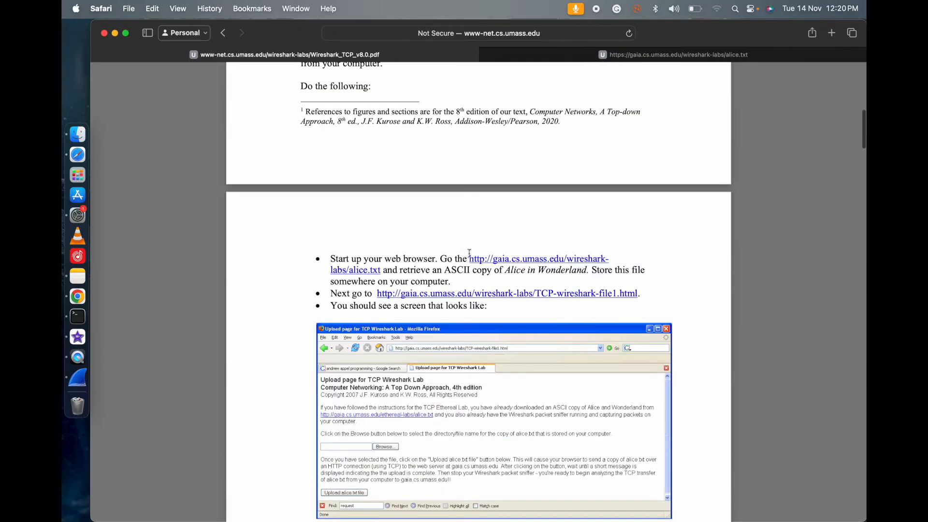
Look over the alice.txt page and check it against the handout's instruction for retrieving the file
{"action": "left_click", "coordinate": [565, 52]}
{"action": "scroll", "coordinate": [194, 219], "scroll_direction": "down", "scroll_amount": 15}
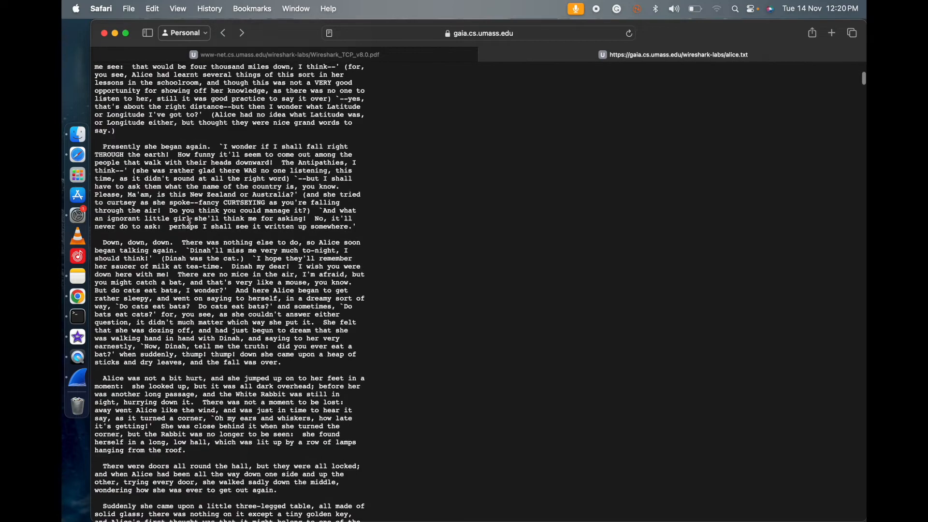
{"action": "scroll", "coordinate": [194, 219], "scroll_direction": "up", "scroll_amount": 15}
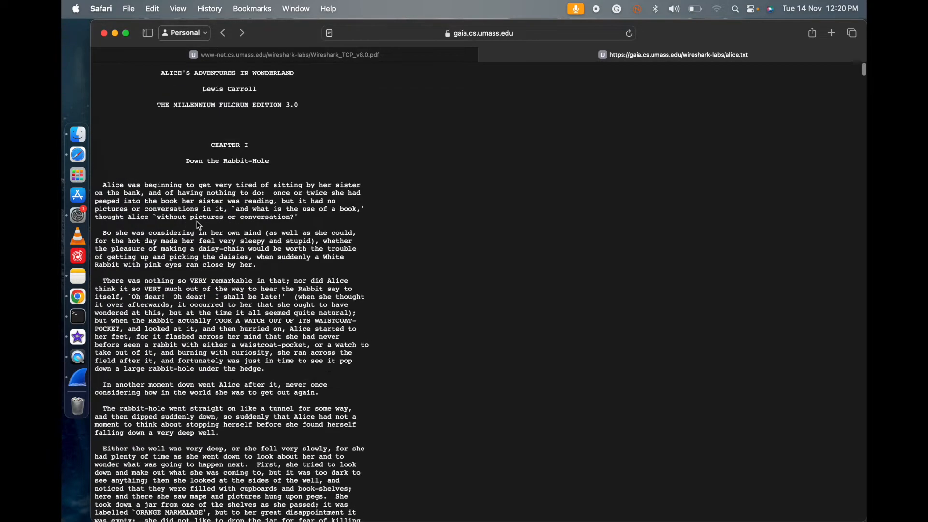
{"action": "left_click", "coordinate": [229, 56]}
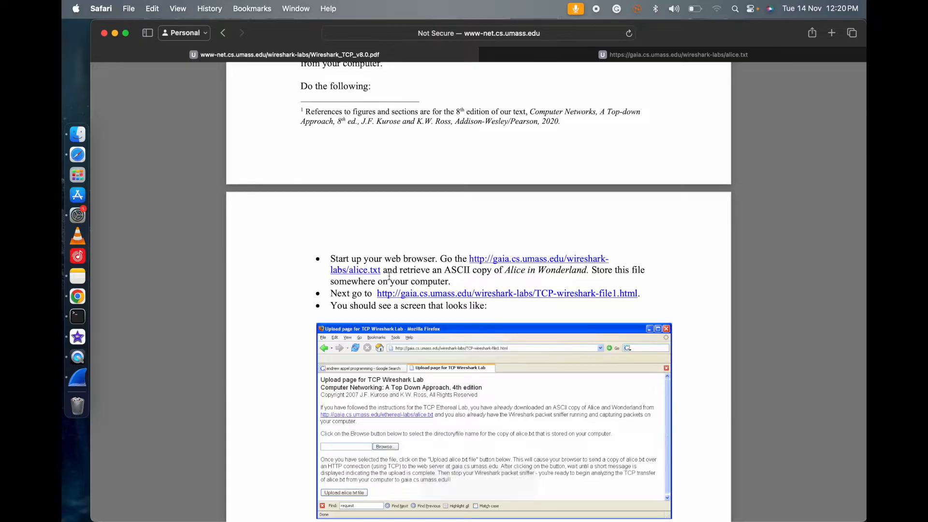
{"action": "left_click", "coordinate": [590, 57]}
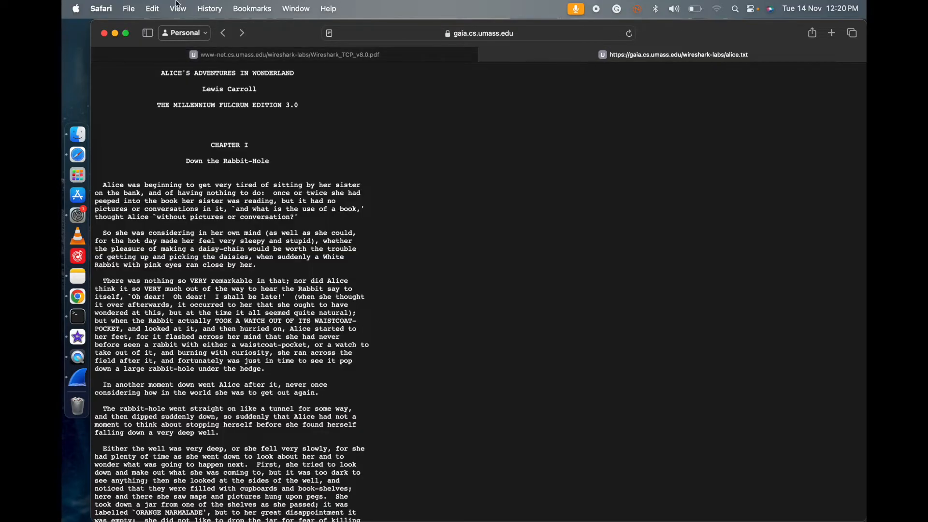
{"action": "left_click", "coordinate": [128, 8]}
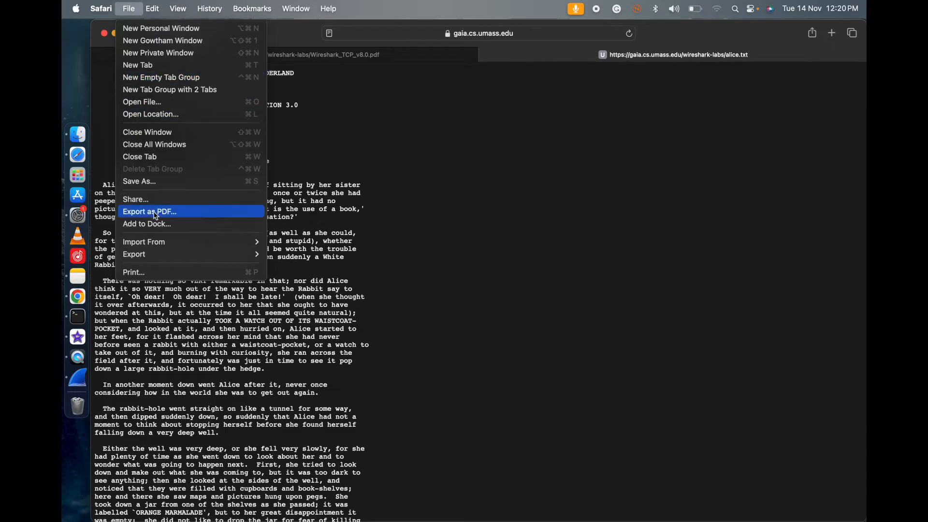
{"action": "left_click", "coordinate": [164, 182]}
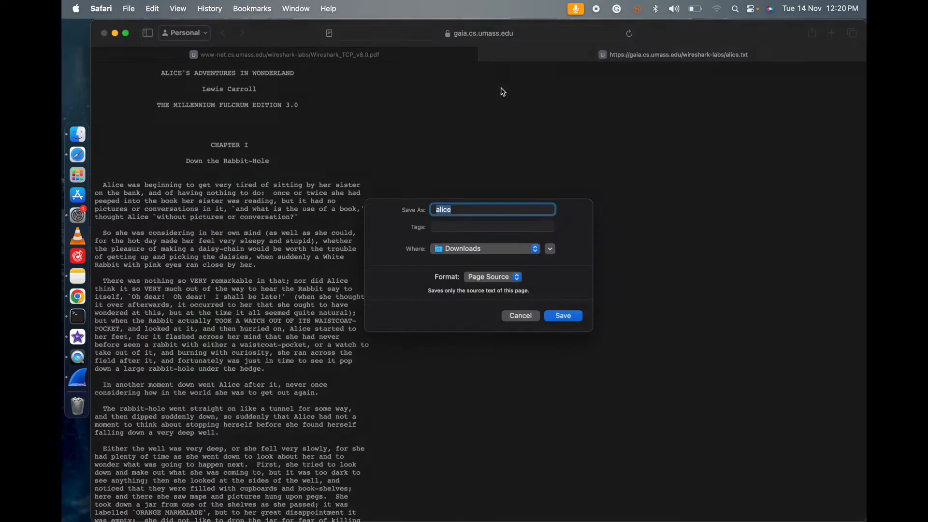
{"action": "left_click", "coordinate": [526, 323]}
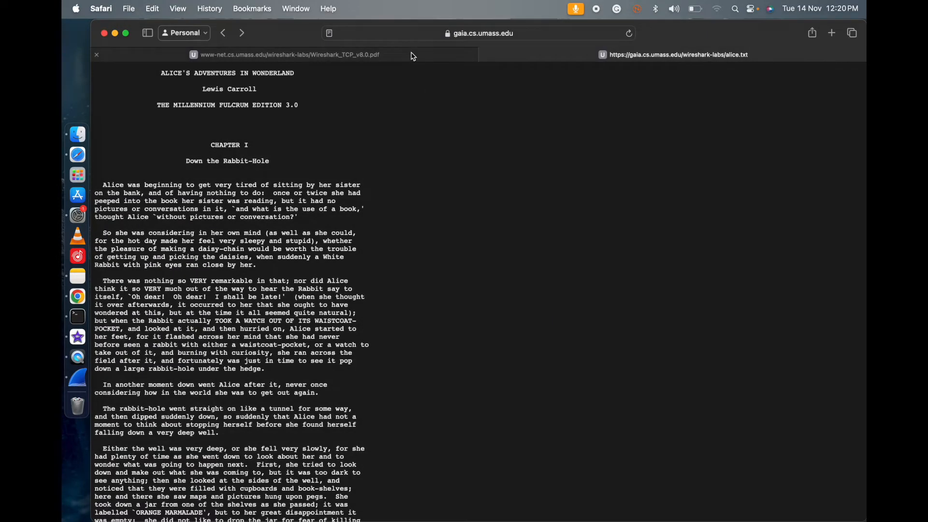
Go to the upload page for the TCP Wireshark Lab and choose alice.txt from Downloads as its file
{"action": "left_click", "coordinate": [410, 55]}
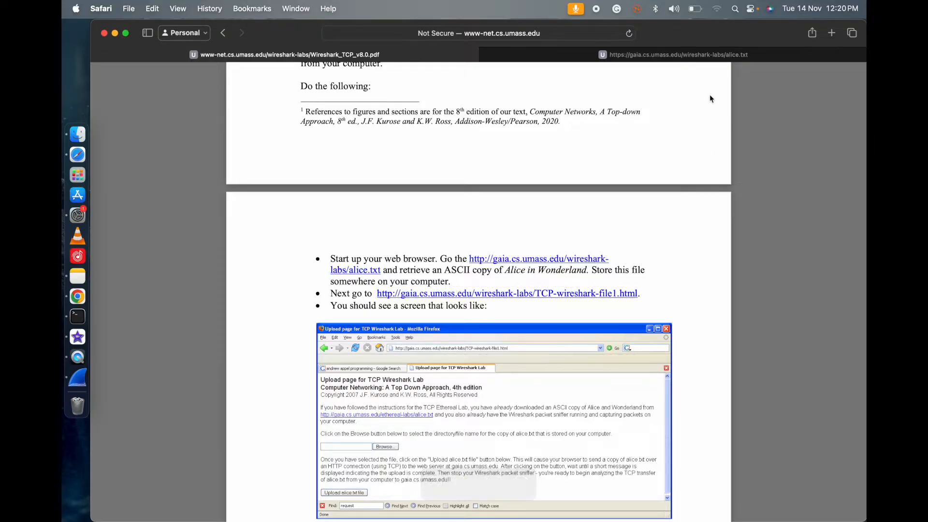
{"action": "left_click", "coordinate": [706, 55]}
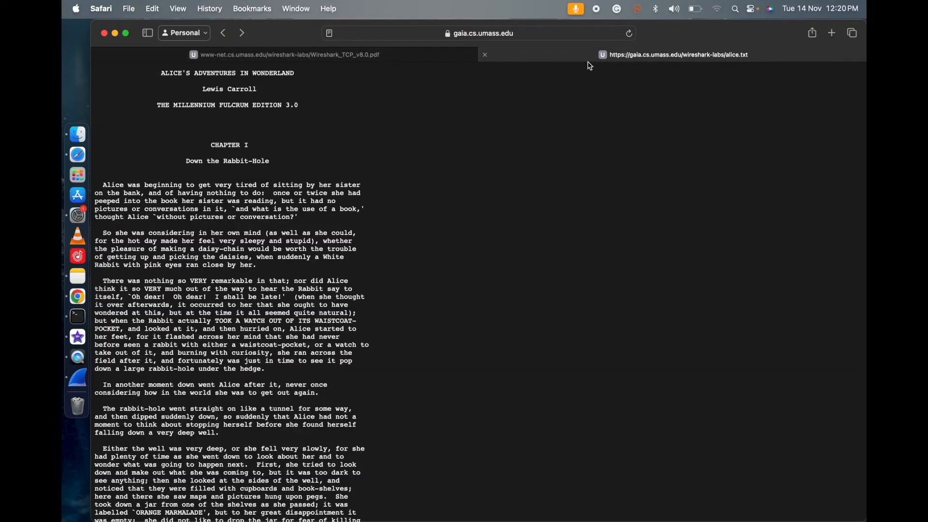
{"action": "left_click", "coordinate": [242, 33]}
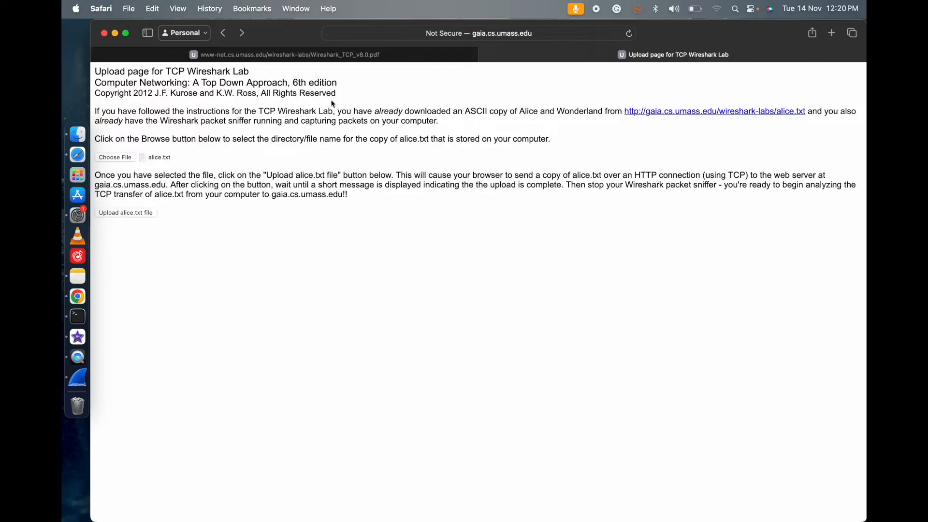
{"action": "left_click", "coordinate": [117, 157]}
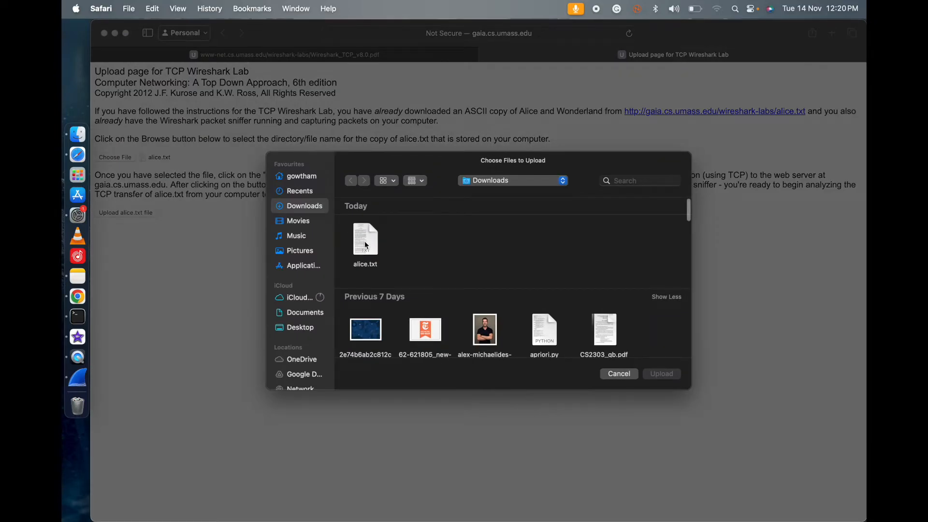
{"action": "left_click", "coordinate": [366, 245]}
{"action": "left_click", "coordinate": [679, 376]}
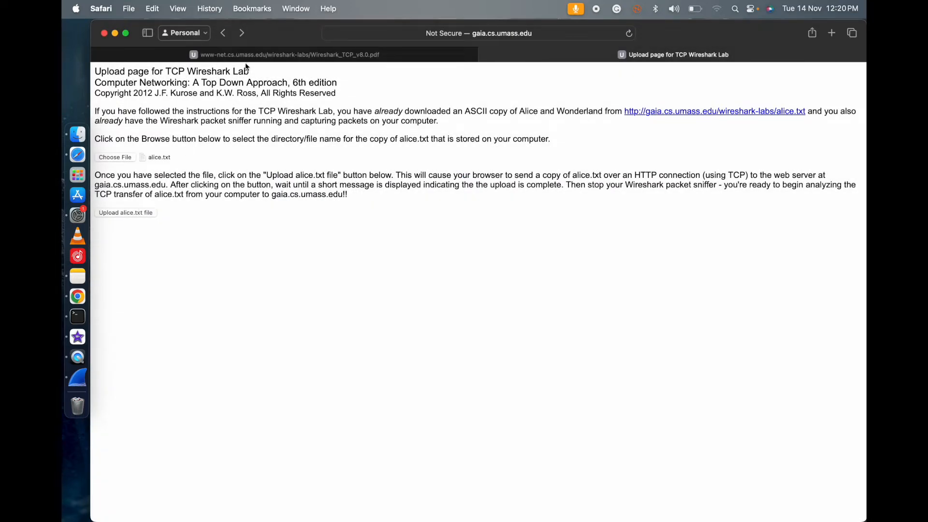
Switch to Wireshark and start a new packet capture without saving the previously captured packets
{"action": "left_click", "coordinate": [88, 376]}
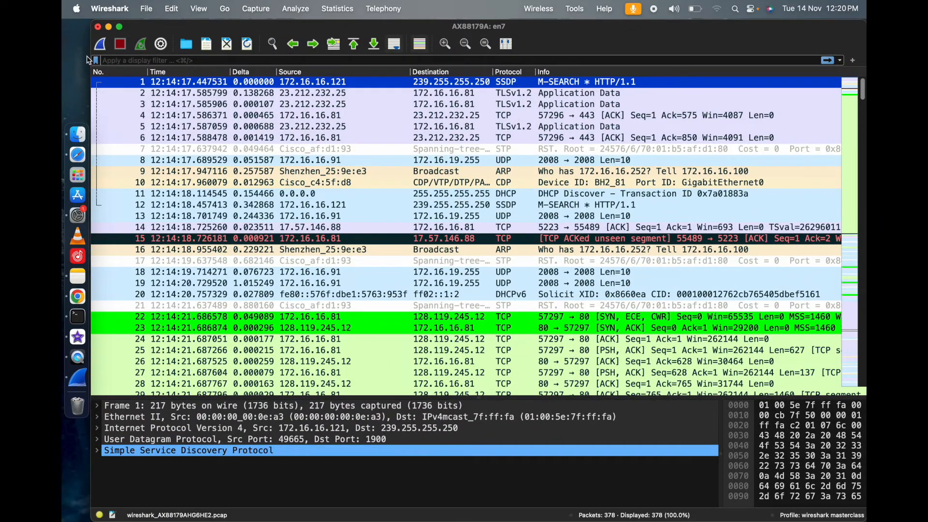
{"action": "left_click", "coordinate": [100, 44]}
{"action": "left_click", "coordinate": [416, 282]}
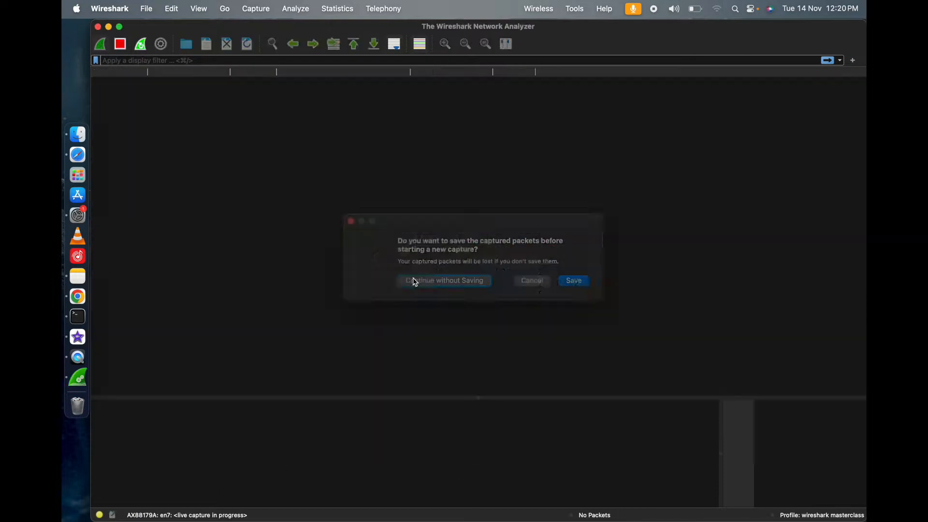
Upload alice.txt from the lab's upload page in Safari, and return to Wireshark to stop the capture
{"action": "left_click", "coordinate": [94, 139]}
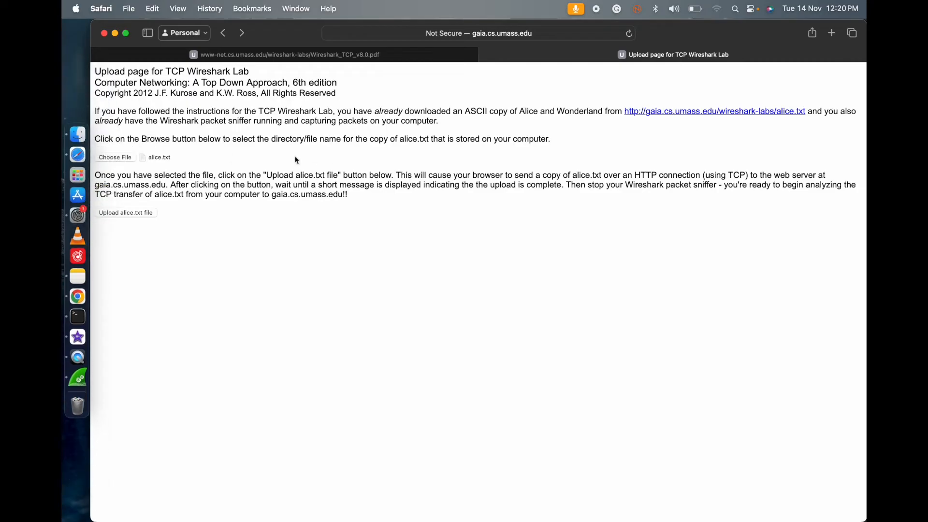
{"action": "left_click", "coordinate": [146, 214]}
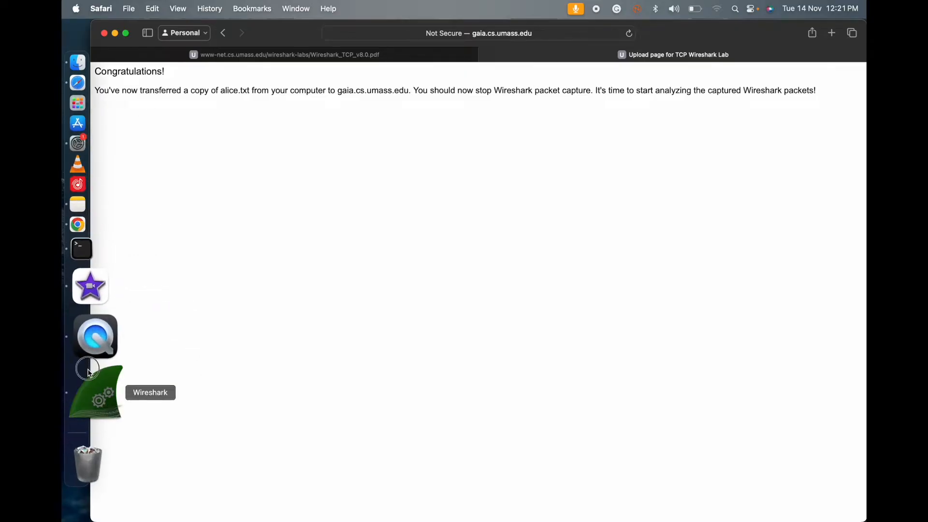
{"action": "left_click", "coordinate": [89, 373]}
Apply the display filter tcp to the captured packets and look over the filtered list
{"action": "left_click", "coordinate": [140, 61]}
{"action": "type", "text": "tcp"}
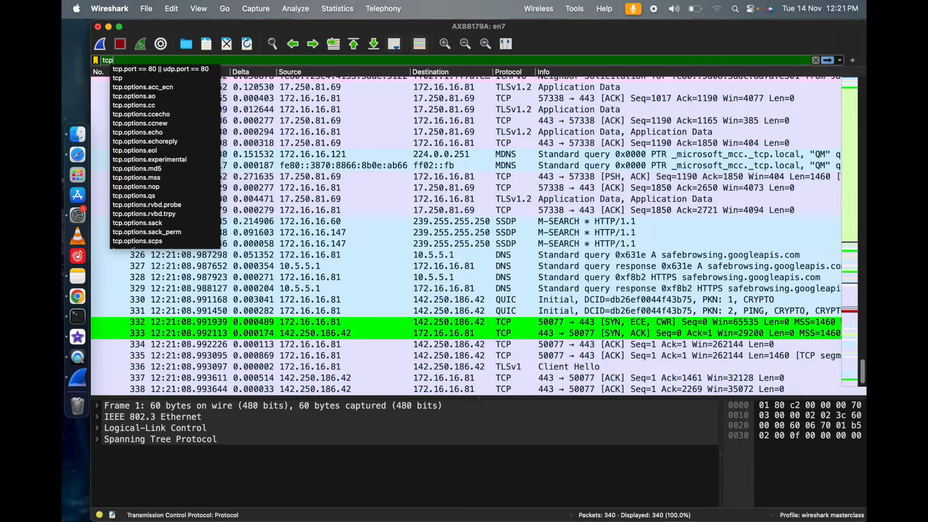
{"action": "key", "text": "Return"}
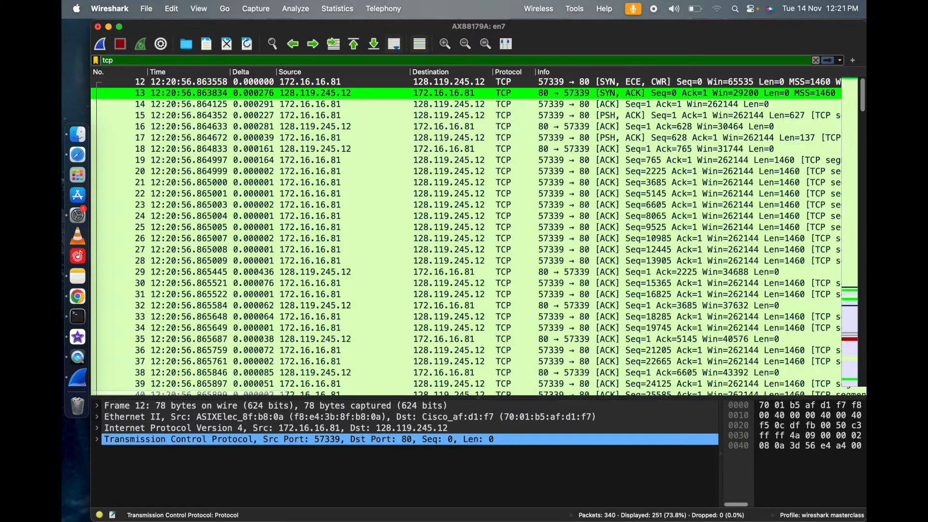
{"action": "left_click", "coordinate": [360, 239]}
{"action": "scroll", "coordinate": [360, 240], "scroll_direction": "down", "scroll_amount": 3}
{"action": "scroll", "coordinate": [360, 241], "scroll_direction": "up", "scroll_amount": 1}
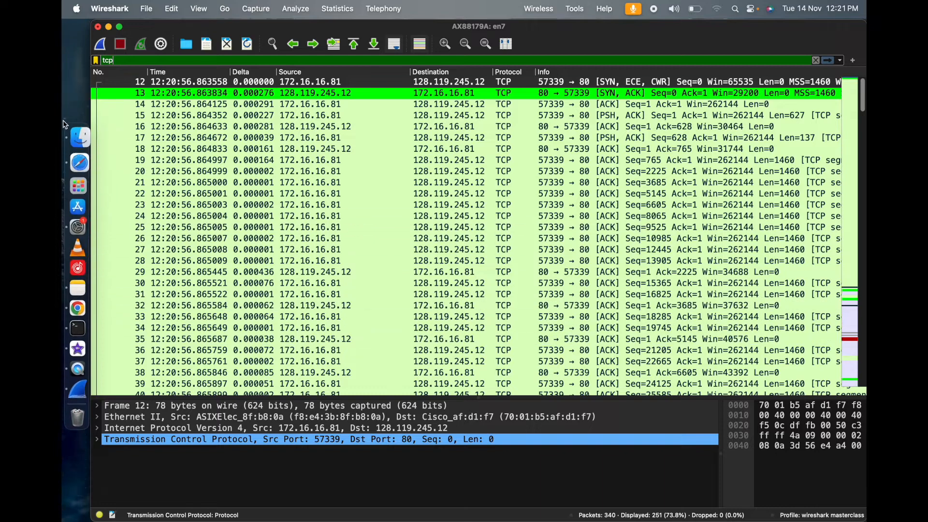
Return to the lab handout in Safari and read on through the section on the captured trace to questions 1 to 3
{"action": "left_click", "coordinate": [77, 153]}
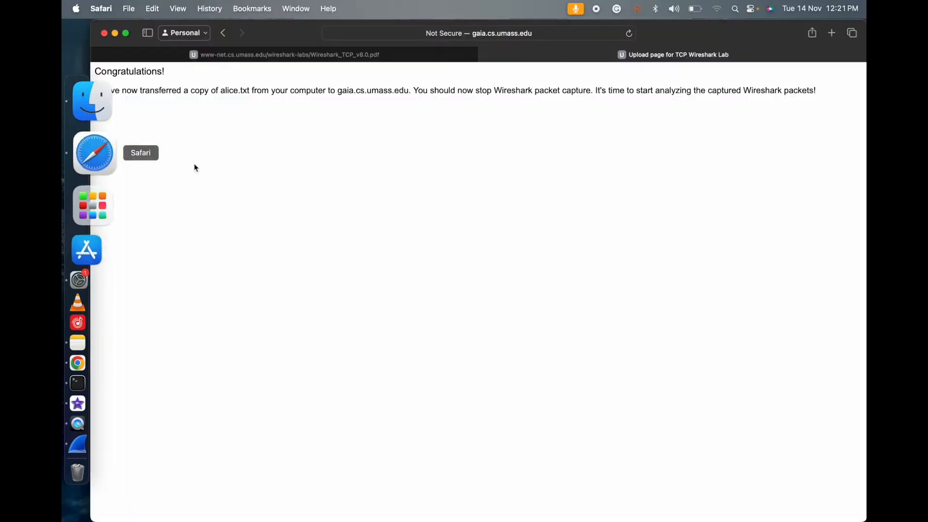
{"action": "left_click", "coordinate": [310, 59]}
{"action": "scroll", "coordinate": [393, 256], "scroll_direction": "down", "scroll_amount": 15}
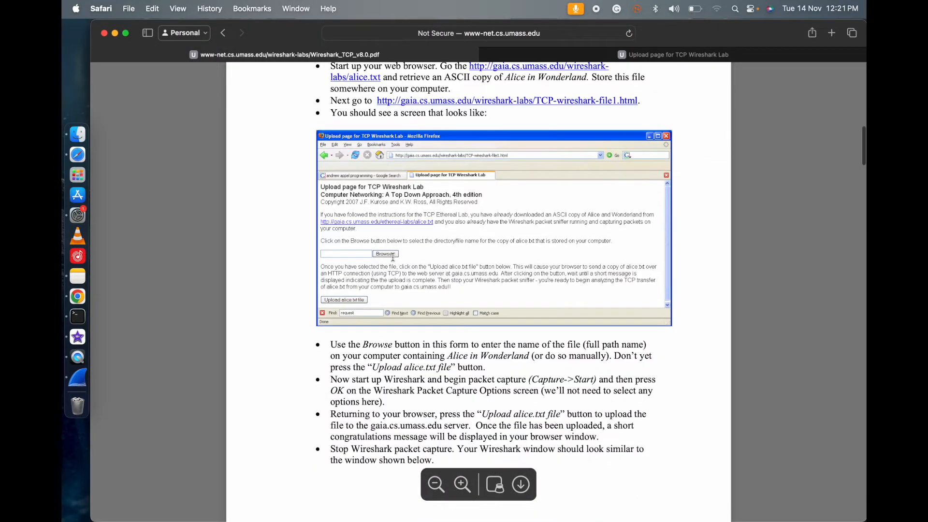
{"action": "scroll", "coordinate": [393, 256], "scroll_direction": "down", "scroll_amount": 2}
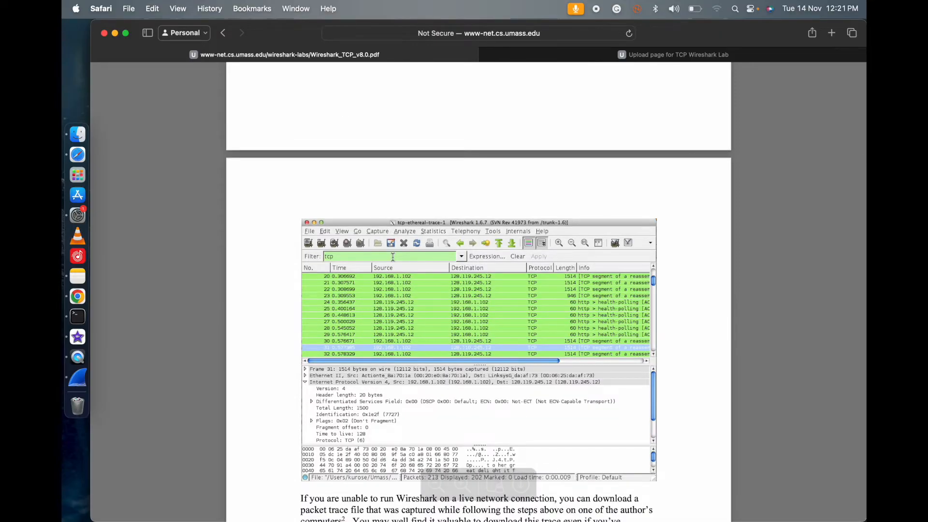
{"action": "scroll", "coordinate": [393, 261], "scroll_direction": "down", "scroll_amount": 12}
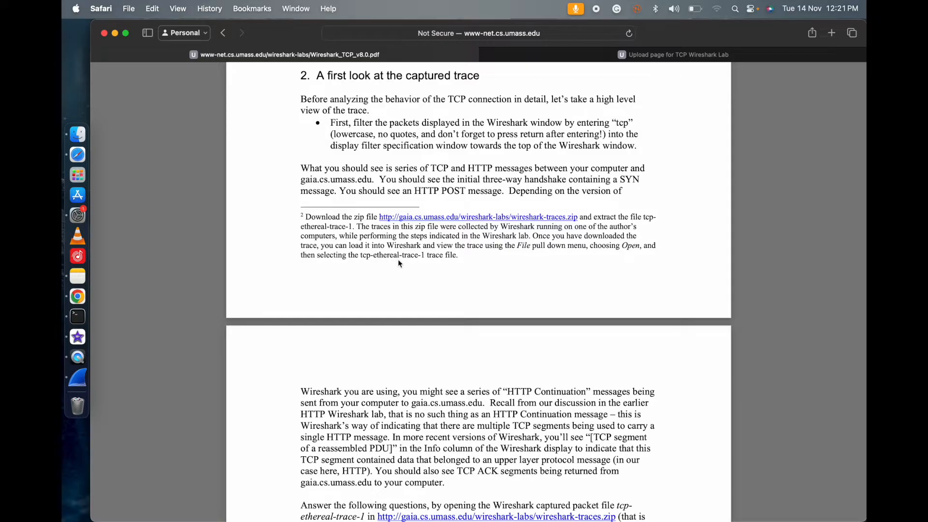
{"action": "scroll", "coordinate": [396, 317], "scroll_direction": "down", "scroll_amount": 2}
{"action": "scroll", "coordinate": [397, 321], "scroll_direction": "down", "scroll_amount": 10}
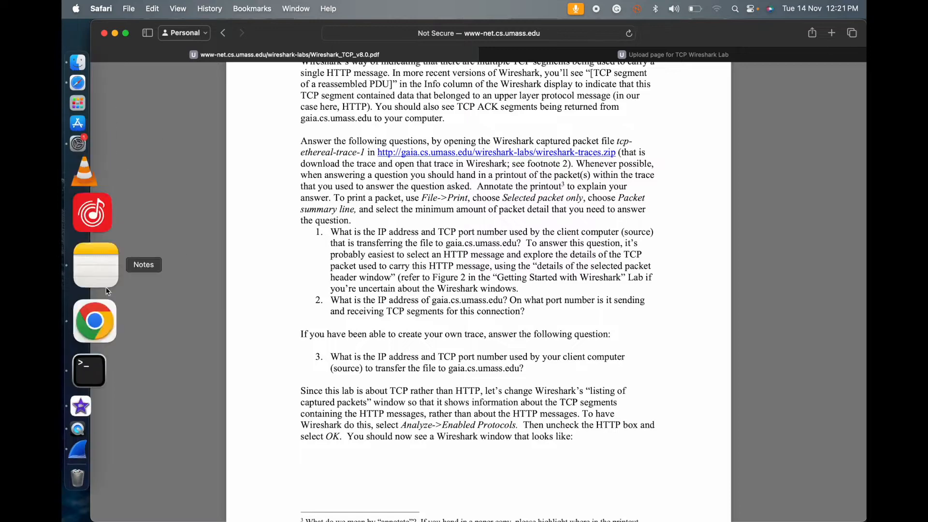
Open the recent trace file tcp-ethereal-trace-1 in Wireshark without saving the current capture
{"action": "left_click", "coordinate": [91, 358]}
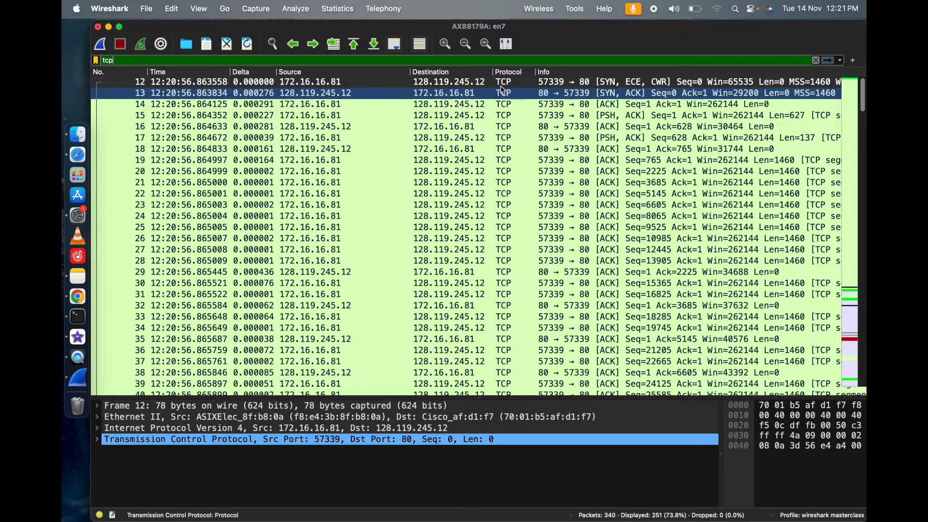
{"action": "left_click", "coordinate": [156, 6]}
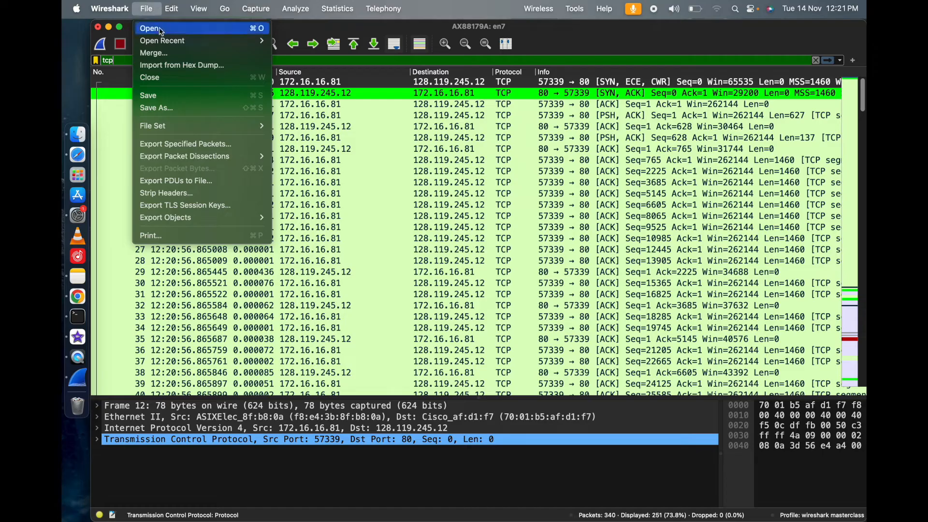
{"action": "mouse_move", "coordinate": [170, 42]}
{"action": "left_click", "coordinate": [338, 41]}
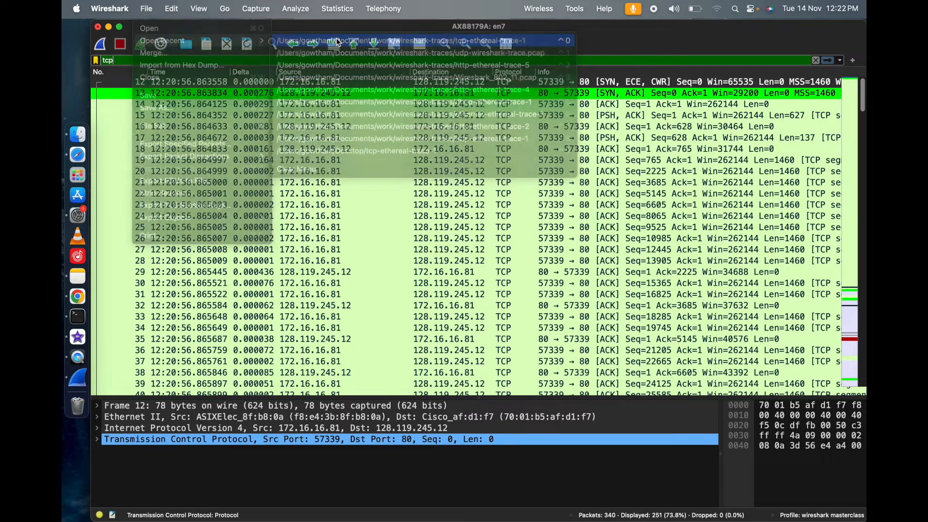
{"action": "left_click", "coordinate": [402, 282]}
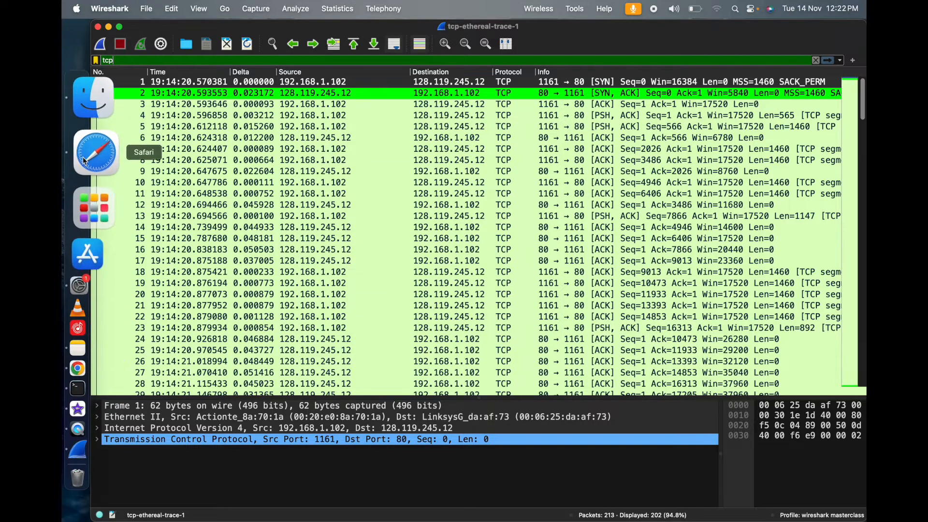
Reread the handout's first question in Safari and select packet 3 of the trace in Wireshark
{"action": "left_click", "coordinate": [85, 152]}
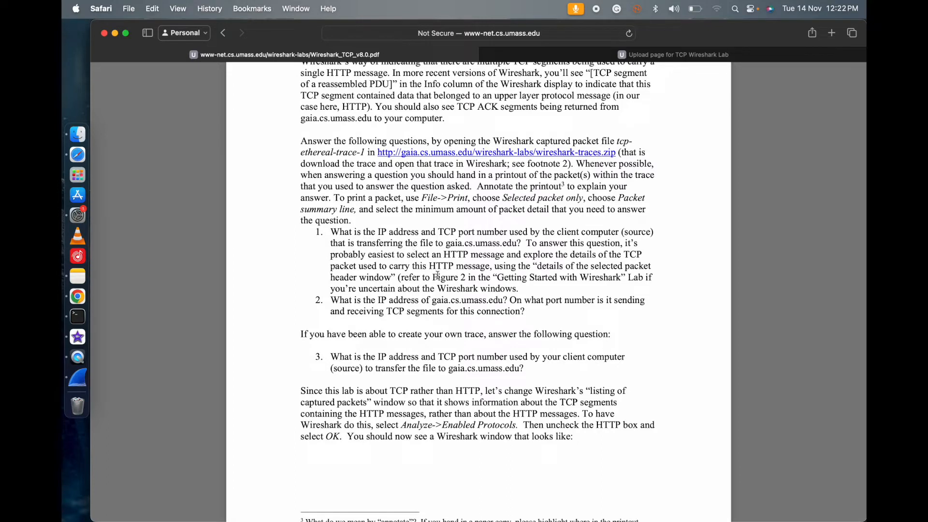
{"action": "left_click", "coordinate": [89, 382]}
{"action": "left_click", "coordinate": [295, 104]}
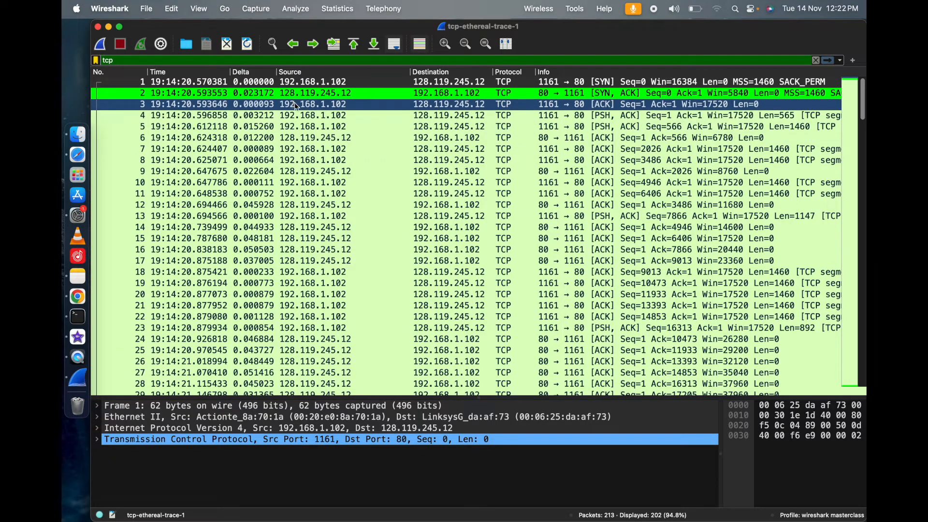
Examine the source addresses and port numbers of packets 1 and 2 in the trace
{"action": "left_click", "coordinate": [296, 96]}
{"action": "left_click", "coordinate": [300, 86]}
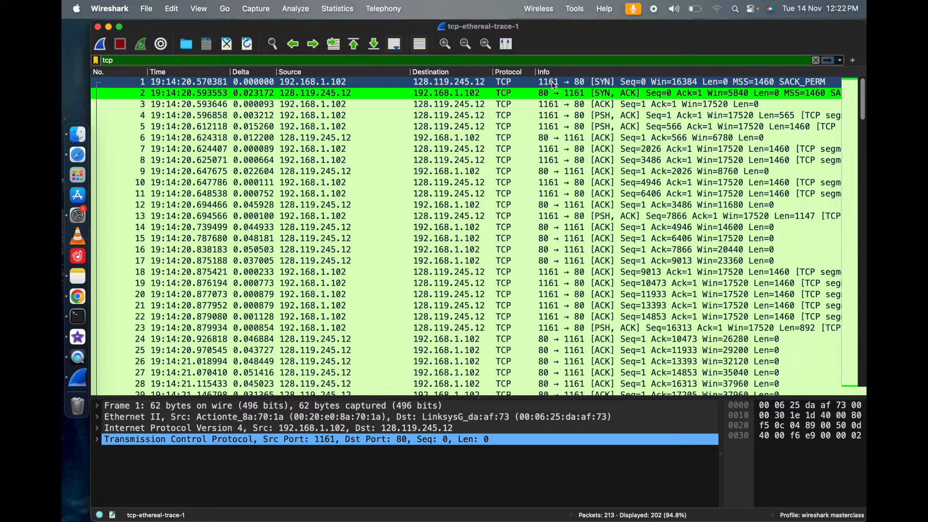
{"action": "left_click", "coordinate": [278, 93]}
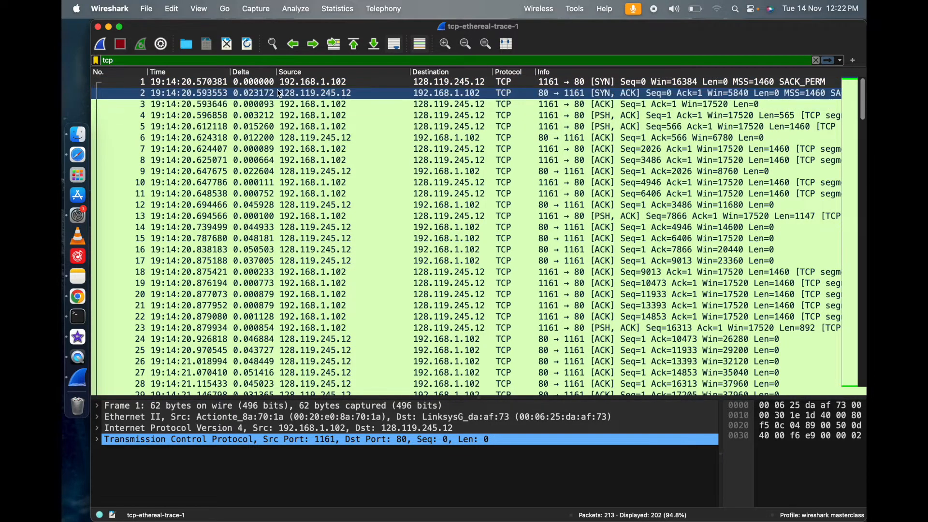
{"action": "left_click", "coordinate": [538, 85]}
{"action": "key", "text": "super+space"}
{"action": "type", "text": "key"}
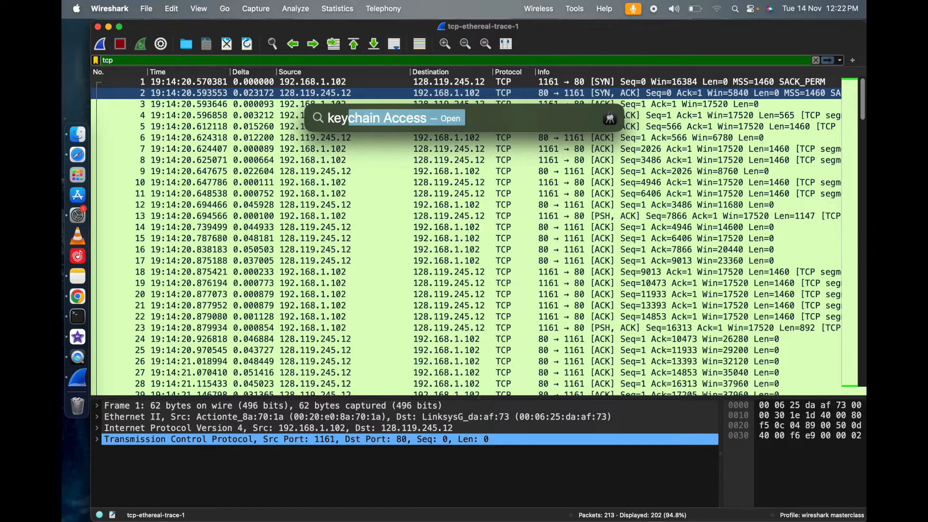
{"action": "key", "text": "BackSpace"}
{"action": "key", "text": "BackSpace"}
{"action": "key", "text": "BackSpace"}
{"action": "key", "text": "BackSpace"}
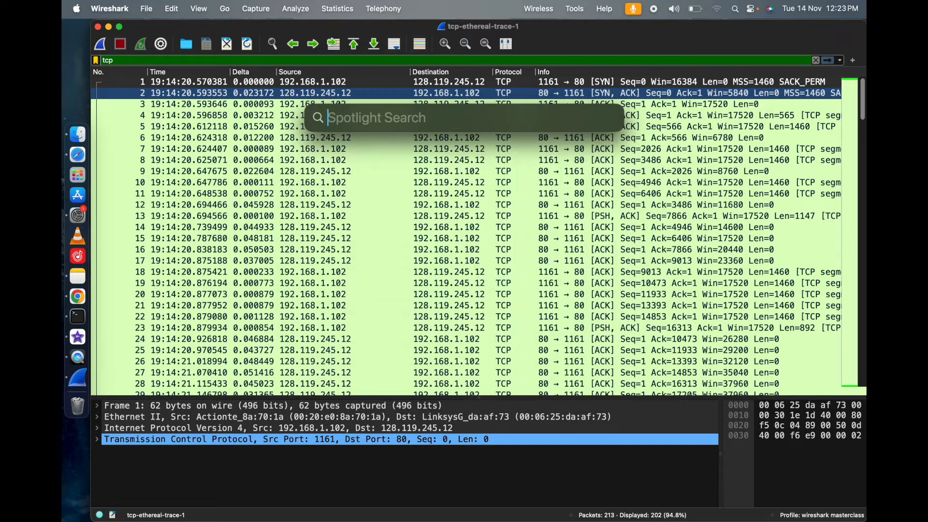
{"action": "type", "text": "freeform"}
{"action": "key", "text": "Return"}
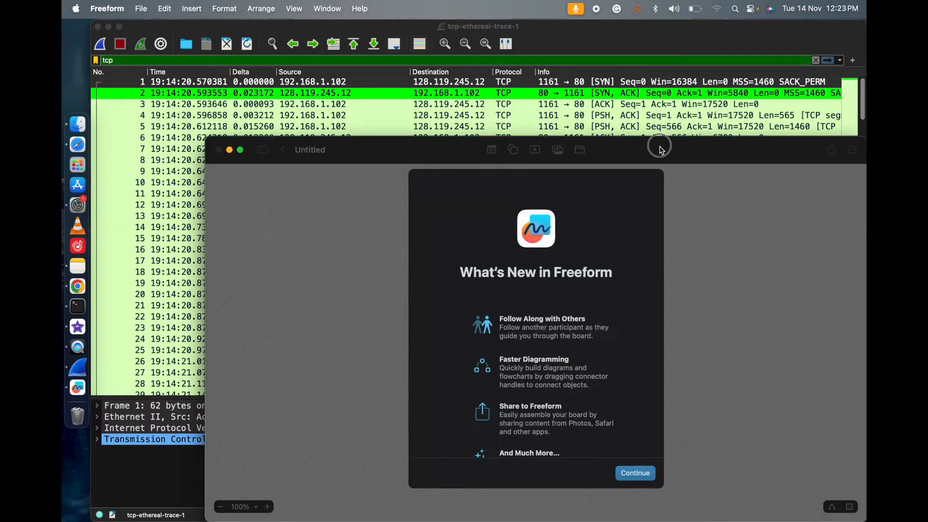
{"action": "left_click_drag", "start_coordinate": [662, 150], "coordinate": [587, 32]}
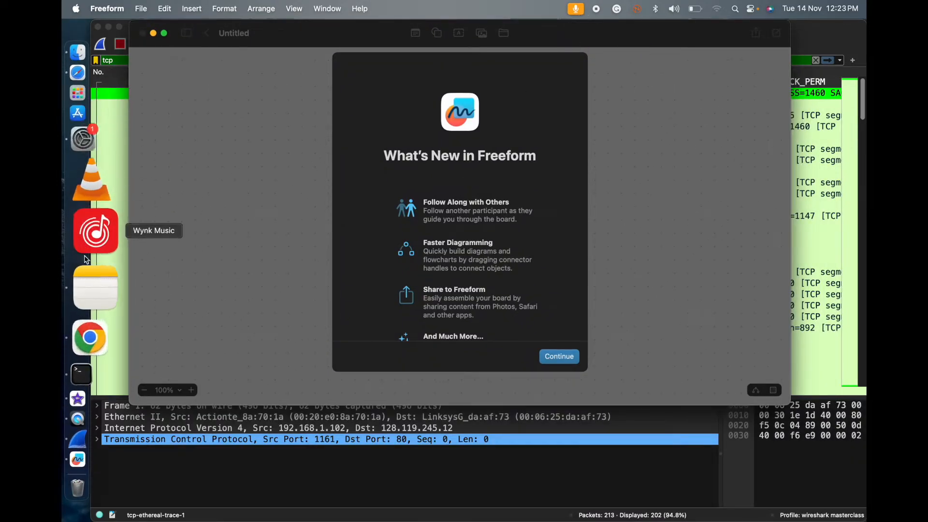
{"action": "left_click", "coordinate": [153, 34]}
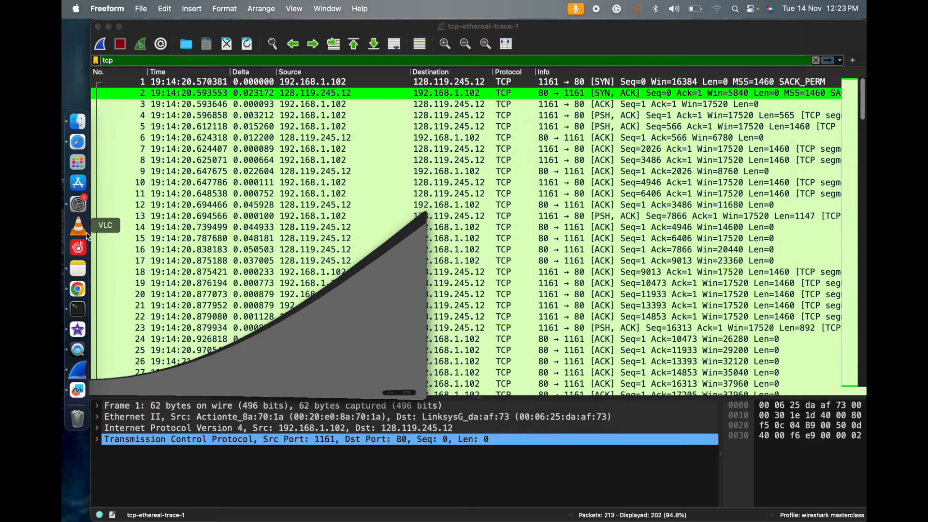
Switch to Notes and create a new note that starts with two blank lines
{"action": "left_click", "coordinate": [86, 266]}
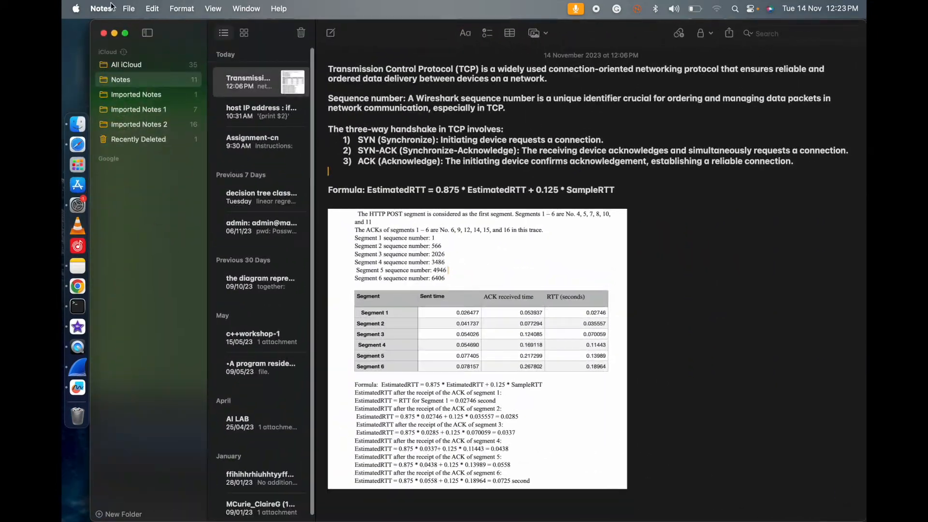
{"action": "left_click", "coordinate": [110, 7]}
{"action": "left_click", "coordinate": [129, 11]}
{"action": "left_click", "coordinate": [130, 12]}
{"action": "left_click", "coordinate": [134, 28]}
{"action": "key", "text": "Return"}
{"action": "key", "text": "Return"}
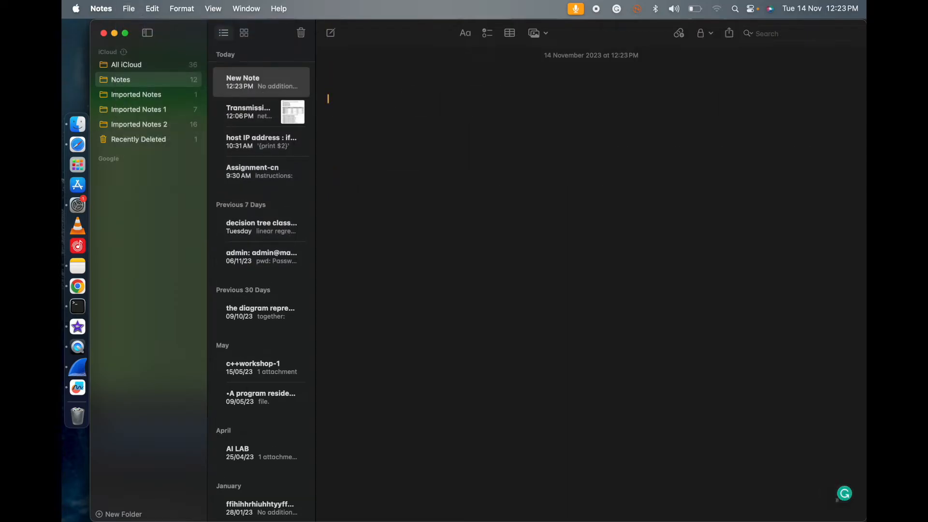
Write "three way handshake" in the Heading style and leave a blank line below it
{"action": "left_click", "coordinate": [464, 33]}
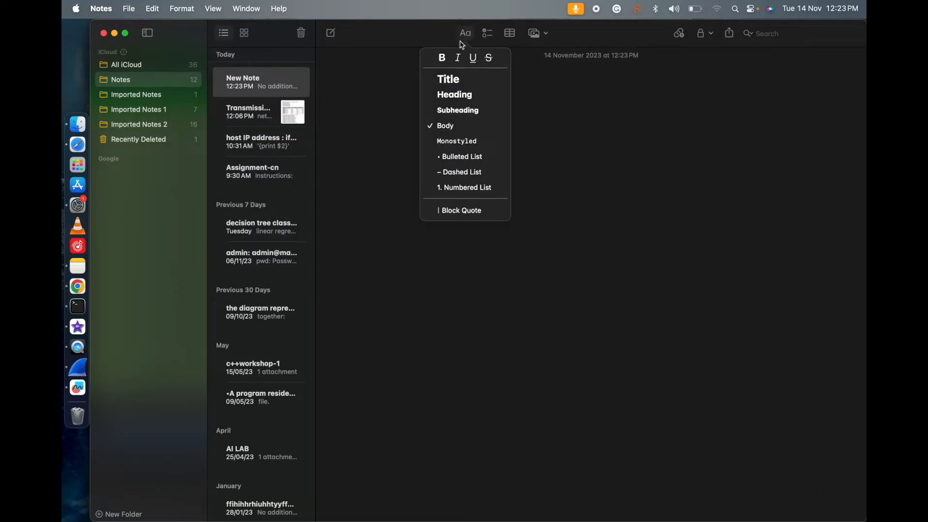
{"action": "left_click", "coordinate": [456, 93]}
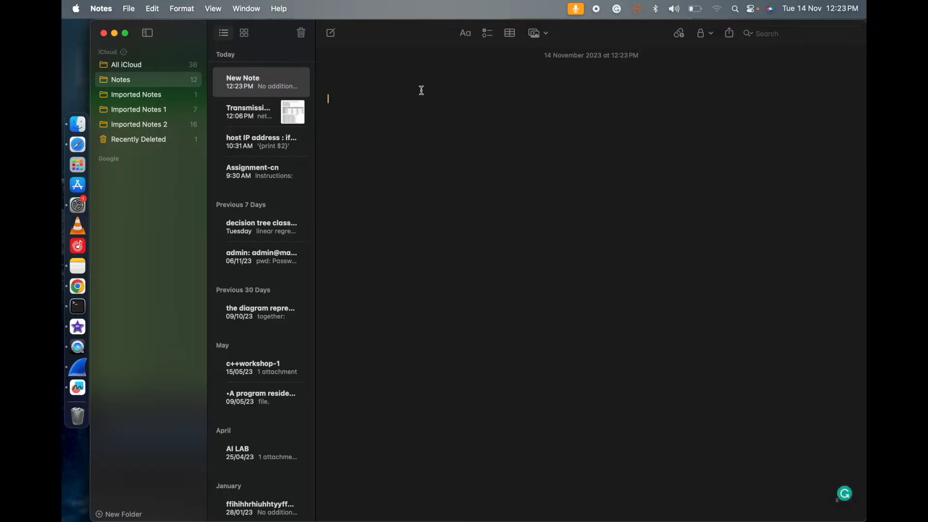
{"action": "type", "text": "three way han"}
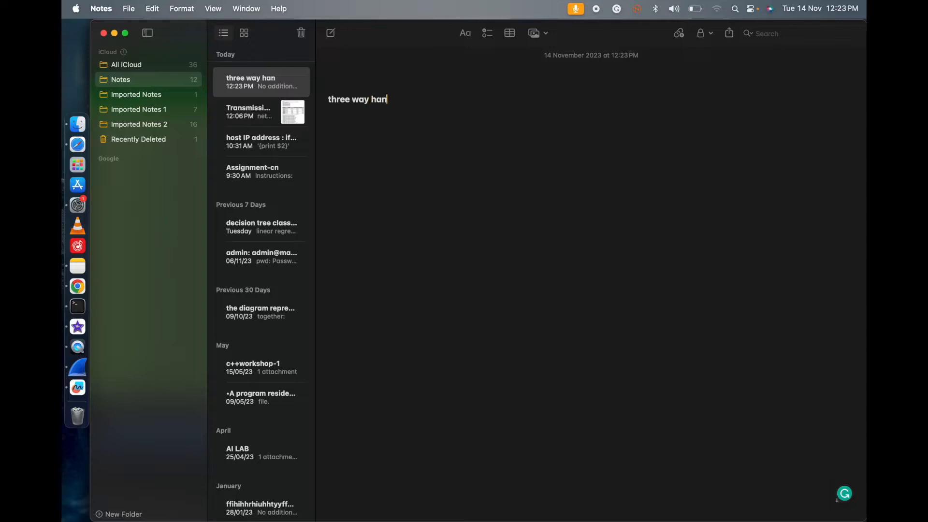
{"action": "type", "text": "dshake"}
{"action": "key", "text": "Return"}
{"action": "key", "text": "Return"}
List the handshake messages syn, syn-ack and ack on separate lines below the heading, without numbering
{"action": "type", "text": "1"}
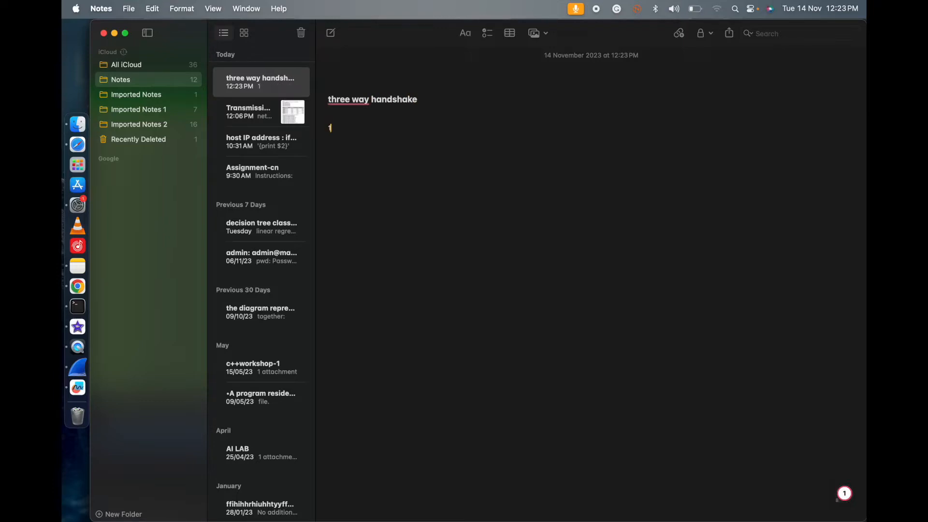
{"action": "type", "text": ")"}
{"action": "key", "text": "Return"}
{"action": "key", "text": "BackSpace"}
{"action": "type", "text": "syn"}
{"action": "key", "text": "Return"}
{"action": "type", "text": "syn-"}
{"action": "type", "text": "ack "}
{"action": "type", "text": "ack"}
Expand the lines to "syn-synchronize", "syn-ack= synchronize-acknowledgement" and "ack - acknowledgement", with blank lines below
{"action": "left_click", "coordinate": [359, 125]}
{"action": "type", "text": "-synchronize-"}
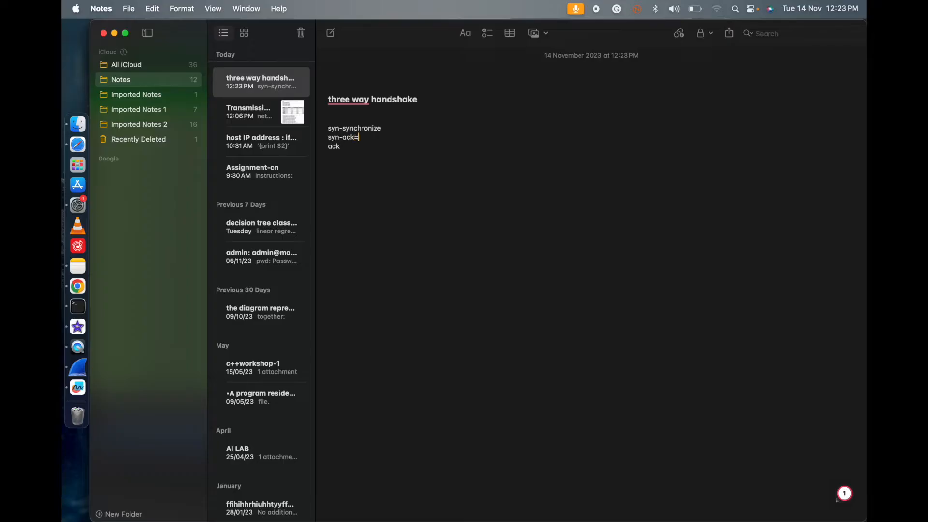
{"action": "type", "text": " synchronize-acknowledg"}
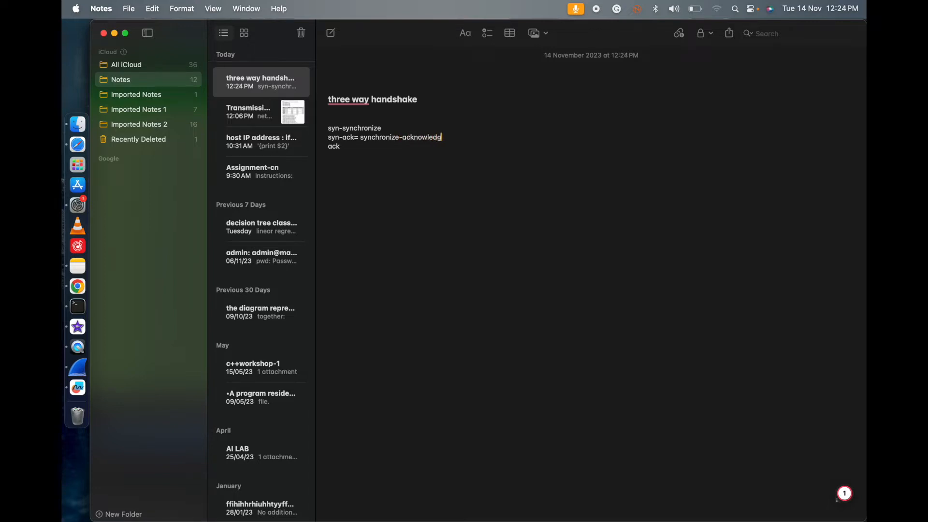
{"action": "type", "text": "emen"}
{"action": "type", "text": " -"}
{"action": "type", "text": " acknow"}
{"action": "type", "text": "ledgemn"}
{"action": "type", "text": "nt"}
{"action": "key", "text": "Return"}
{"action": "key", "text": "Return"}
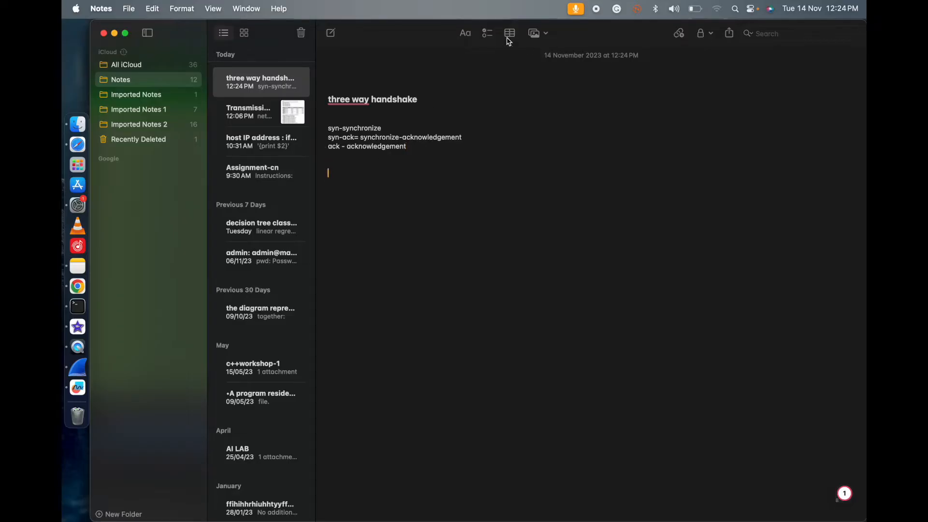
{"action": "left_click", "coordinate": [486, 35]}
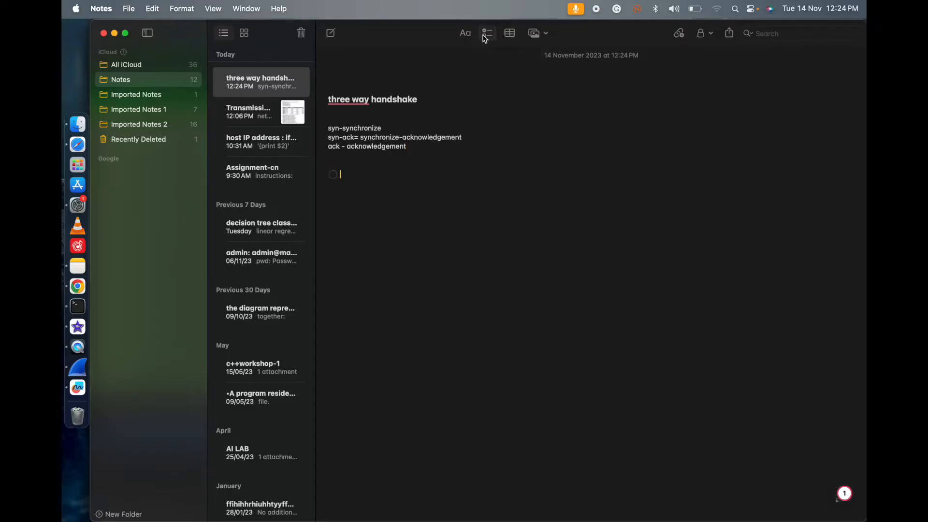
{"action": "left_click", "coordinate": [333, 36]}
{"action": "left_click", "coordinate": [281, 104]}
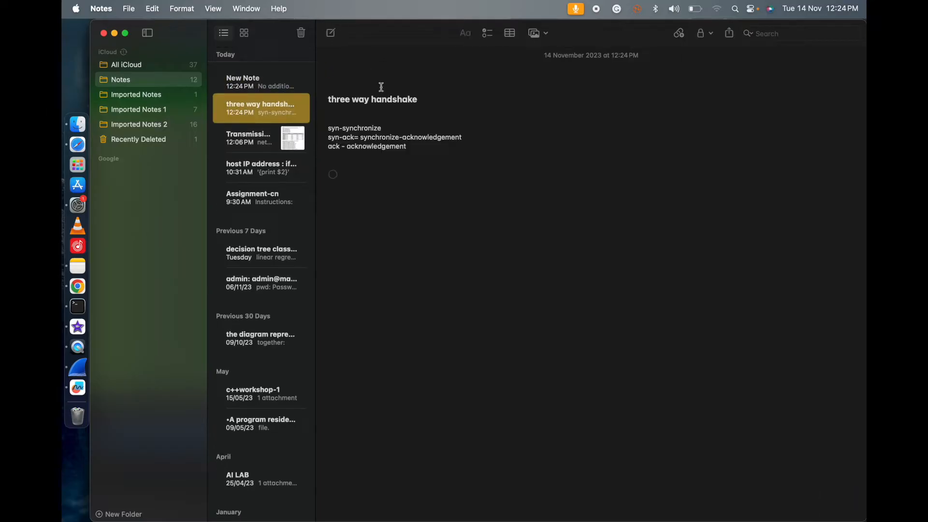
{"action": "left_click", "coordinate": [468, 185]}
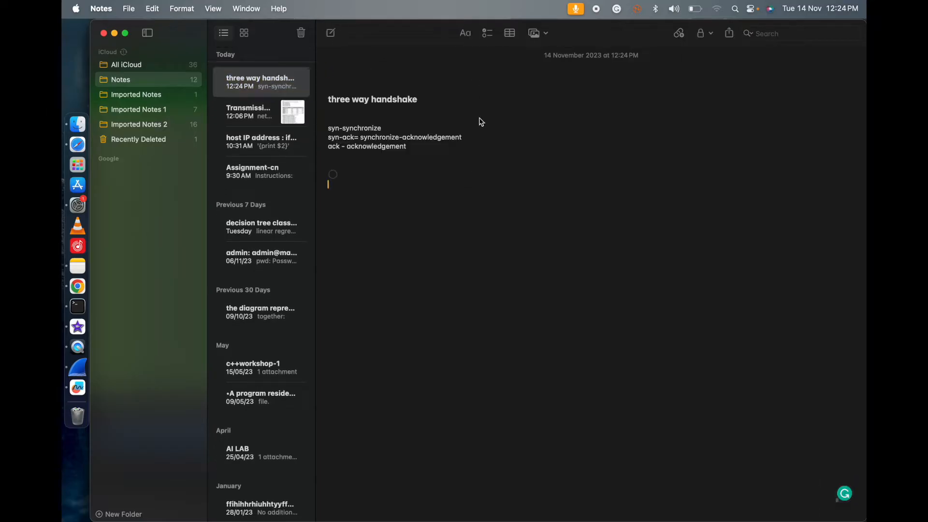
{"action": "left_click", "coordinate": [548, 36]}
{"action": "left_click", "coordinate": [508, 34]}
{"action": "left_click", "coordinate": [487, 33]}
{"action": "left_click", "coordinate": [712, 33]}
{"action": "left_click", "coordinate": [630, 152]}
{"action": "left_click", "coordinate": [206, 5]}
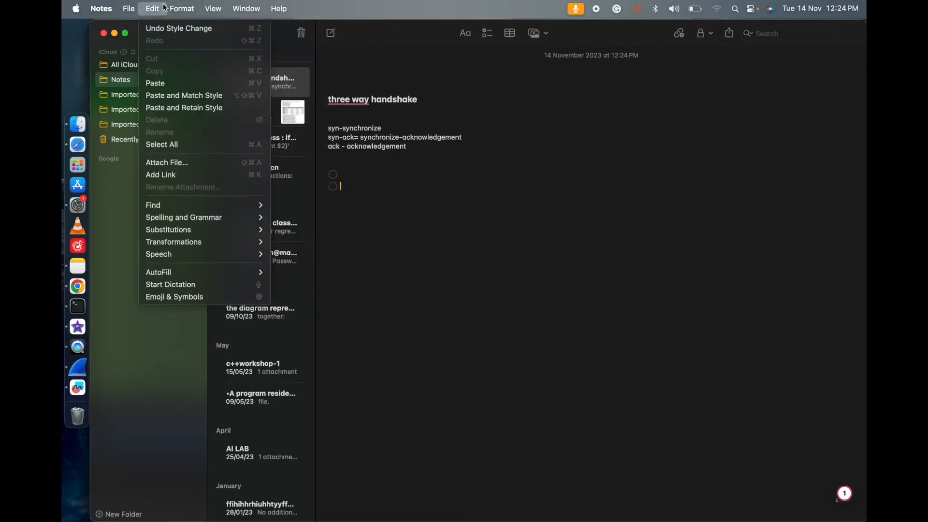
{"action": "mouse_move", "coordinate": [140, 7]}
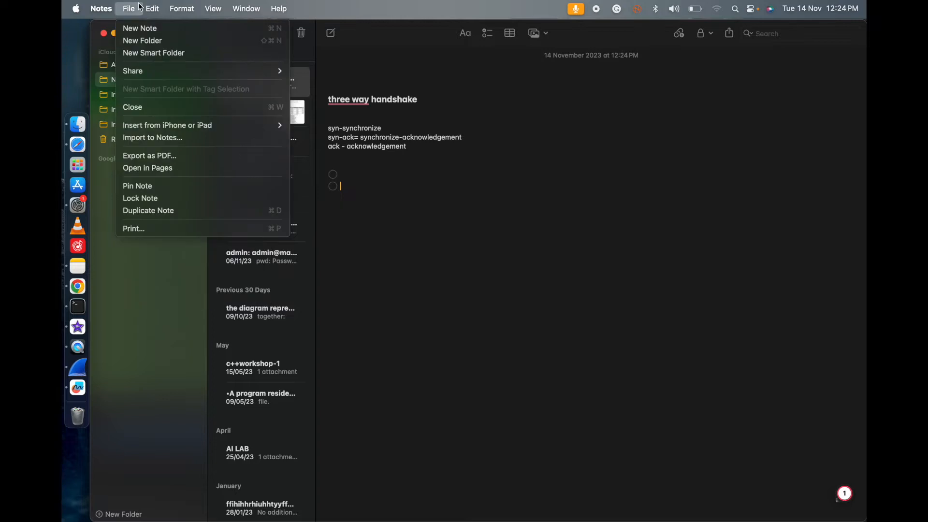
{"action": "left_click", "coordinate": [437, 222]}
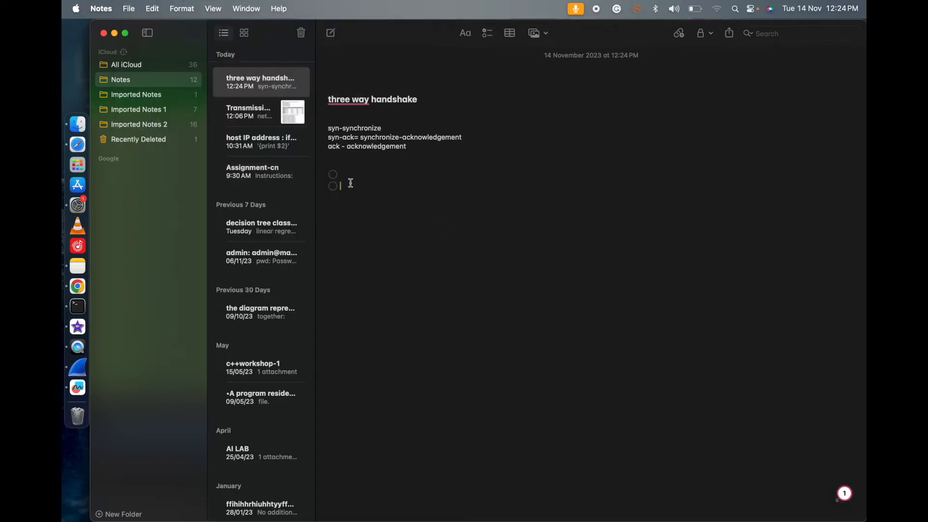
{"action": "left_click_drag", "start_coordinate": [351, 183], "coordinate": [365, 201]}
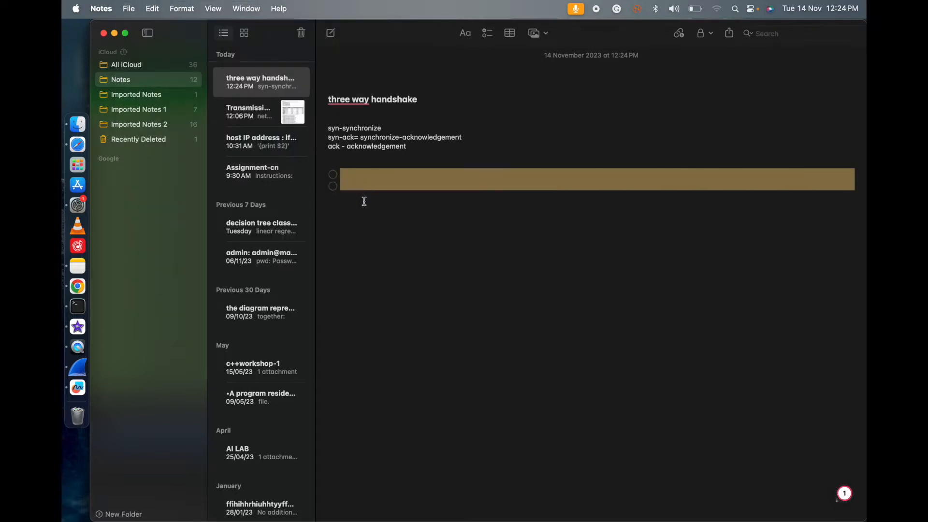
{"action": "key", "text": "BackSpace"}
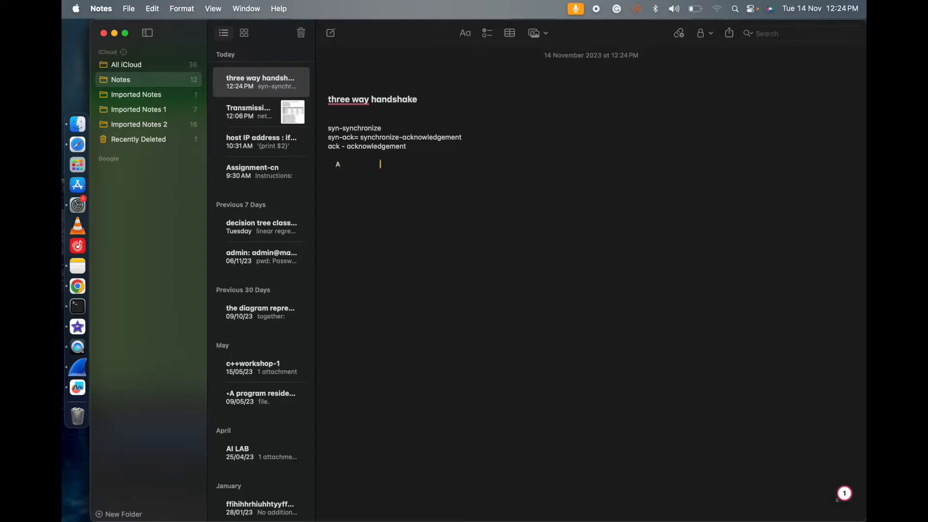
Add the labels A and B, spaced apart on one line, below the handshake definitions and return to the A label
{"action": "type", "text": "B"}
{"action": "mouse_move", "coordinate": [326, 174]}
{"action": "left_mouse_down"}
{"action": "mouse_move", "coordinate": [327, 158]}
{"action": "mouse_move", "coordinate": [340, 164]}
{"action": "left_mouse_up"}
{"action": "left_click", "coordinate": [340, 166]}
{"action": "double_click", "coordinate": [339, 165]}
{"action": "left_click", "coordinate": [346, 164]}
{"action": "left_click", "coordinate": [341, 166]}
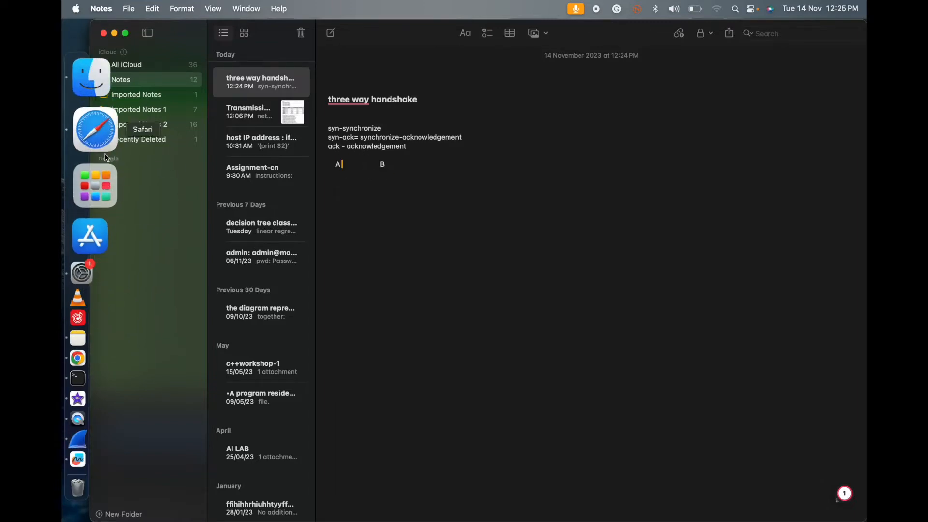
Reread questions 1 and 2 in the Safari handout and check the addresses and ports of packets 1 and 2 in Wireshark
{"action": "left_click", "coordinate": [107, 151]}
{"action": "scroll", "coordinate": [372, 251], "scroll_direction": "down", "scroll_amount": 1}
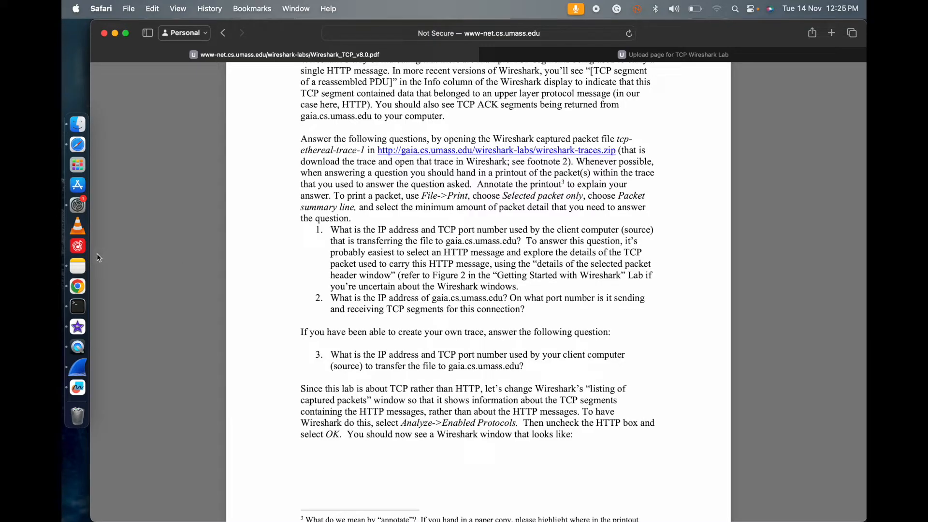
{"action": "left_click", "coordinate": [90, 366]}
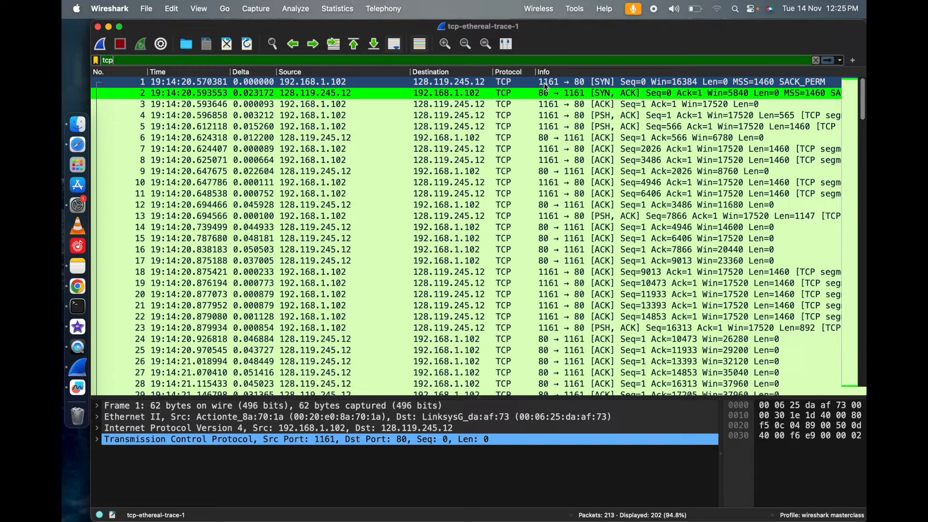
{"action": "left_click", "coordinate": [427, 96]}
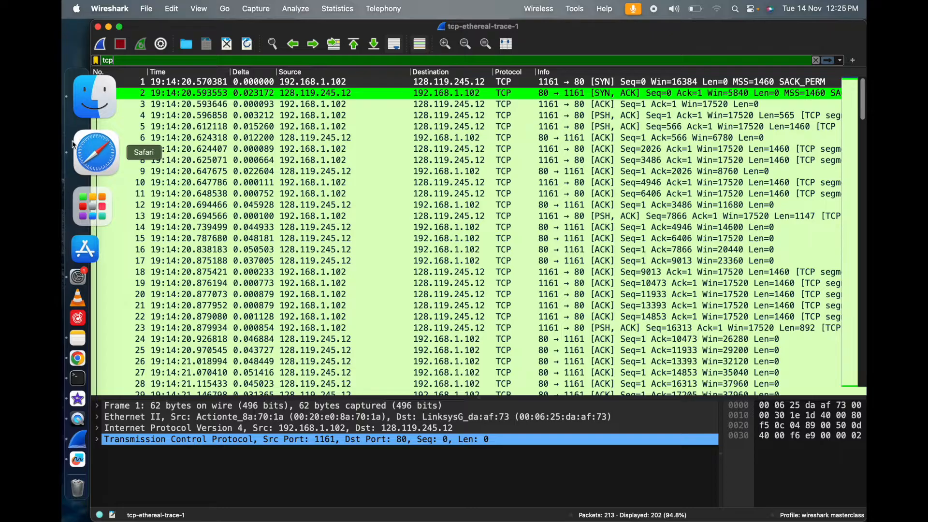
Review the handout's questions in Safari again and inspect the first five packets in Wireshark, ending with packet 3 selected
{"action": "left_click", "coordinate": [78, 144]}
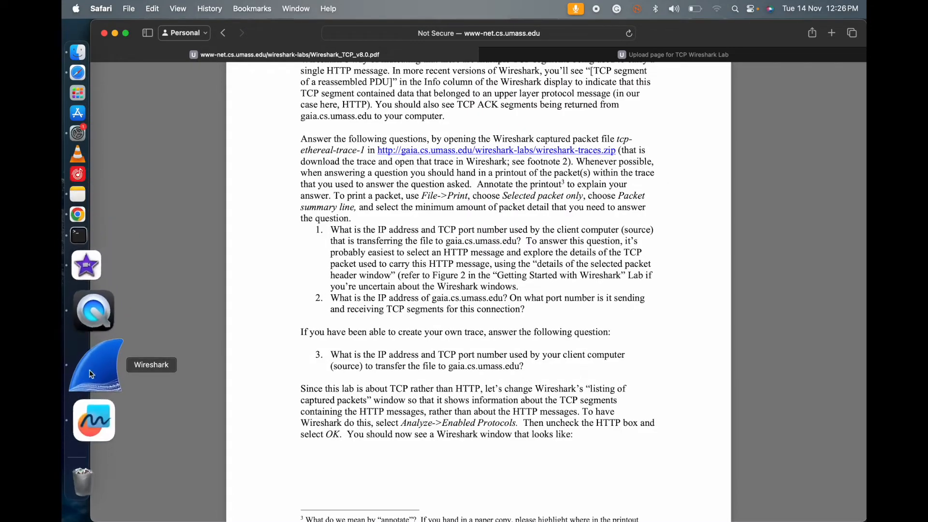
{"action": "left_click", "coordinate": [120, 360]}
{"action": "left_click", "coordinate": [343, 118]}
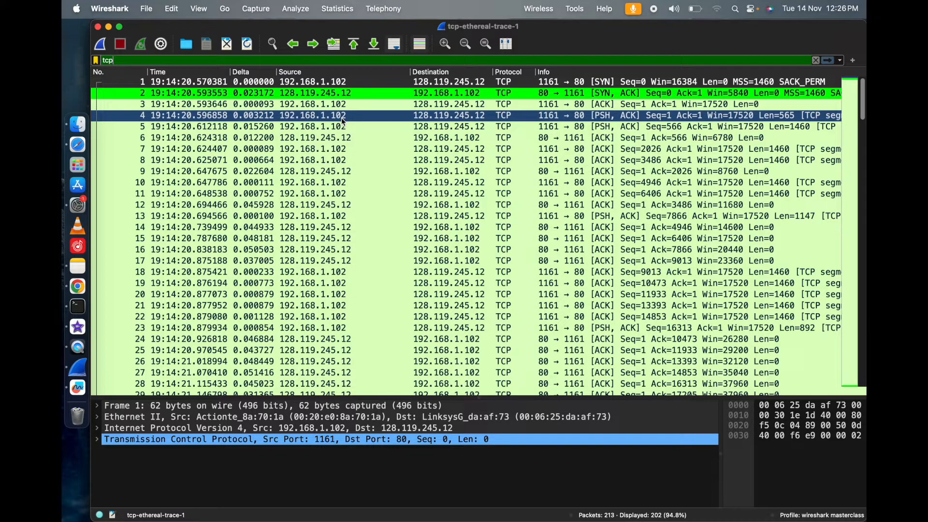
{"action": "left_click", "coordinate": [381, 106]}
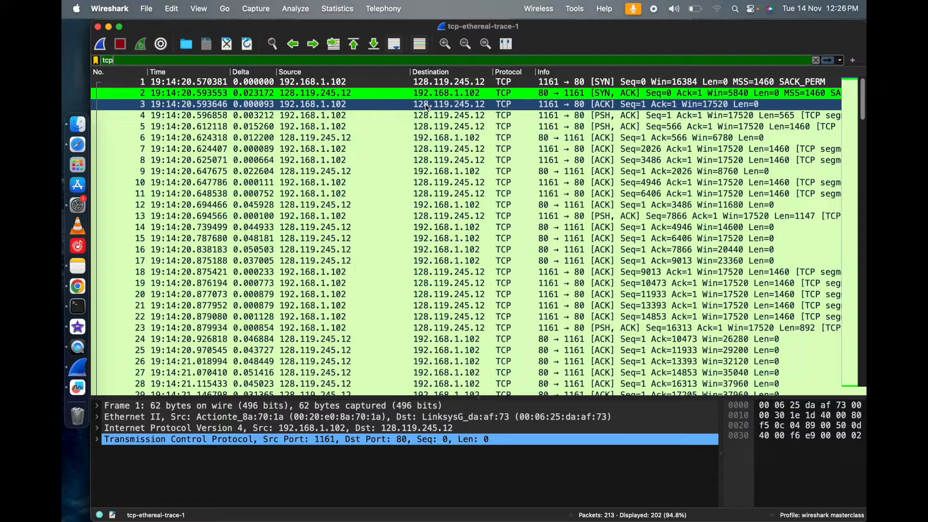
{"action": "left_click", "coordinate": [431, 82]}
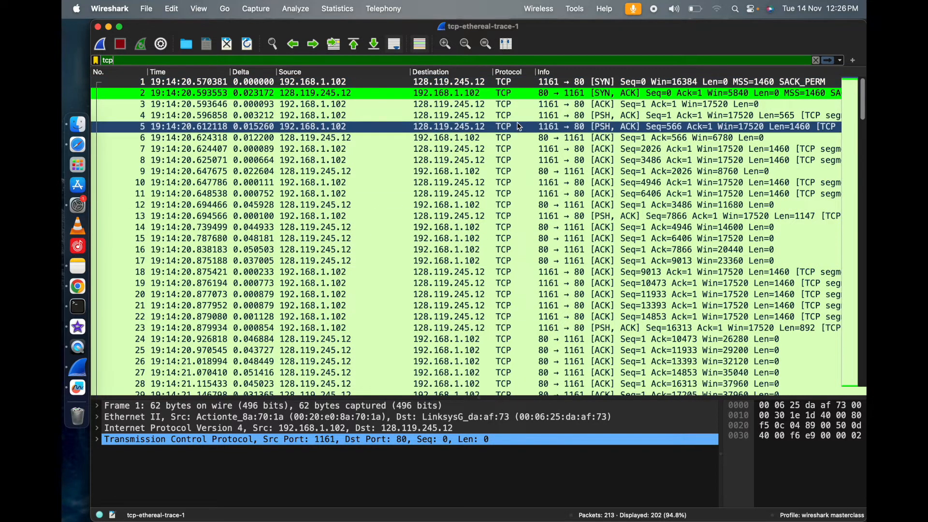
{"action": "left_click", "coordinate": [519, 107]}
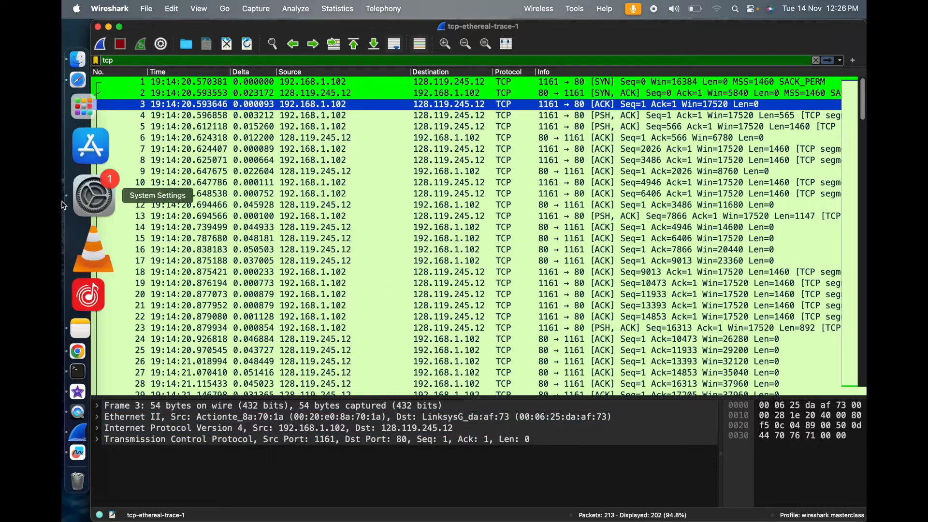
Switch to Safari and read on in the handout to questions 4 to 7 of the TCP Basics section
{"action": "left_click", "coordinate": [86, 132]}
{"action": "scroll", "coordinate": [346, 279], "scroll_direction": "down", "scroll_amount": 10}
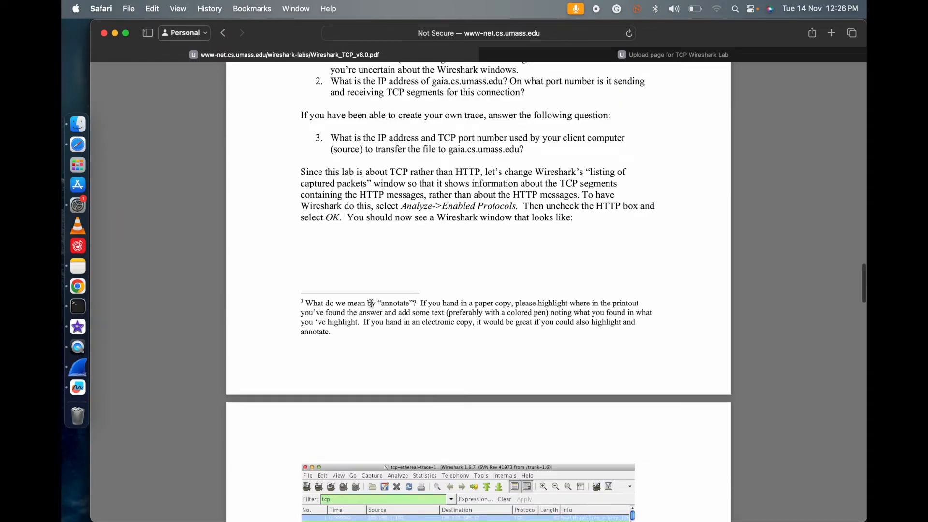
{"action": "scroll", "coordinate": [371, 303], "scroll_direction": "down", "scroll_amount": 5}
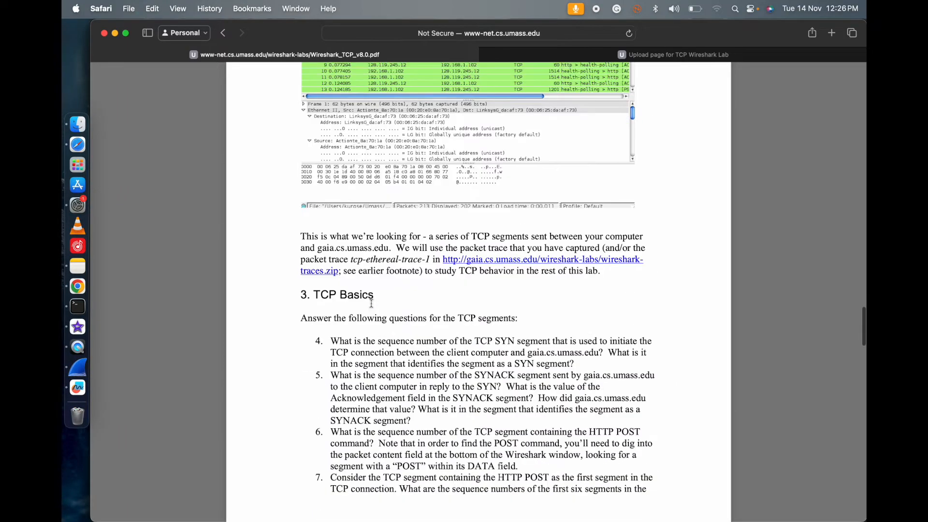
Read questions 4 to 7 in the handout, then switch to Notes and review the TCP note on sequence numbers, handshake and EstimatedRTT
{"action": "scroll", "coordinate": [371, 303], "scroll_direction": "down", "scroll_amount": 6}
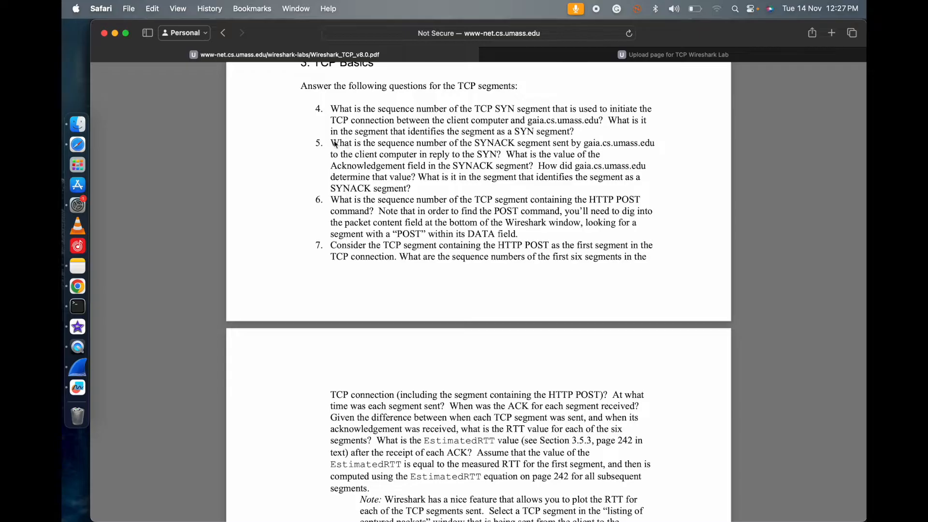
{"action": "left_click", "coordinate": [77, 266]}
{"action": "left_click", "coordinate": [263, 109]}
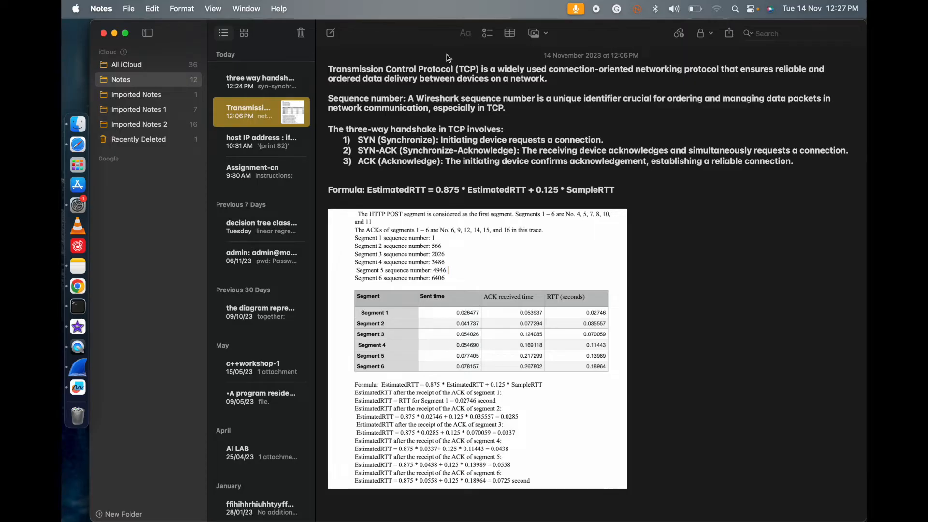
{"action": "left_click_drag", "start_coordinate": [369, 34], "coordinate": [375, 58]}
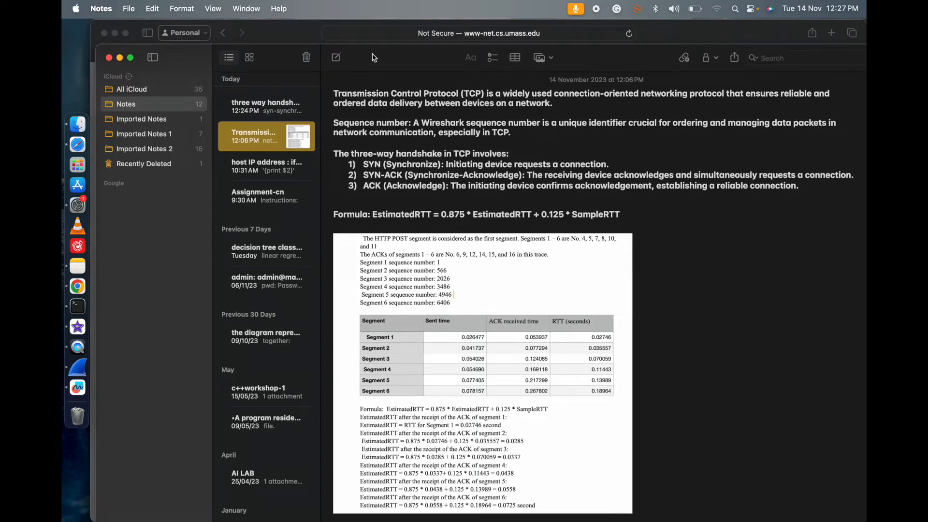
{"action": "double_click", "coordinate": [375, 58]}
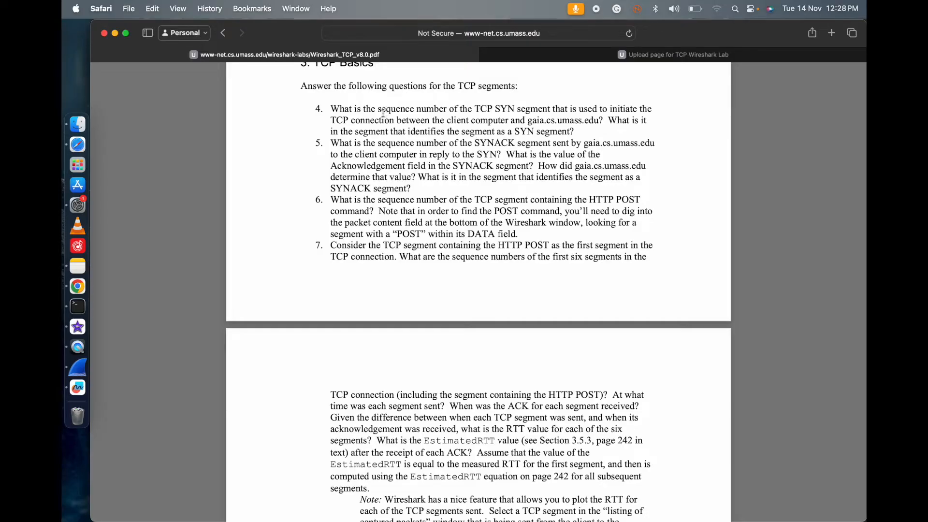
Switch to Wireshark, select packet 1 and expand its Transmission Control Protocol details to examine the SYN segment's sequence number
{"action": "left_click", "coordinate": [91, 368]}
{"action": "left_click", "coordinate": [191, 93]}
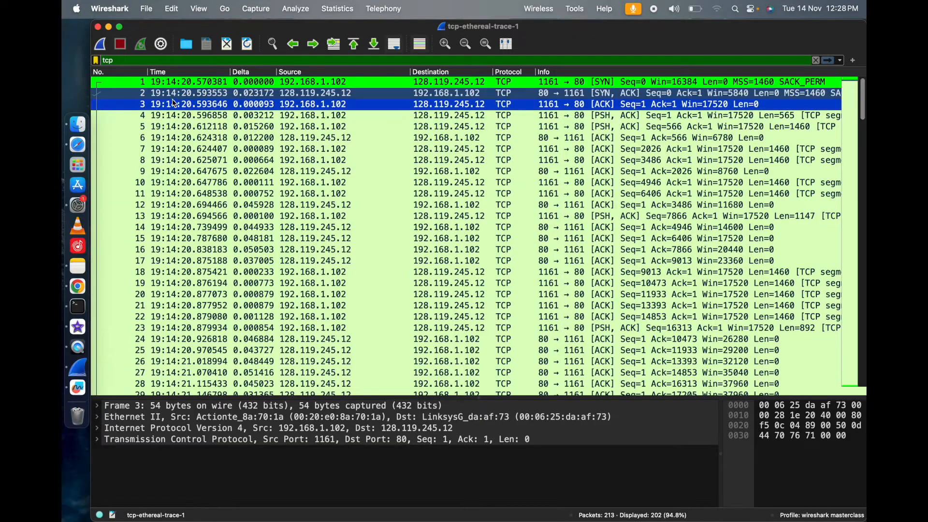
{"action": "left_click", "coordinate": [193, 84]}
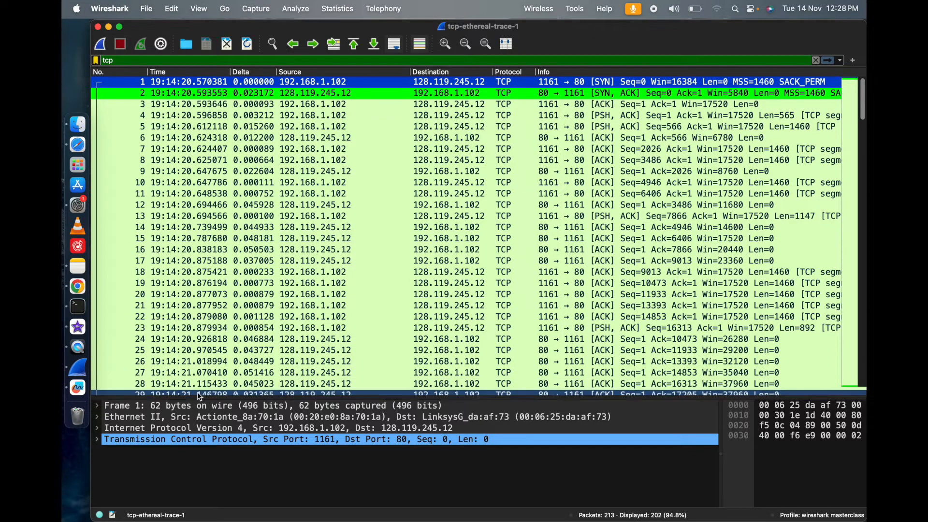
{"action": "left_click", "coordinate": [97, 439]}
{"action": "scroll", "coordinate": [208, 479], "scroll_direction": "down", "scroll_amount": 2}
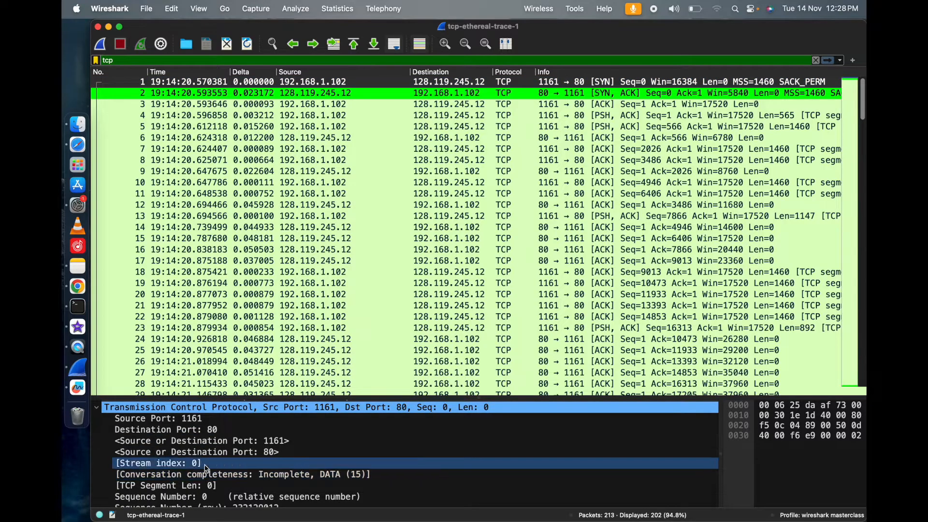
{"action": "scroll", "coordinate": [212, 492], "scroll_direction": "down", "scroll_amount": 2}
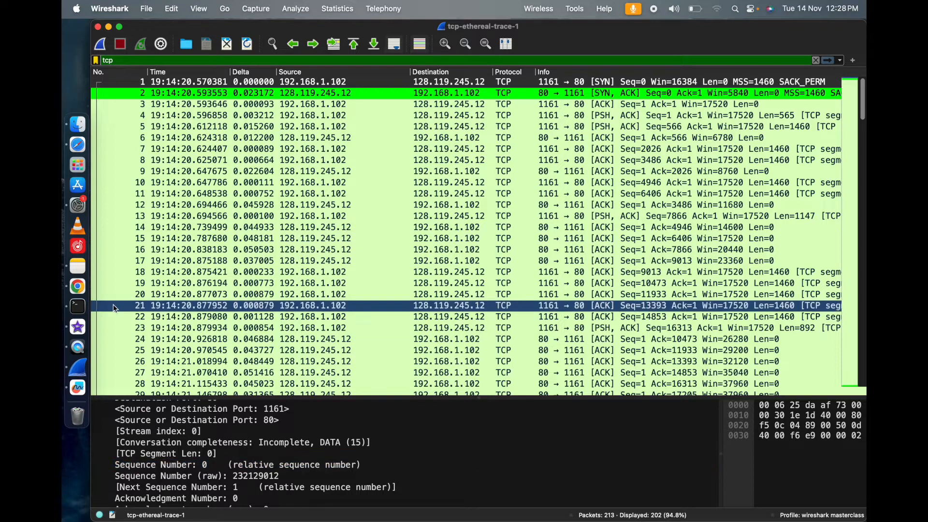
Reread question 4 in Safari, then enlarge Wireshark's packet details, expand packet 1's Flags and select the Syn flag
{"action": "left_click", "coordinate": [77, 144]}
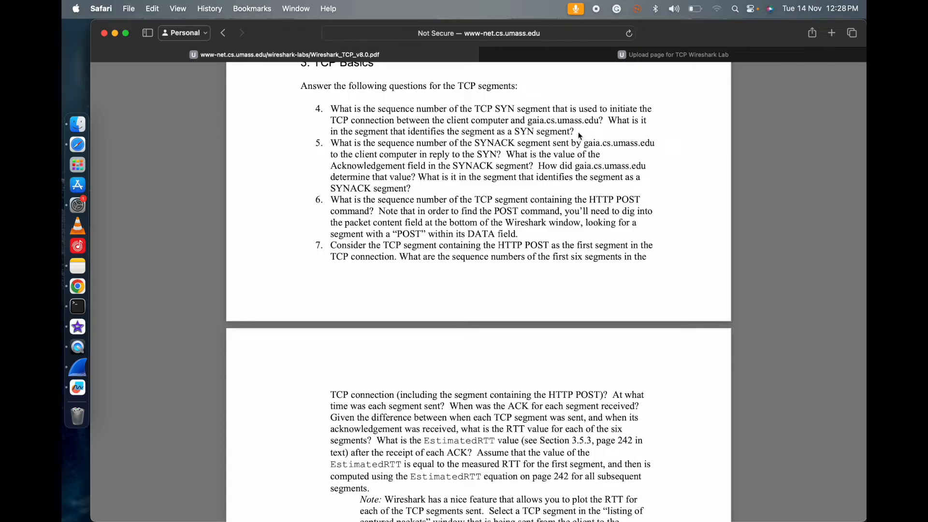
{"action": "left_click", "coordinate": [102, 368]}
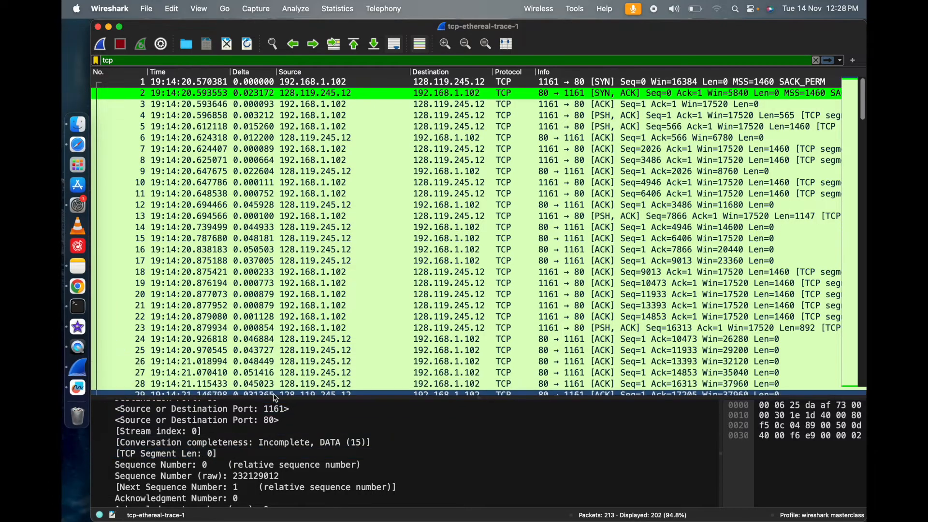
{"action": "left_click_drag", "start_coordinate": [276, 399], "coordinate": [271, 195]}
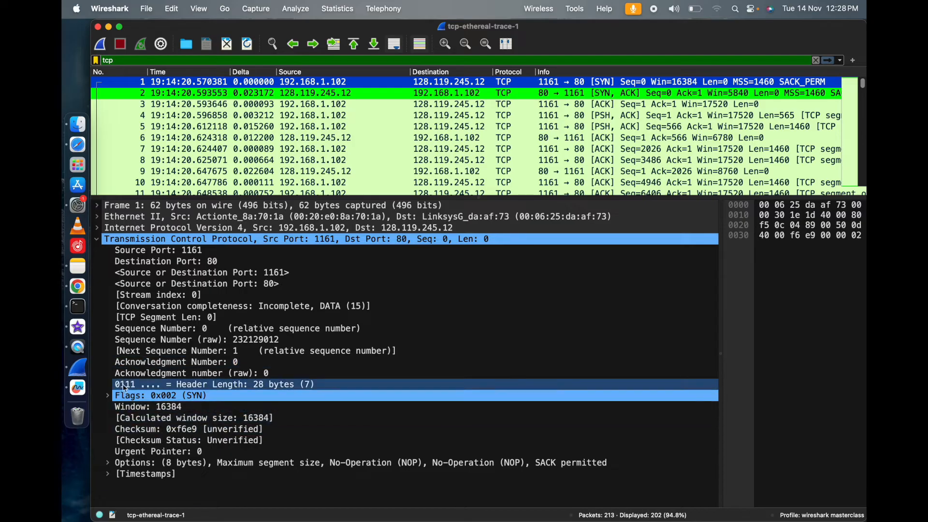
{"action": "left_click", "coordinate": [109, 395]}
{"action": "scroll", "coordinate": [174, 411], "scroll_direction": "down", "scroll_amount": 2}
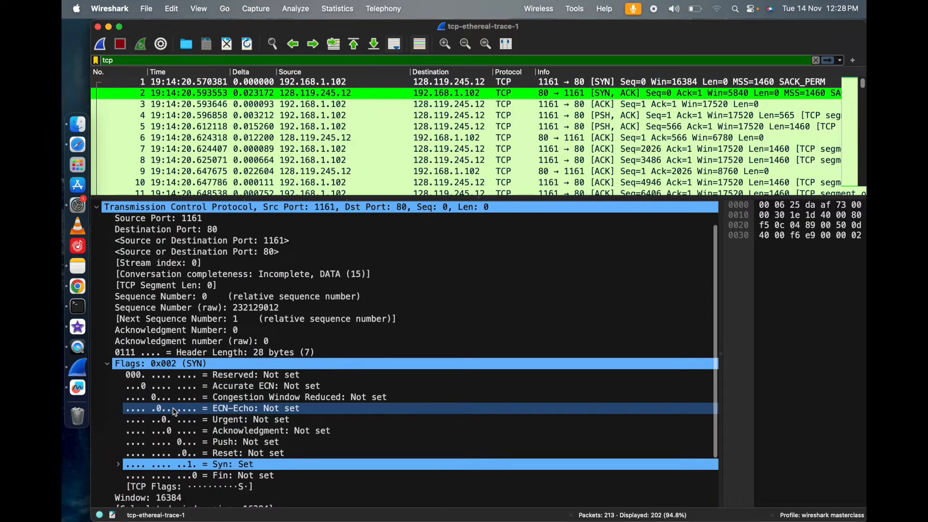
{"action": "left_click", "coordinate": [247, 464]}
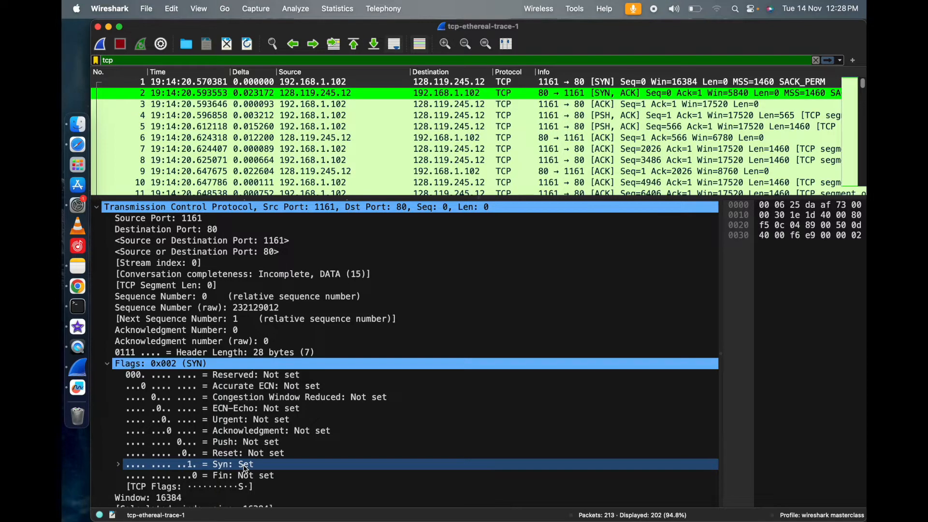
Read question 5 in Safari, then return to Wireshark and re-examine packet 1's TCP fields and flags
{"action": "left_click", "coordinate": [97, 143]}
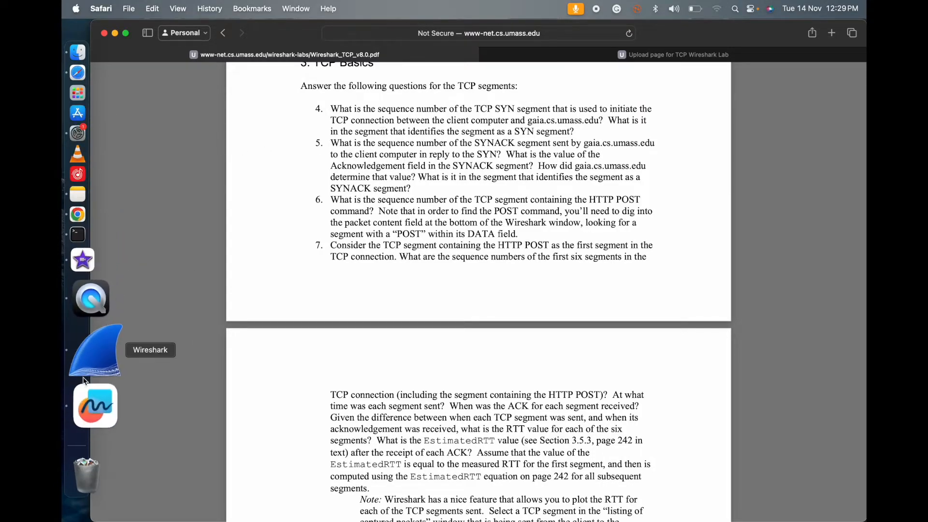
{"action": "left_click", "coordinate": [119, 368]}
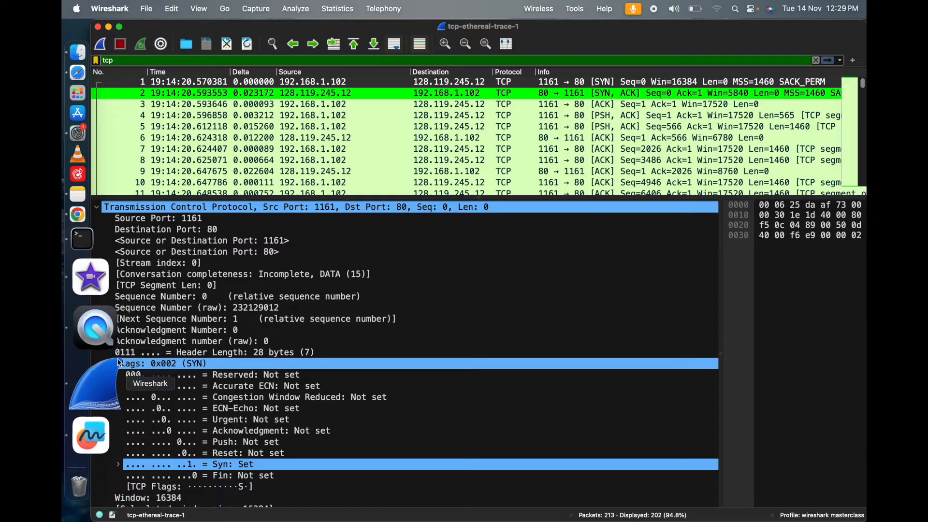
{"action": "left_click", "coordinate": [249, 96]}
{"action": "left_click", "coordinate": [251, 84]}
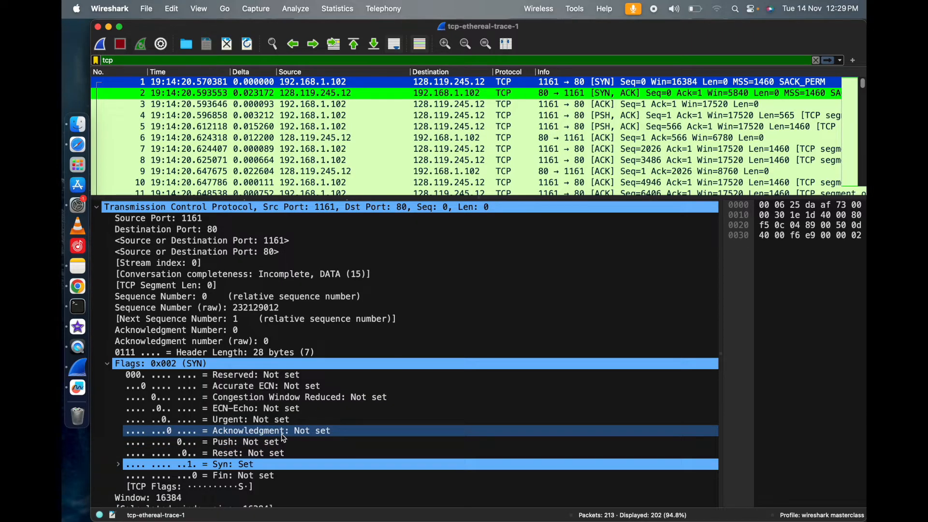
{"action": "scroll", "coordinate": [284, 439], "scroll_direction": "down", "scroll_amount": 3}
{"action": "scroll", "coordinate": [285, 435], "scroll_direction": "up", "scroll_amount": 5}
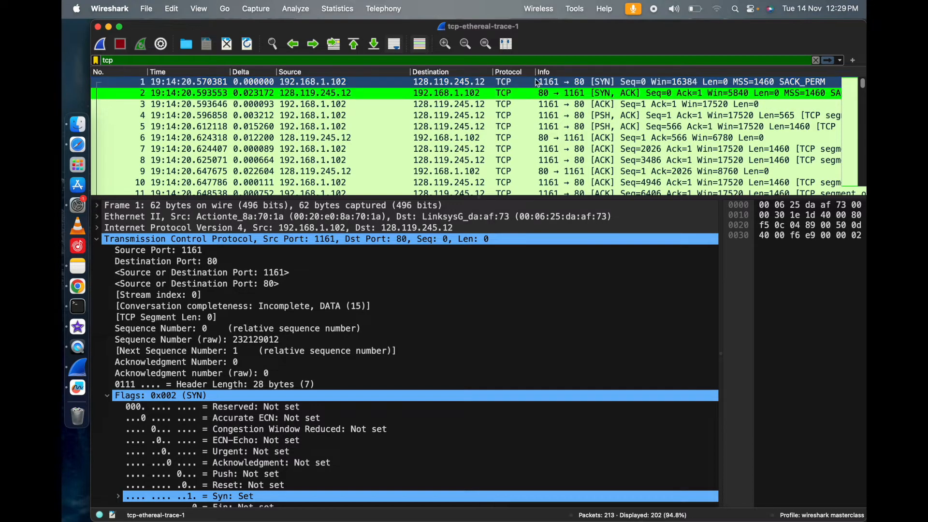
Select packet 2 and examine its sequence number, acknowledgment number and the Acknowledgment and Syn flags
{"action": "left_click", "coordinate": [438, 95]}
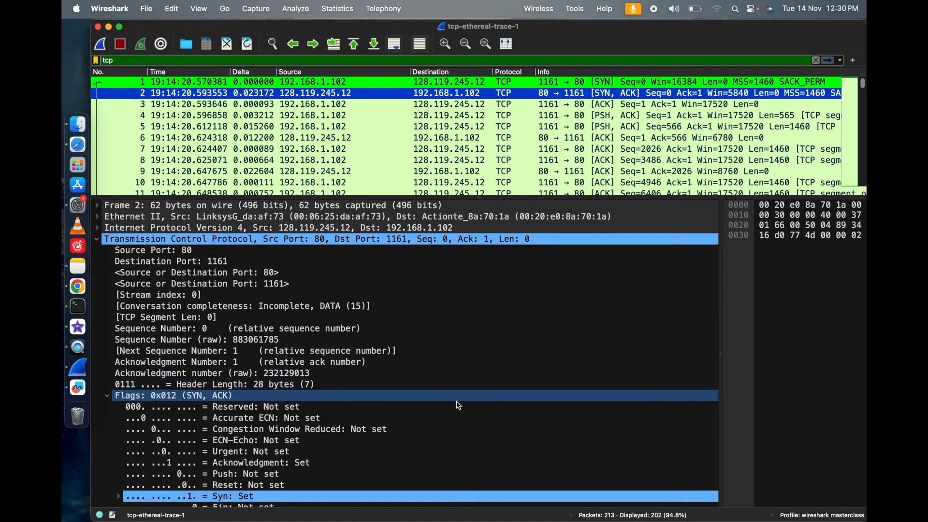
{"action": "scroll", "coordinate": [459, 406], "scroll_direction": "down", "scroll_amount": 3}
{"action": "left_click", "coordinate": [334, 437]}
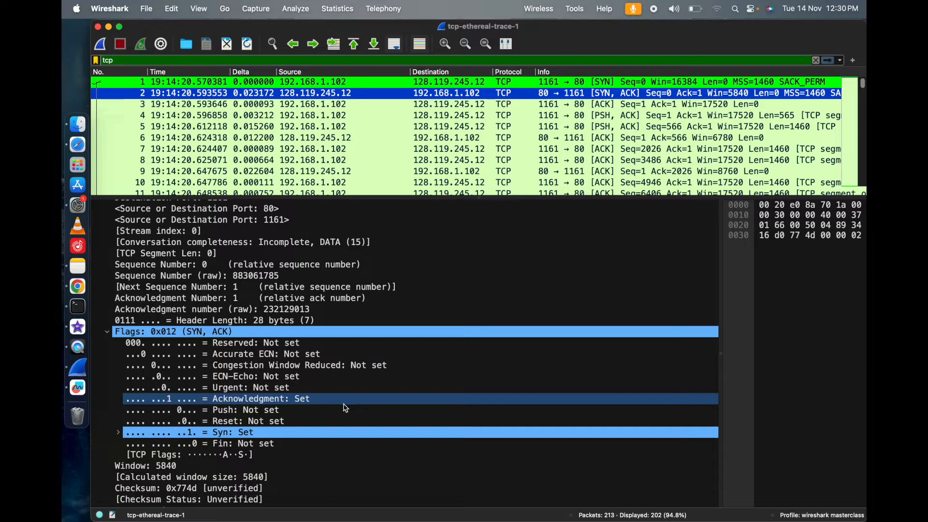
Read question 6 in Safari, then enlarge Wireshark's packet list and find and select the HTTP POST packet, number 199
{"action": "left_click", "coordinate": [92, 143]}
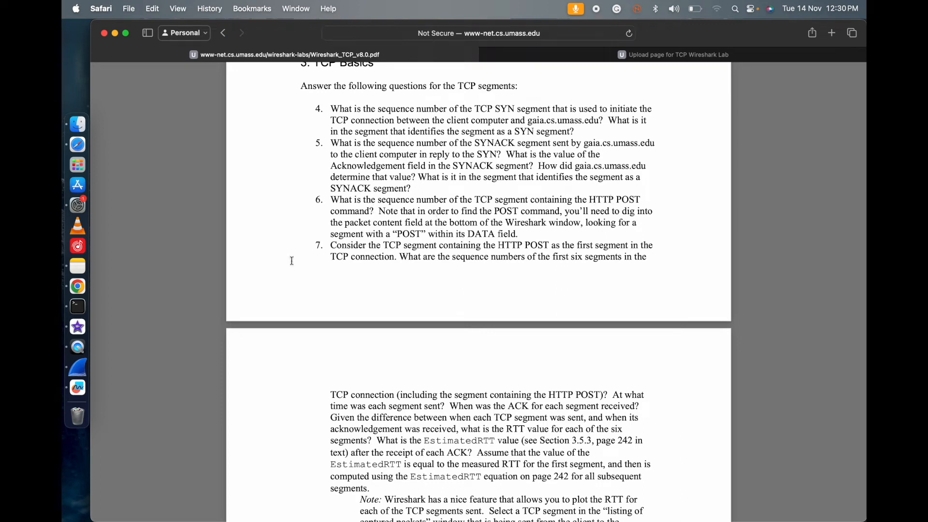
{"action": "left_click", "coordinate": [80, 372]}
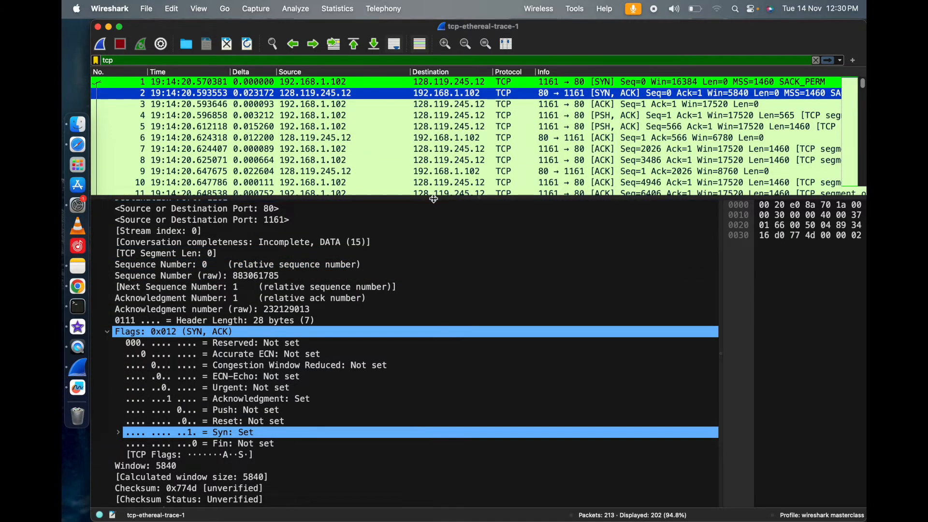
{"action": "left_click_drag", "start_coordinate": [434, 198], "coordinate": [425, 377]}
{"action": "scroll", "coordinate": [422, 354], "scroll_direction": "down", "scroll_amount": 10}
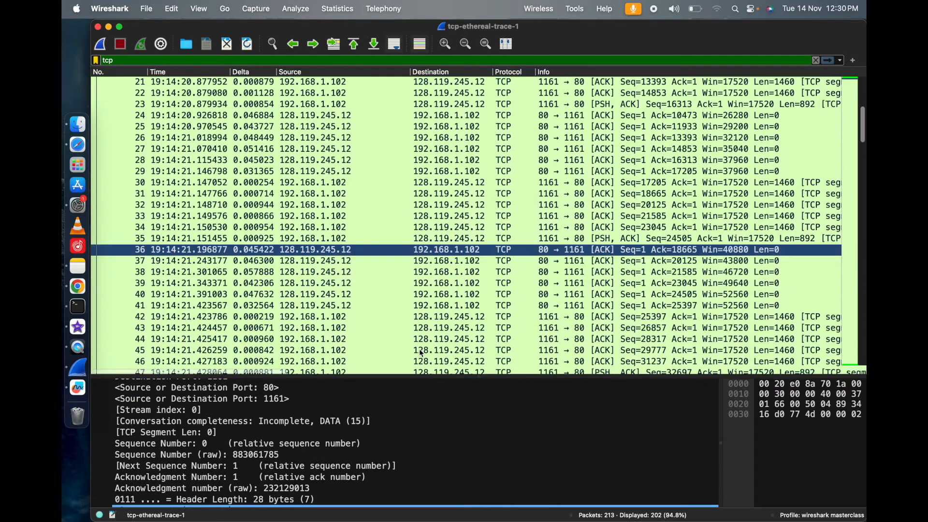
{"action": "scroll", "coordinate": [421, 354], "scroll_direction": "down", "scroll_amount": 20}
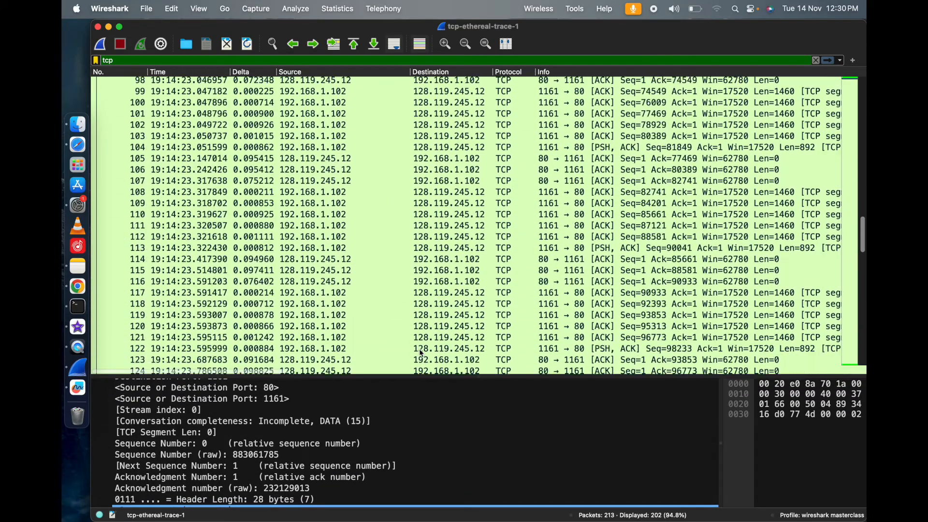
{"action": "scroll", "coordinate": [421, 352], "scroll_direction": "down", "scroll_amount": 13}
{"action": "left_click", "coordinate": [420, 349]}
{"action": "left_click", "coordinate": [422, 302]}
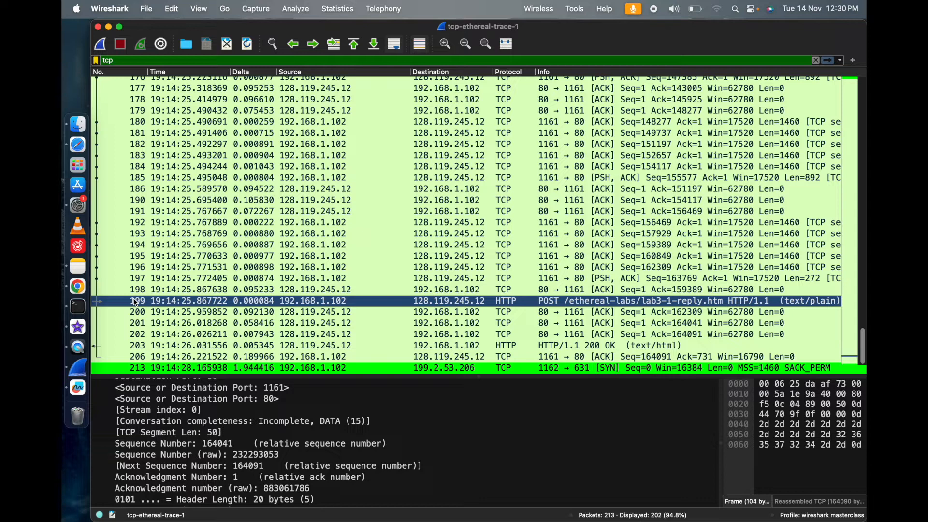
Recheck question 6 in Safari and select the relative Sequence Number field in the HTTP POST packet's details in Wireshark
{"action": "left_click", "coordinate": [79, 144]}
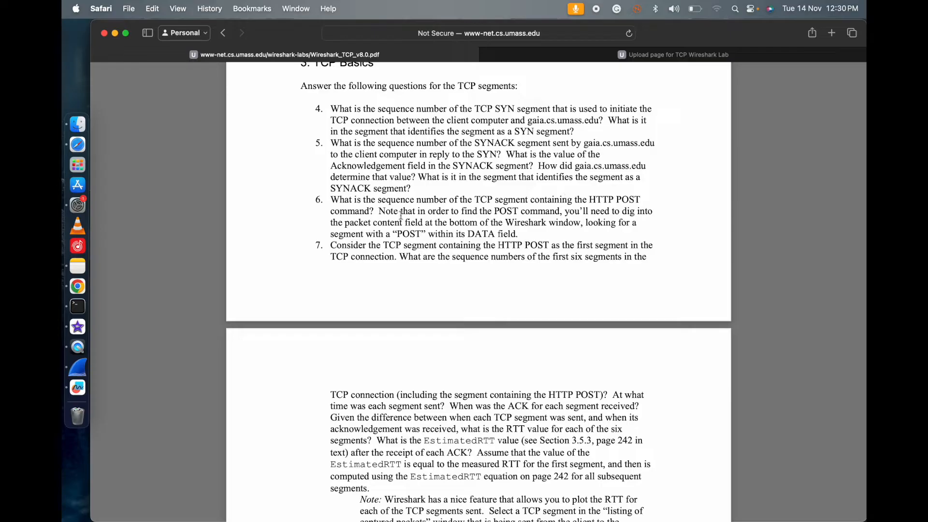
{"action": "left_click", "coordinate": [83, 401]}
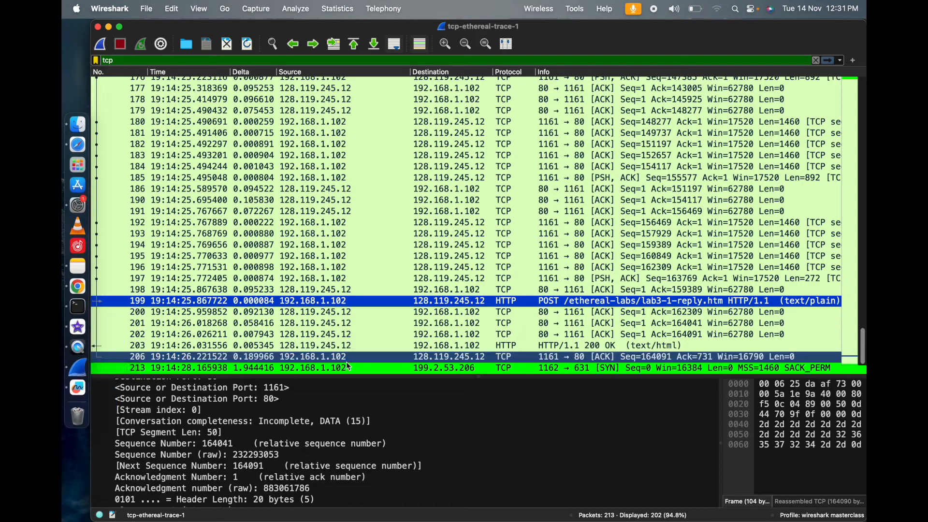
{"action": "scroll", "coordinate": [338, 471], "scroll_direction": "down", "scroll_amount": 2}
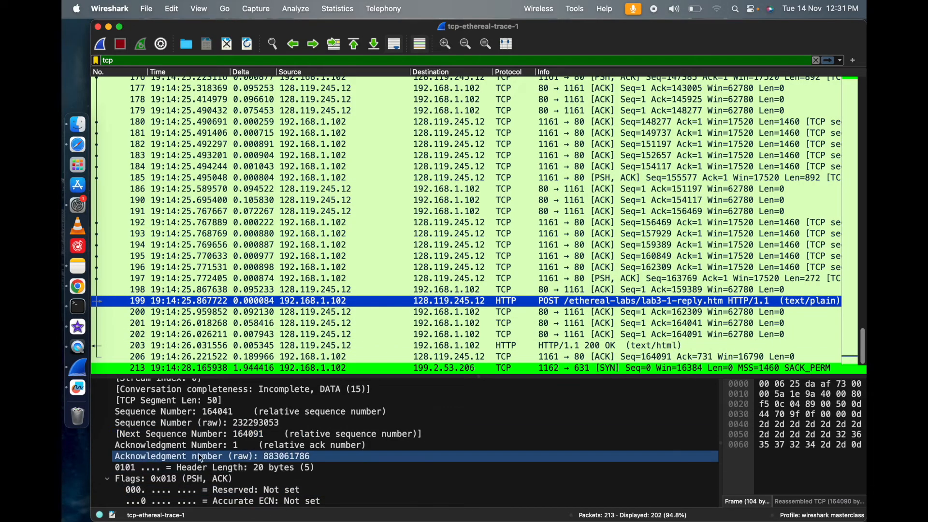
{"action": "left_click", "coordinate": [208, 415]}
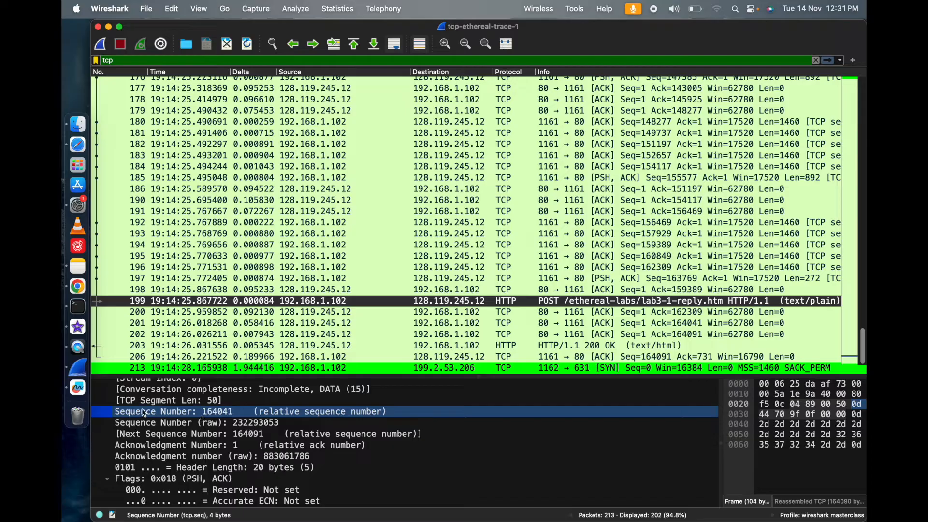
Switch to Safari and read the rest of question 7 and questions 8 to 12 in the handout
{"action": "left_click", "coordinate": [78, 145]}
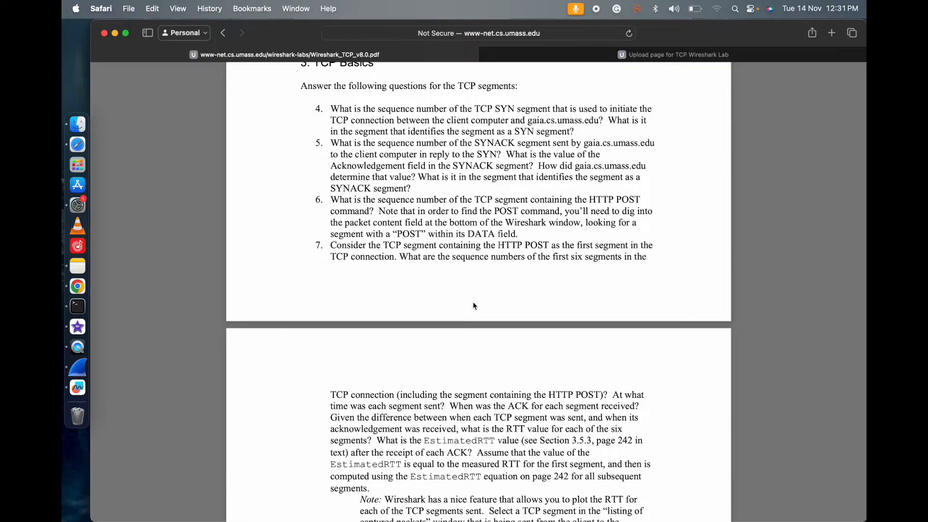
{"action": "scroll", "coordinate": [421, 366], "scroll_direction": "down", "scroll_amount": 2}
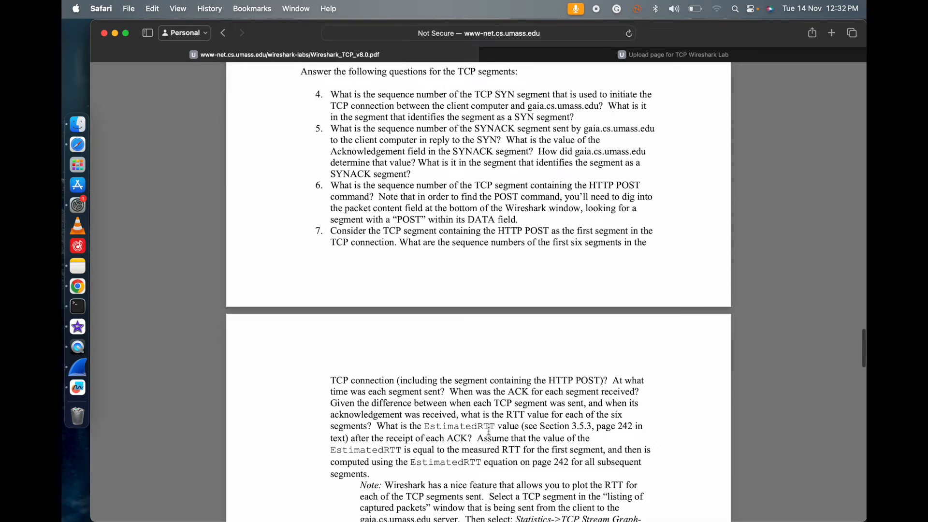
{"action": "scroll", "coordinate": [489, 430], "scroll_direction": "down", "scroll_amount": 10}
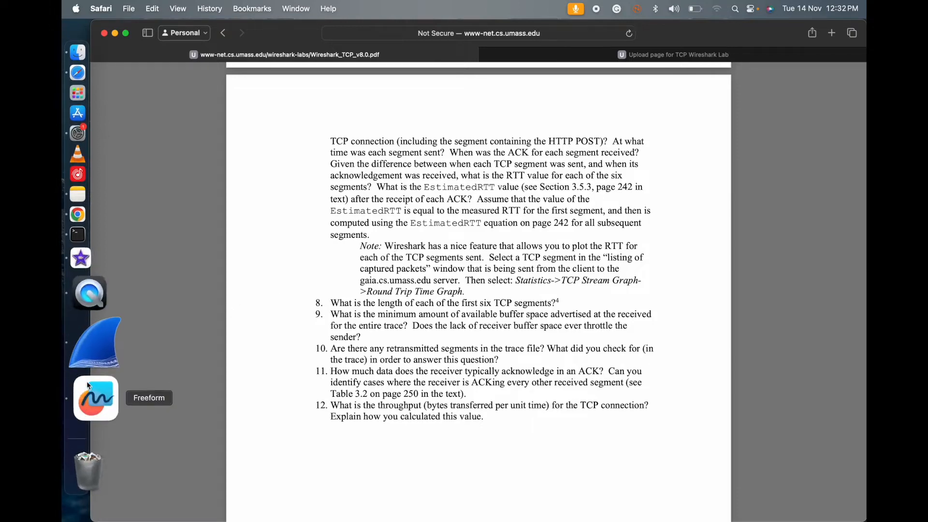
Return to the start of the packet list in Wireshark and select packets 4 and 5 together to examine their sequence numbers
{"action": "left_click", "coordinate": [78, 368]}
{"action": "left_click", "coordinate": [361, 224]}
{"action": "scroll", "coordinate": [363, 220], "scroll_direction": "up", "scroll_amount": 10}
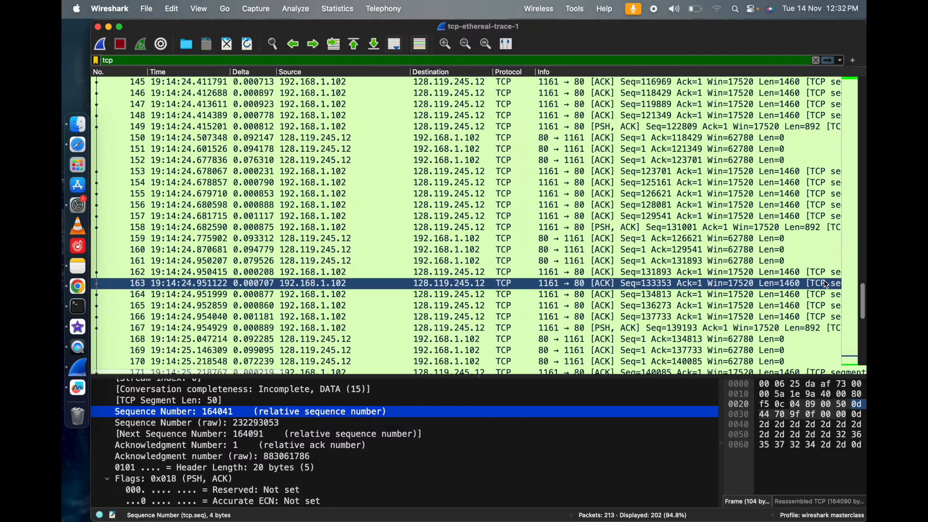
{"action": "left_click_drag", "start_coordinate": [864, 293], "coordinate": [862, 76]}
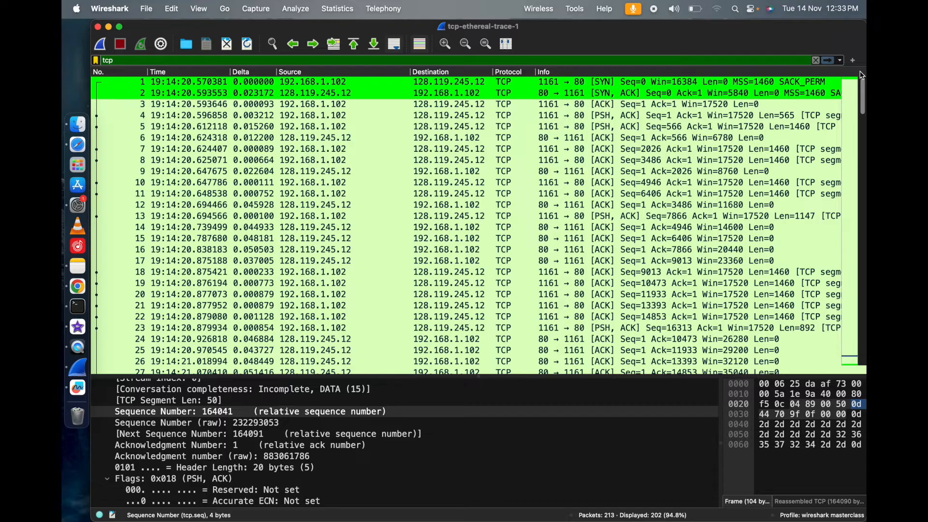
{"action": "left_click", "coordinate": [669, 120]}
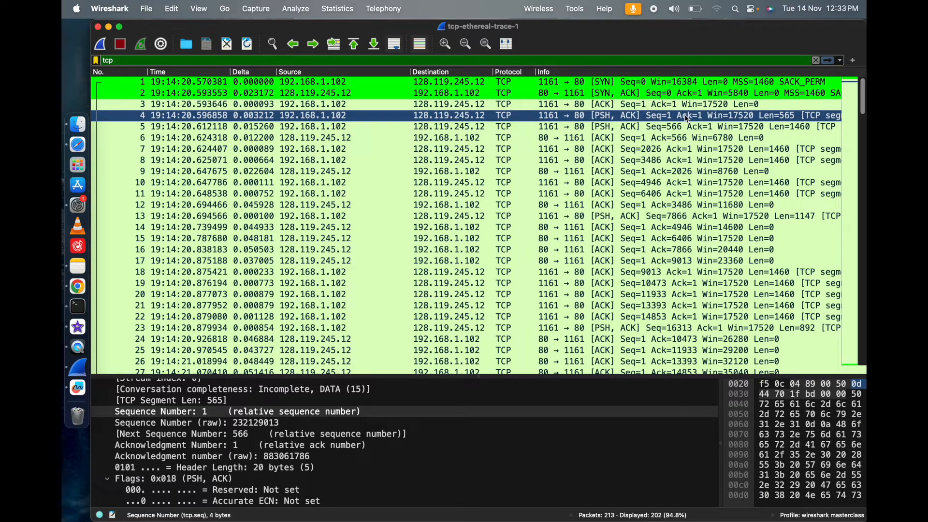
{"action": "left_click", "coordinate": [666, 127]}
{"action": "left_click", "coordinate": [667, 119]}
{"action": "left_click", "coordinate": [662, 128], "text": "shift"}
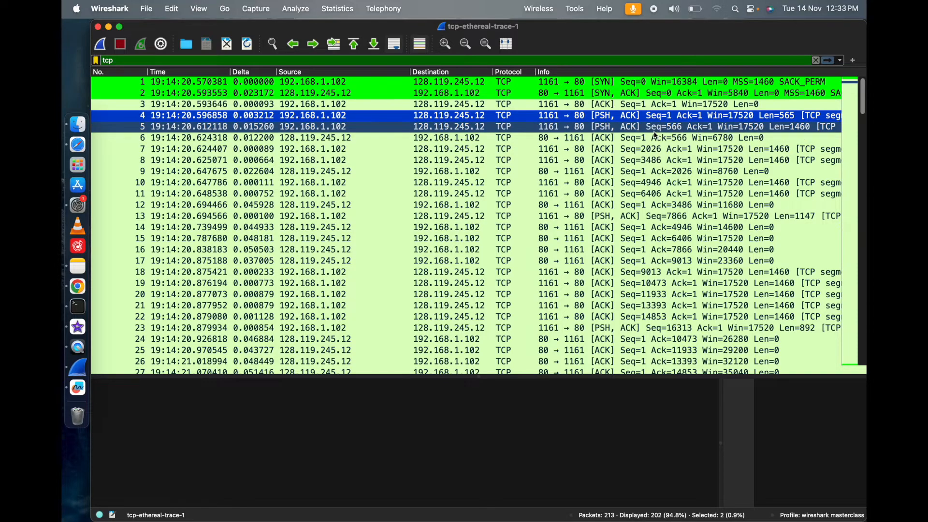
Add packets 9 and 12 to the selection to examine their acknowledgement numbers, then select packet 9 alone
{"action": "left_click", "coordinate": [665, 174], "text": "super"}
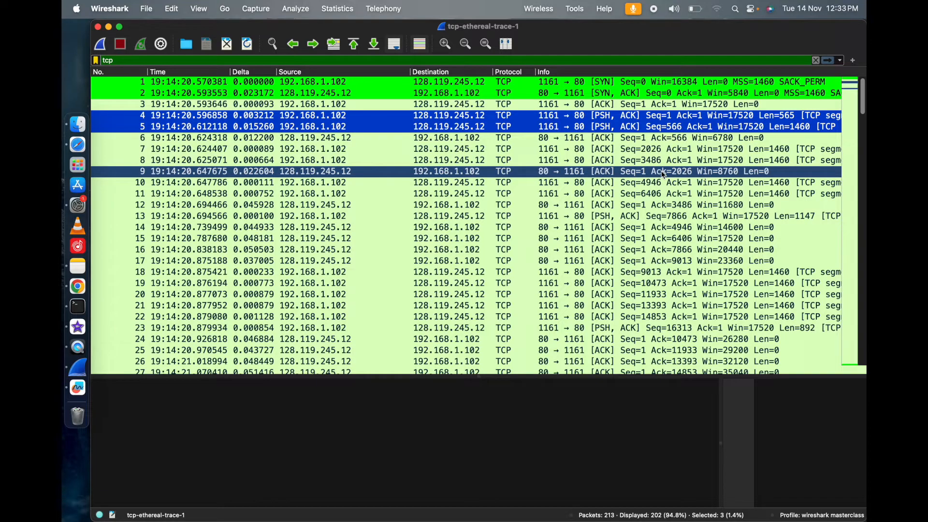
{"action": "left_click", "coordinate": [664, 205], "text": "super"}
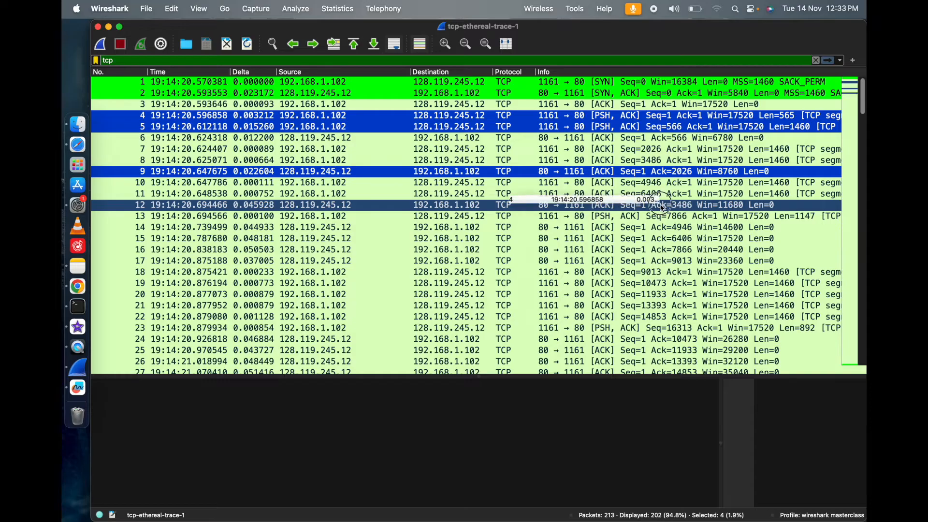
{"action": "left_click", "coordinate": [668, 172]}
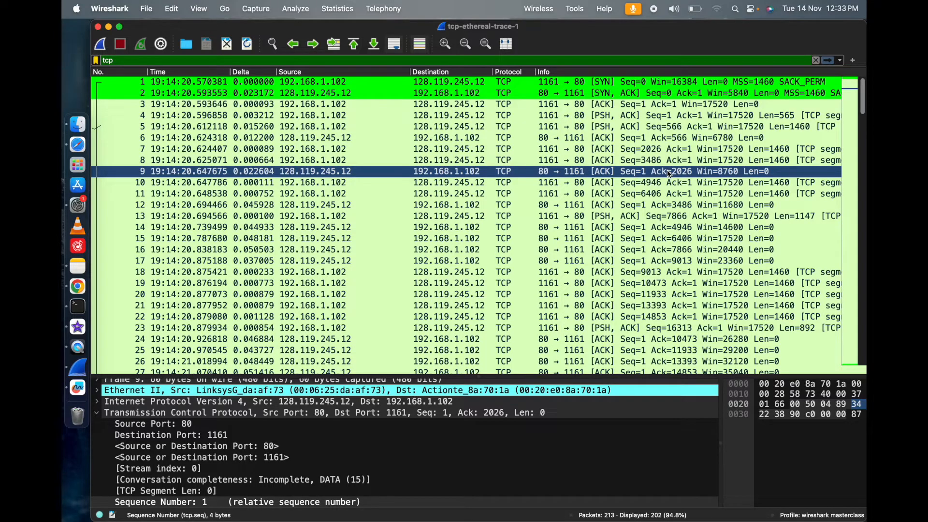
Select packets 4, 5, 7, 8, 10 and 11 together to examine the sequence numbers of the first six TCP segments
{"action": "left_click", "coordinate": [411, 115]}
{"action": "left_click", "coordinate": [410, 127], "text": "shift"}
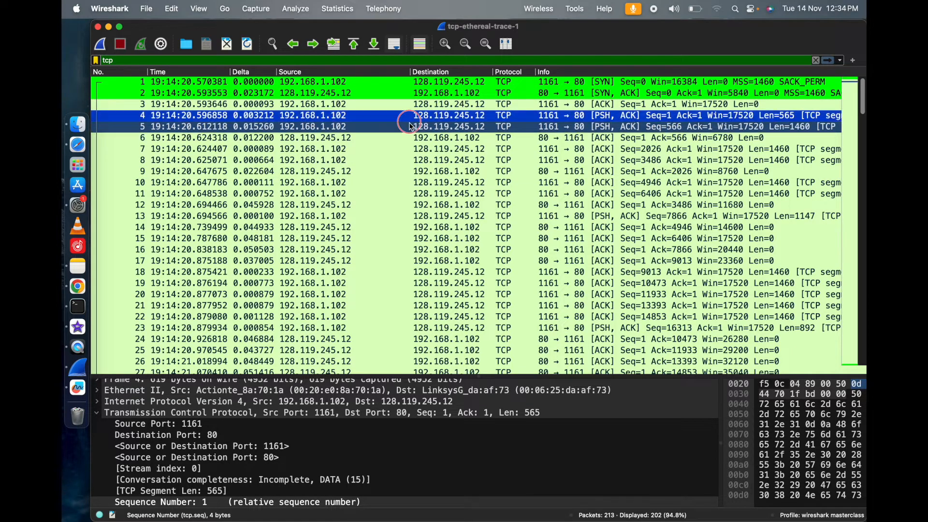
{"action": "left_click", "coordinate": [395, 152]}
{"action": "left_click", "coordinate": [399, 117]}
{"action": "left_click", "coordinate": [396, 127], "text": "shift"}
{"action": "left_click", "coordinate": [394, 151], "text": "super"}
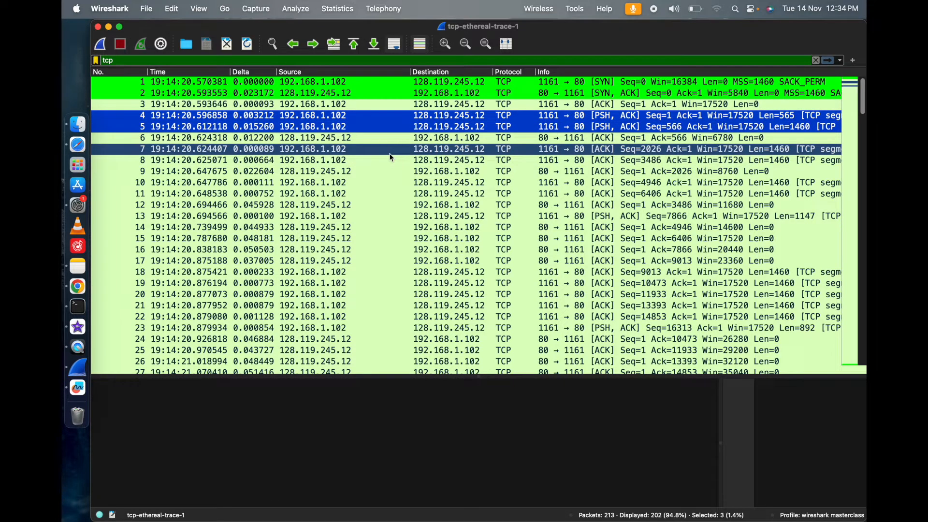
{"action": "left_click", "coordinate": [387, 160], "text": "super"}
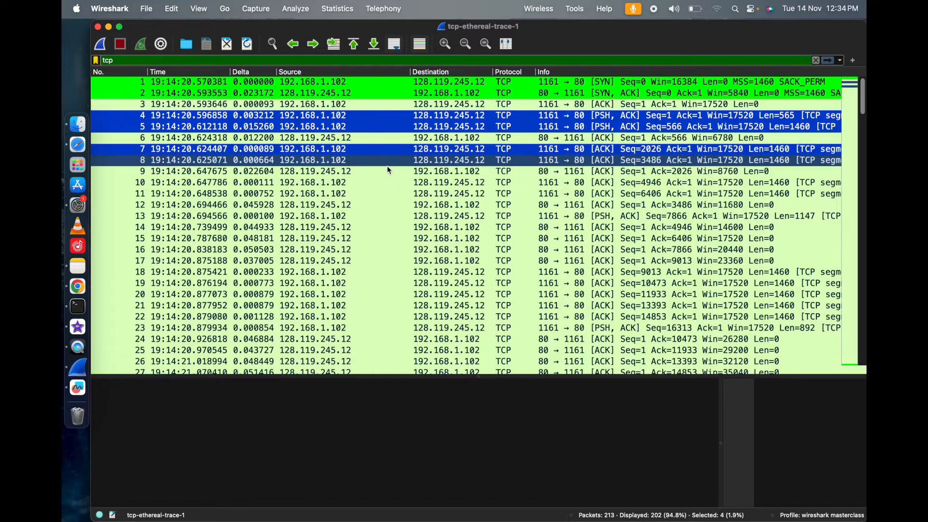
{"action": "left_click", "coordinate": [387, 188], "text": "super"}
{"action": "left_click", "coordinate": [388, 199], "text": "super"}
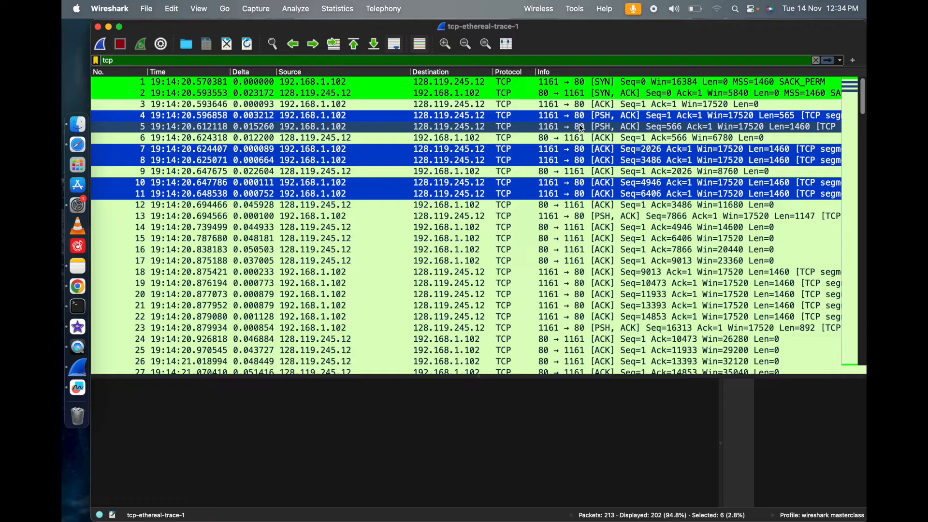
Select the acknowledgement packets 6, 9, 12, 14, 15 and 16 together to compare their Ack values
{"action": "left_click", "coordinate": [582, 140]}
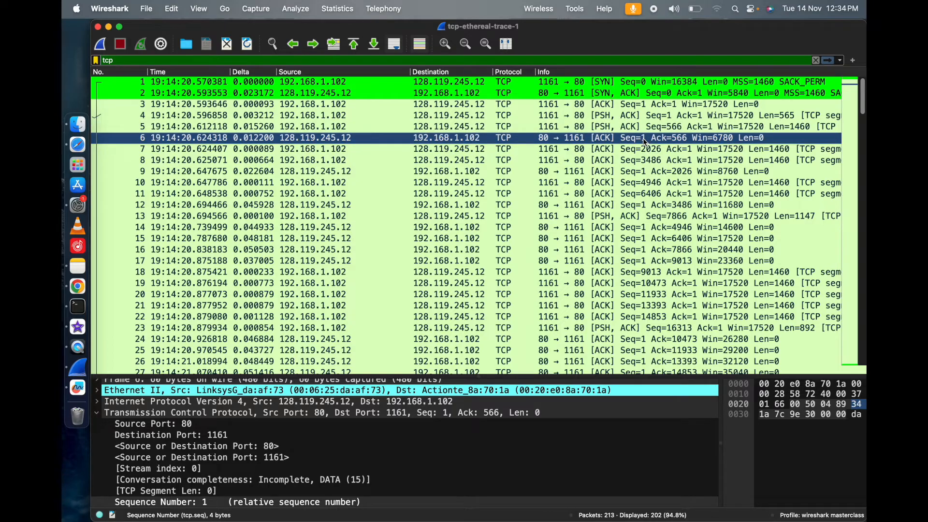
{"action": "left_click", "coordinate": [636, 172], "text": "super"}
{"action": "left_click", "coordinate": [627, 205], "text": "super"}
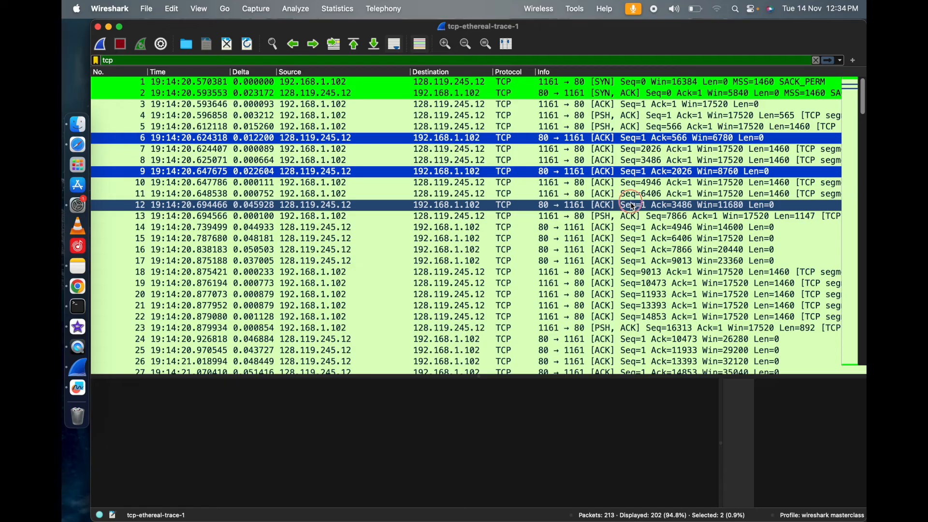
{"action": "left_click", "coordinate": [617, 228], "text": "super"}
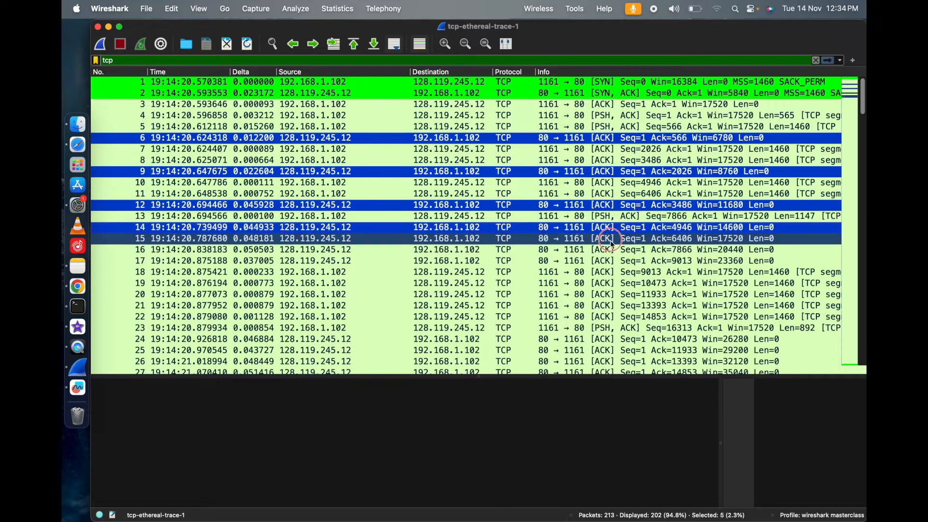
{"action": "left_click", "coordinate": [610, 238], "text": "super"}
{"action": "left_click", "coordinate": [604, 250], "text": "super"}
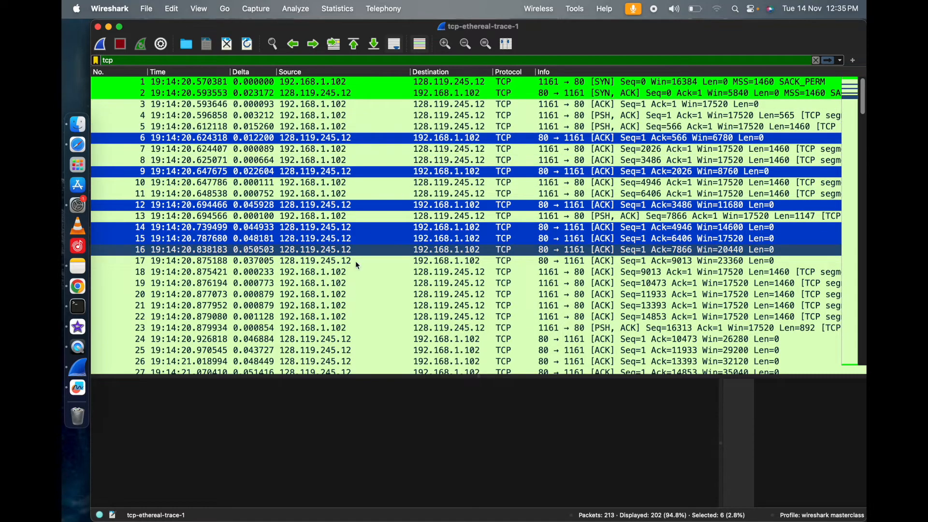
Switch to Notes to read the segment timing table and EstimatedRTT calculations, then recheck question 7's round-trip time note in Safari
{"action": "left_click", "coordinate": [81, 264]}
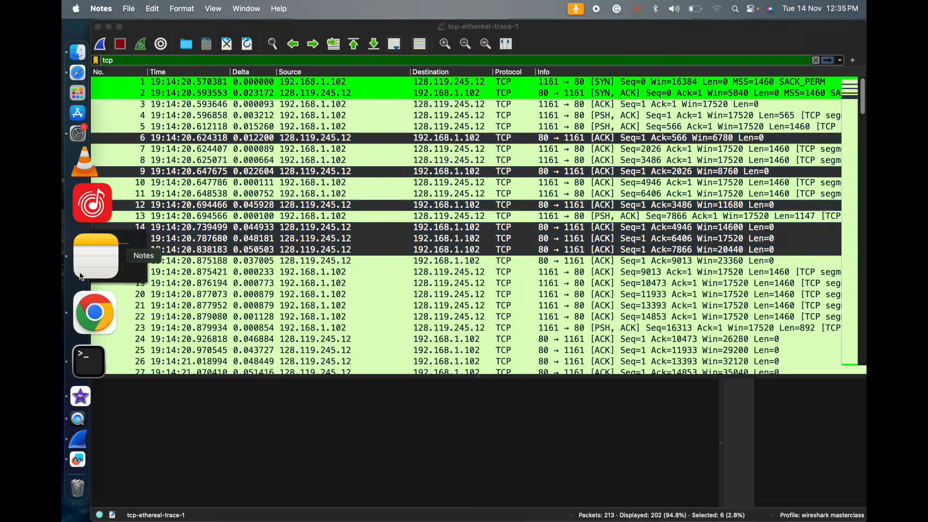
{"action": "scroll", "coordinate": [397, 203], "scroll_direction": "down", "scroll_amount": 1}
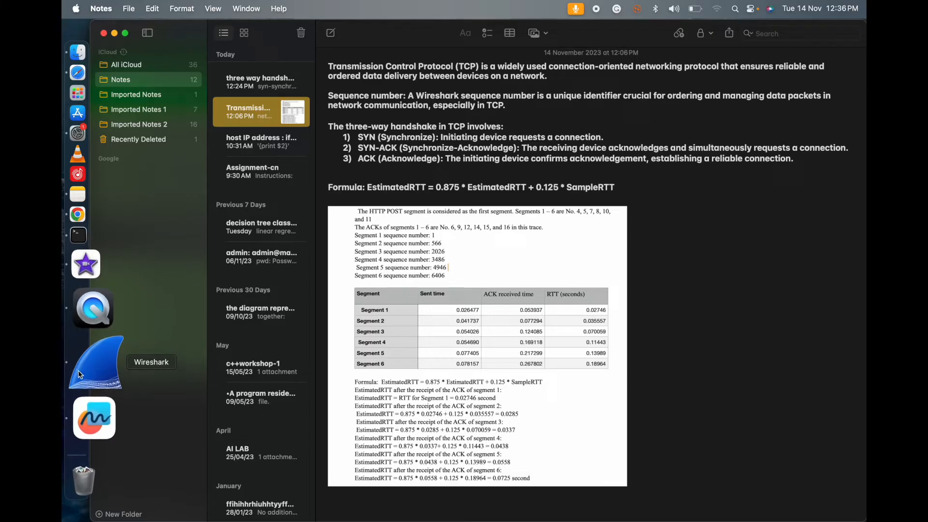
{"action": "left_click", "coordinate": [103, 143]}
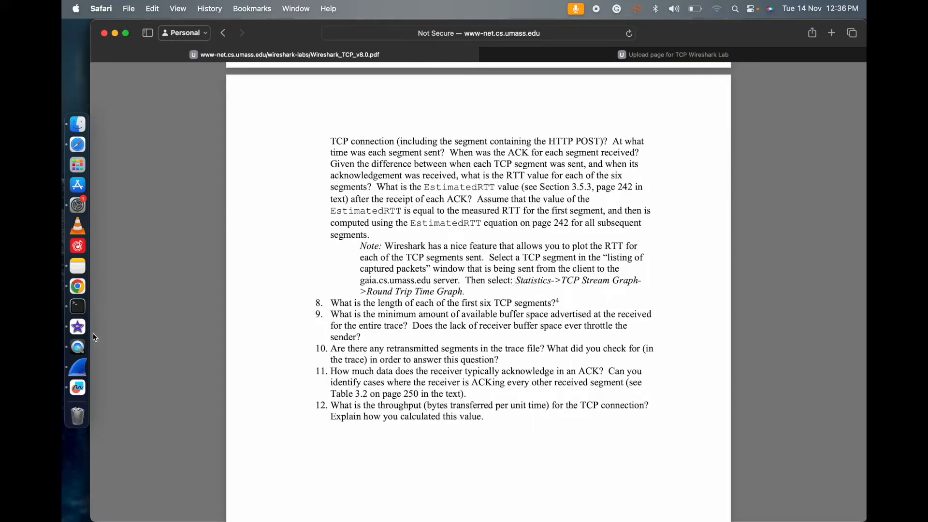
Return to Wireshark, select packet 11, plot its Round Trip Time stream graph and switch the graph's direction
{"action": "left_click", "coordinate": [78, 367]}
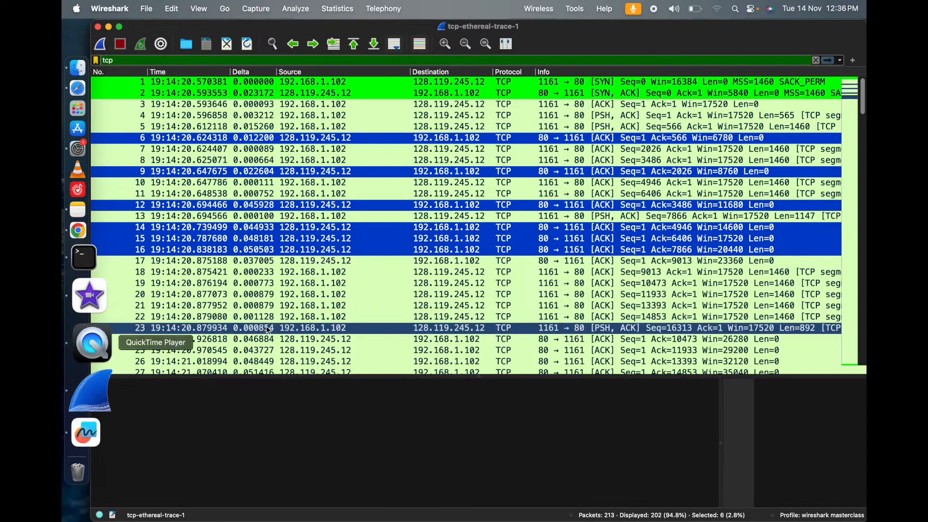
{"action": "left_click", "coordinate": [509, 253]}
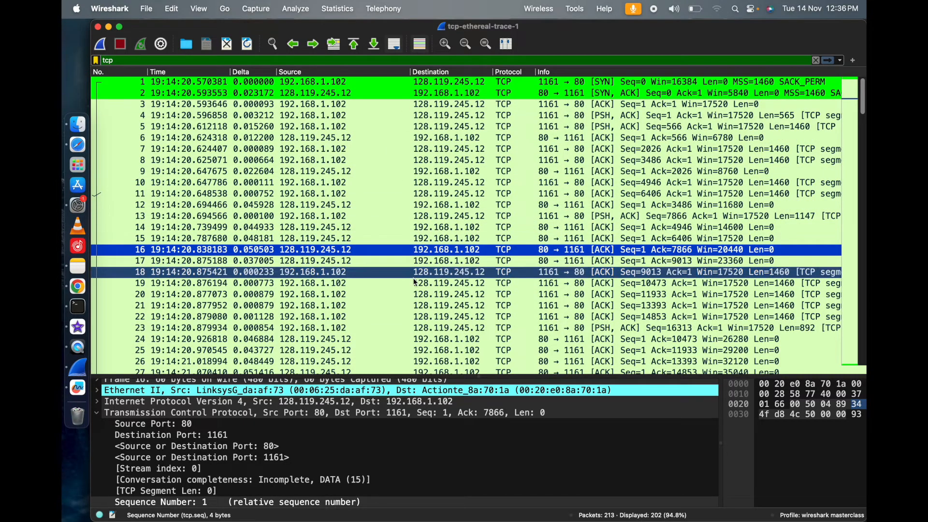
{"action": "left_click", "coordinate": [419, 241]}
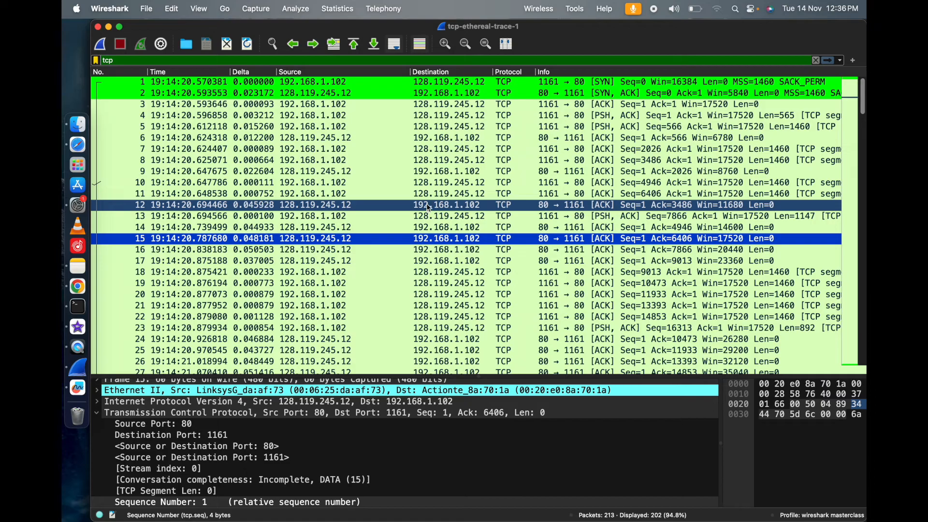
{"action": "left_click", "coordinate": [436, 152]}
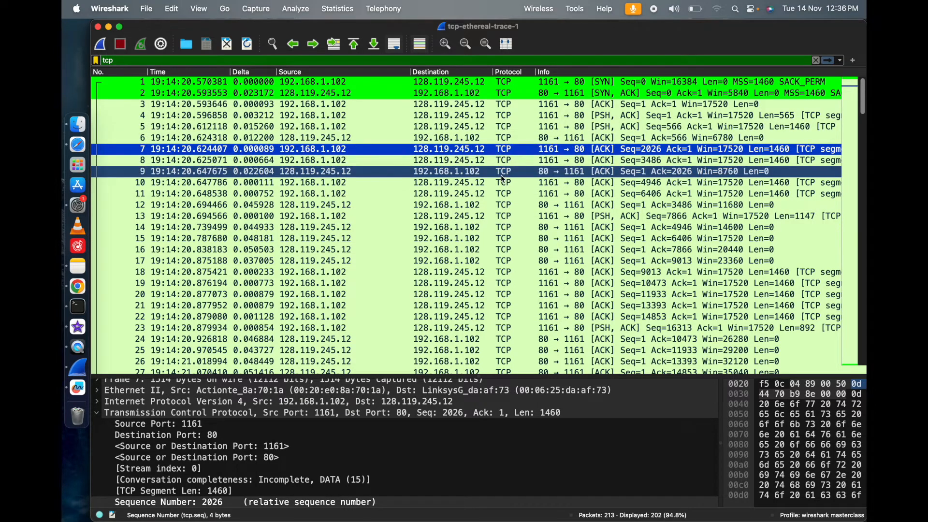
{"action": "left_click", "coordinate": [501, 194]}
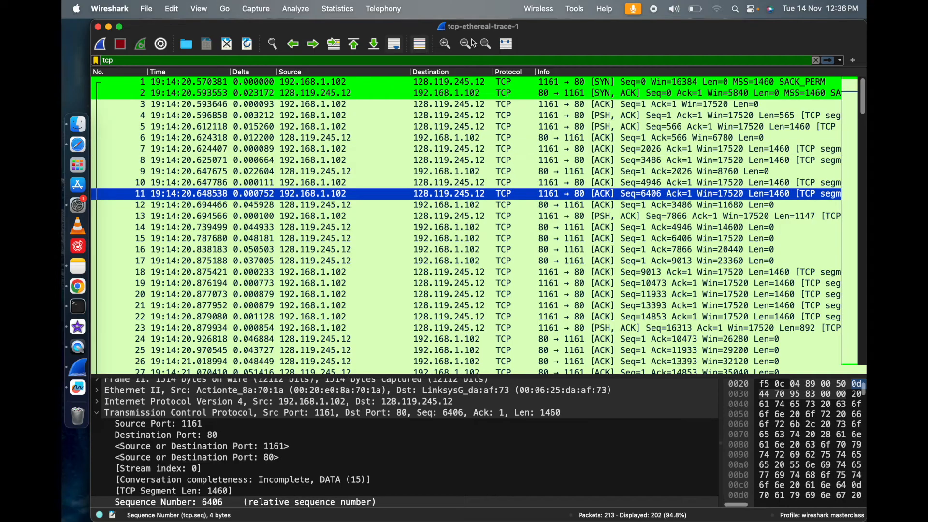
{"action": "left_click", "coordinate": [360, 8]}
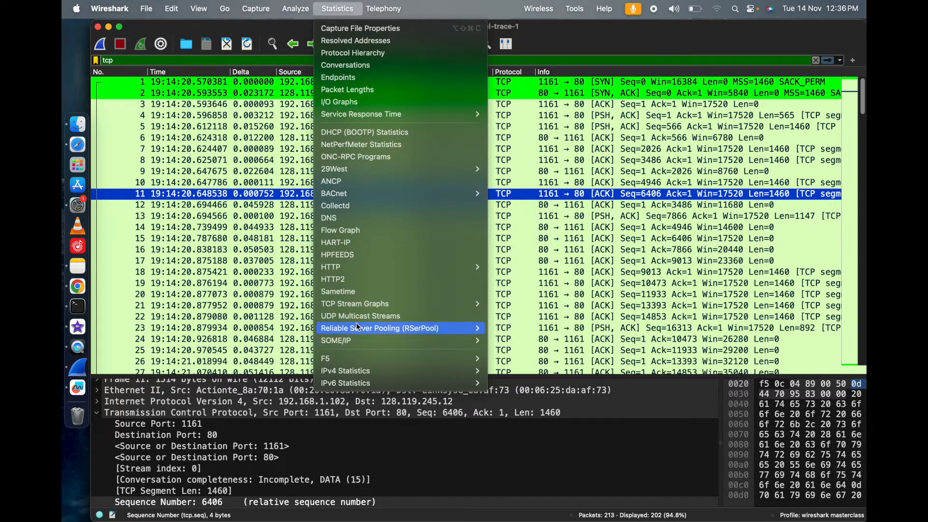
{"action": "mouse_move", "coordinate": [384, 306]}
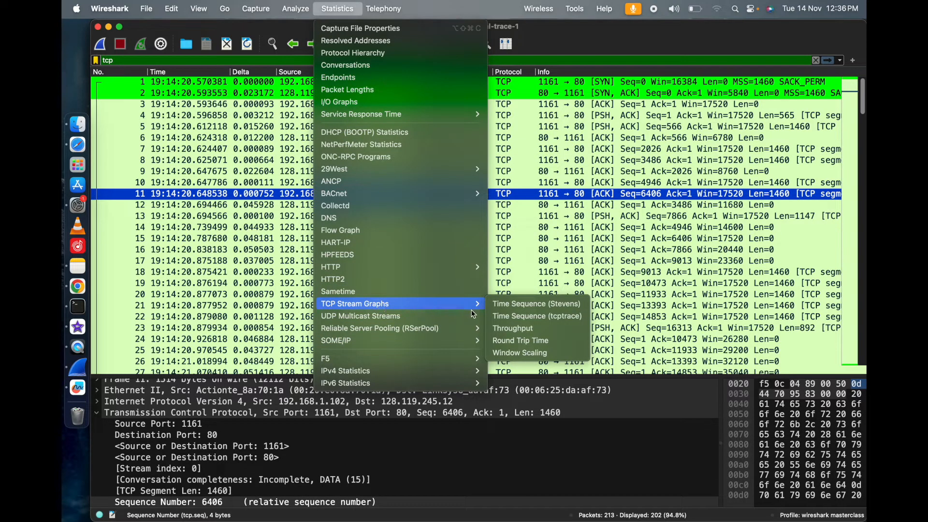
{"action": "left_click", "coordinate": [499, 341]}
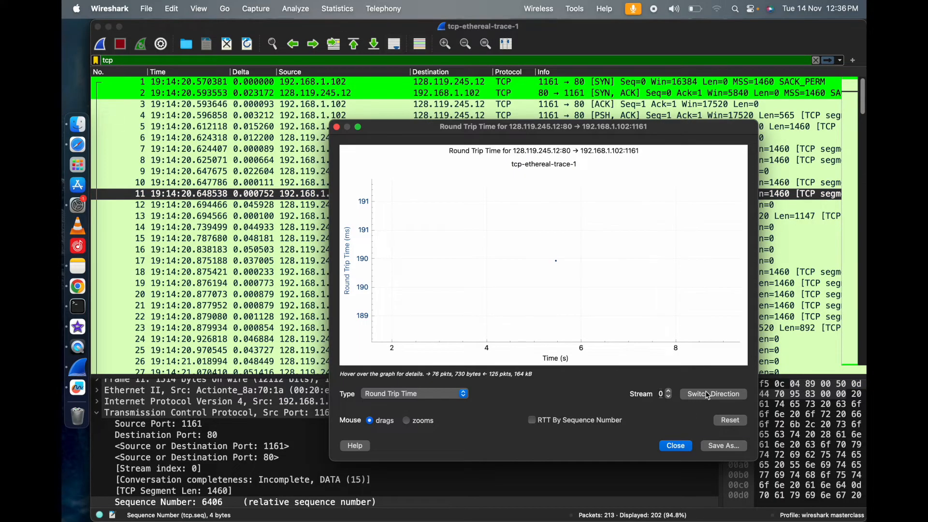
{"action": "left_click", "coordinate": [708, 394]}
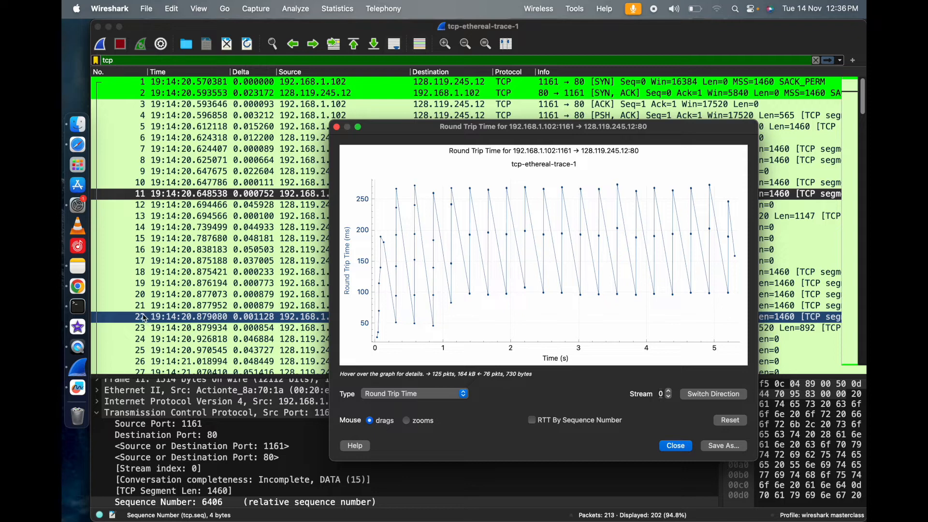
Read question 8 in Safari, then return to Wireshark and close the Round Trip Time graph
{"action": "left_click", "coordinate": [110, 333]}
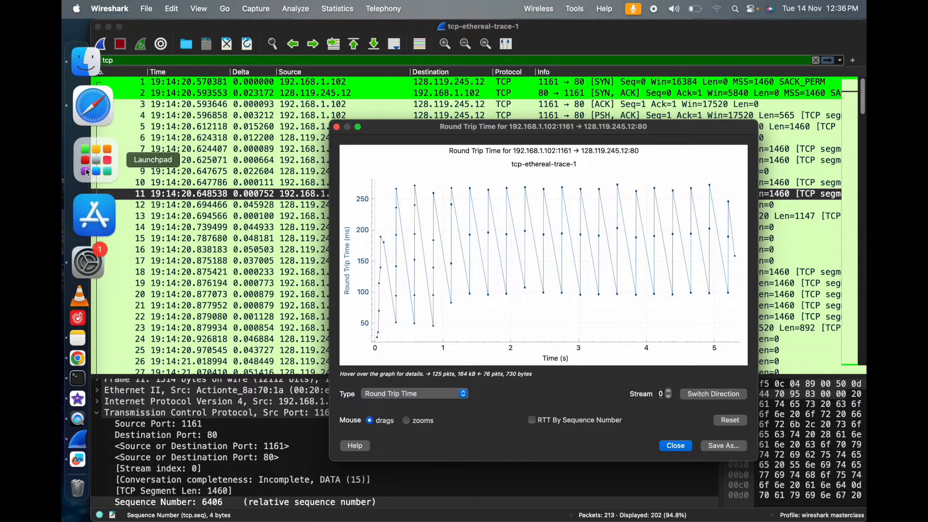
{"action": "left_click", "coordinate": [96, 131]}
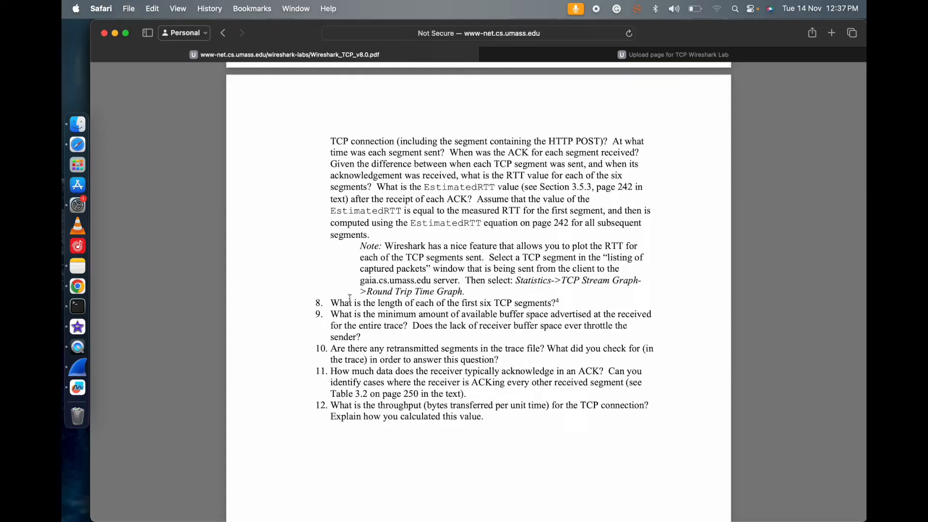
{"action": "left_click", "coordinate": [78, 367]}
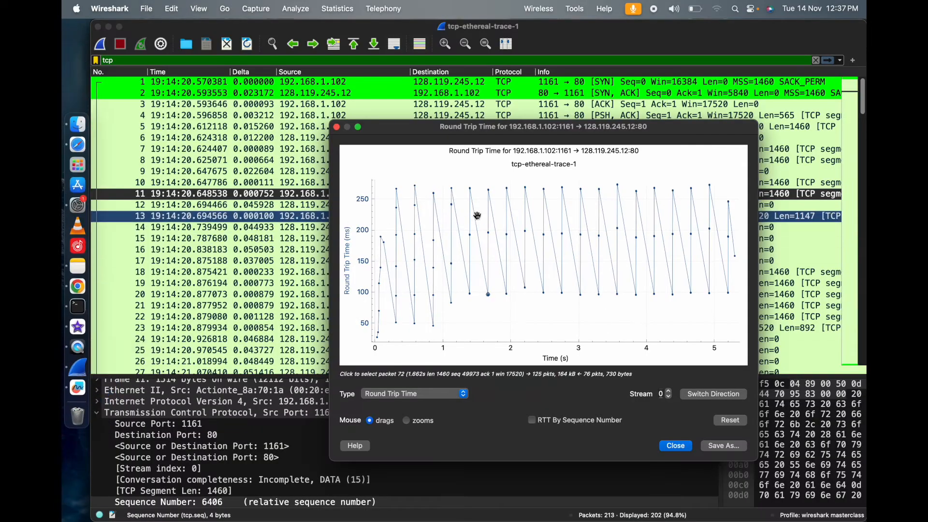
{"action": "left_click", "coordinate": [336, 126]}
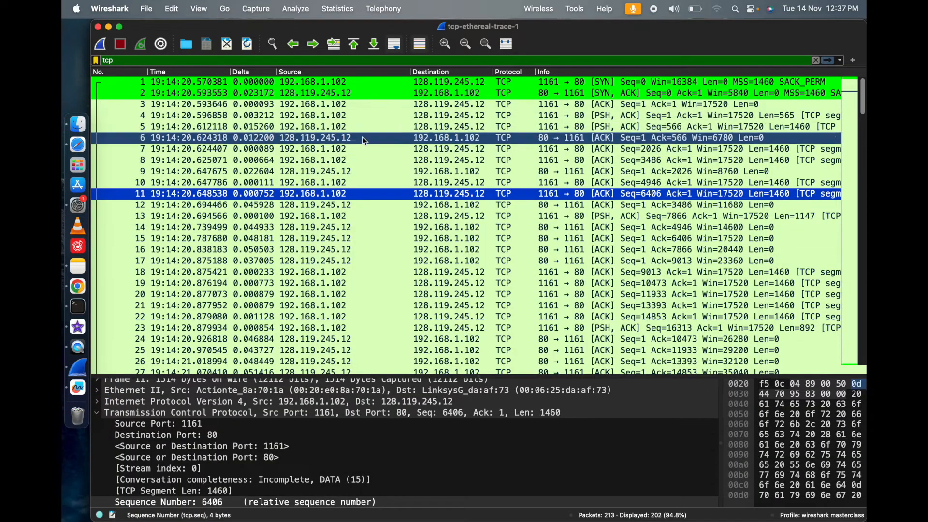
Select packets 4 and 5 alternately to compare the lengths of the first TCP segments
{"action": "left_click", "coordinate": [667, 119]}
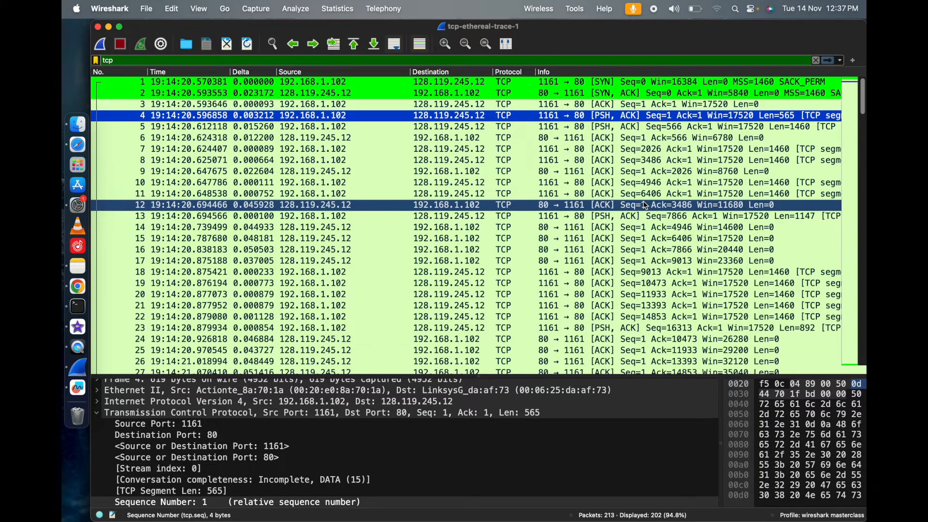
{"action": "left_click", "coordinate": [645, 127]}
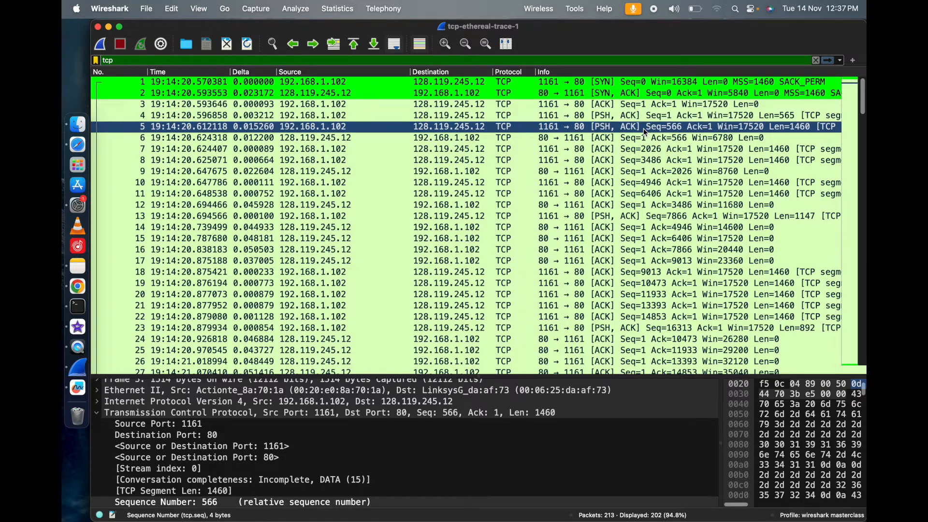
{"action": "left_click", "coordinate": [645, 120]}
{"action": "left_click", "coordinate": [644, 131]}
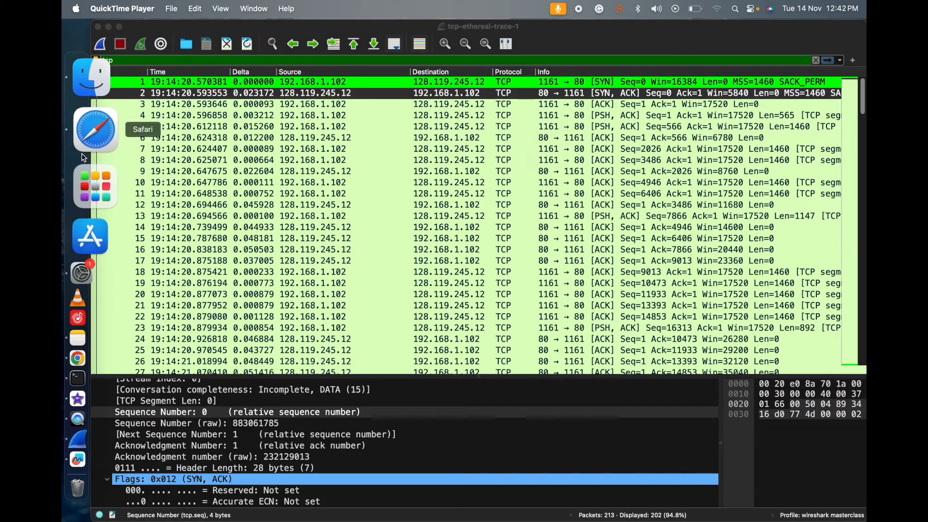
Read question 9 in Safari, then return to Wireshark and scan the packet list for the receiver's advertised window sizes
{"action": "left_click", "coordinate": [86, 153]}
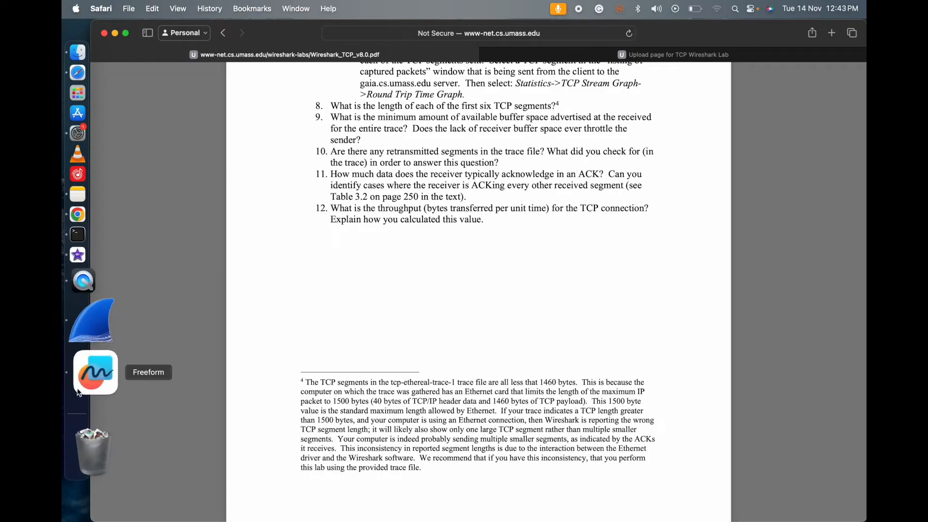
{"action": "left_click", "coordinate": [99, 365]}
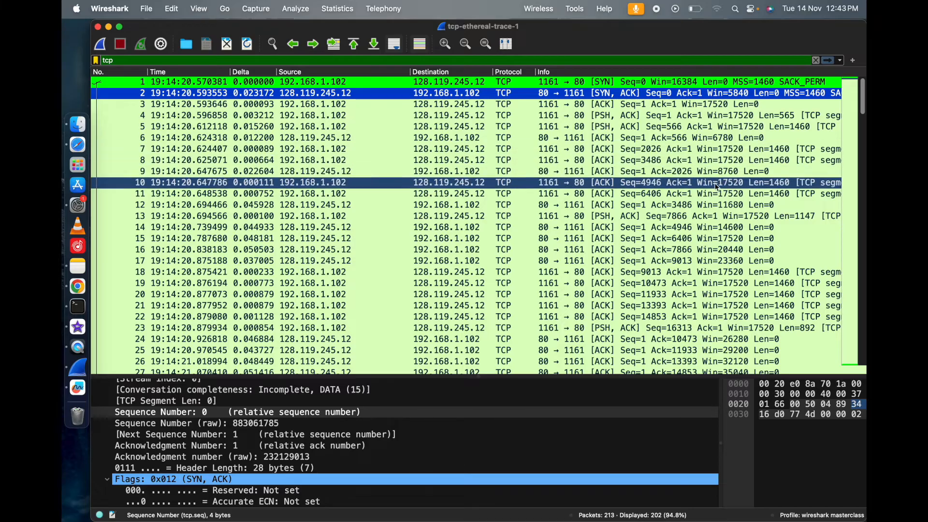
{"action": "scroll", "coordinate": [714, 271], "scroll_direction": "down", "scroll_amount": 3}
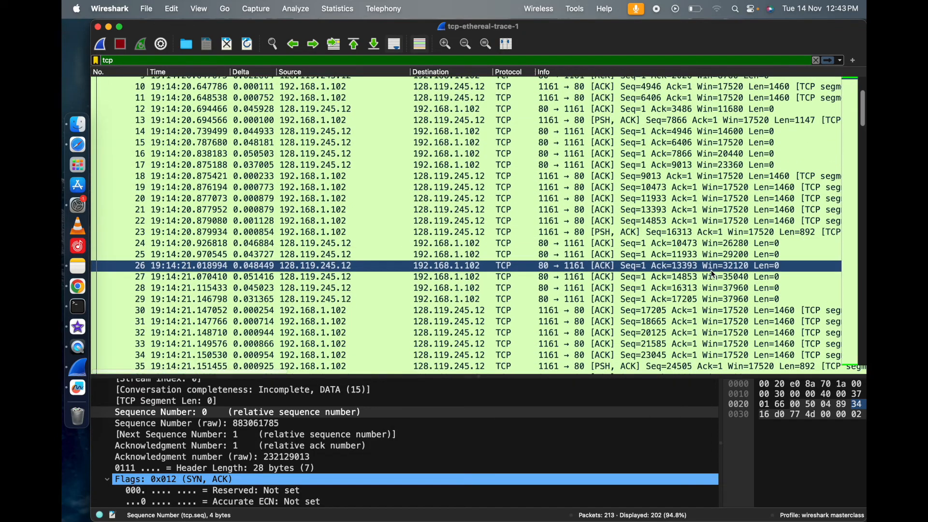
{"action": "scroll", "coordinate": [714, 274], "scroll_direction": "down", "scroll_amount": 4}
{"action": "scroll", "coordinate": [714, 275], "scroll_direction": "down", "scroll_amount": 7}
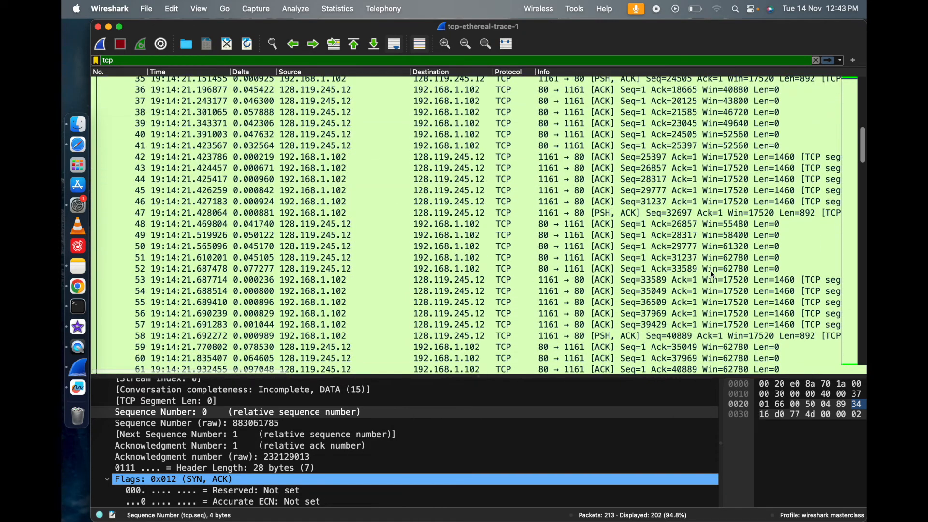
{"action": "scroll", "coordinate": [714, 275], "scroll_direction": "down", "scroll_amount": 3}
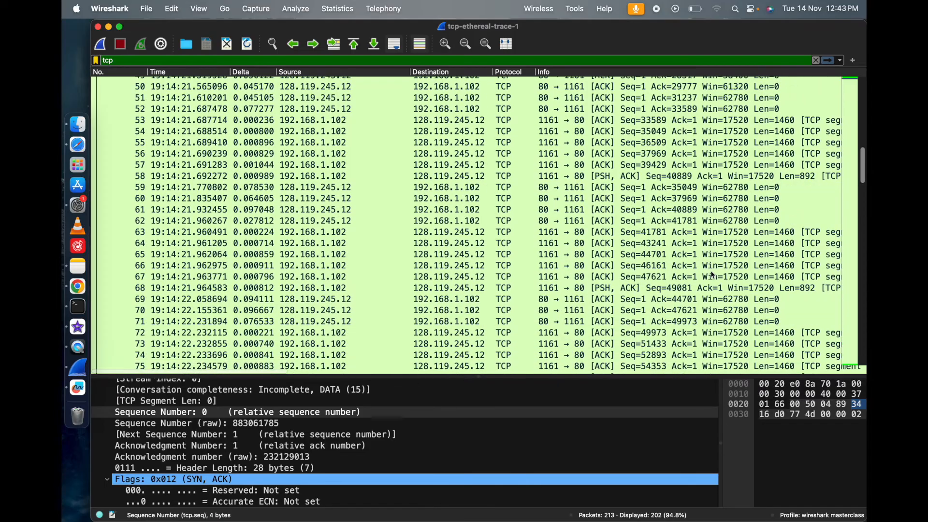
{"action": "scroll", "coordinate": [713, 275], "scroll_direction": "down", "scroll_amount": 1}
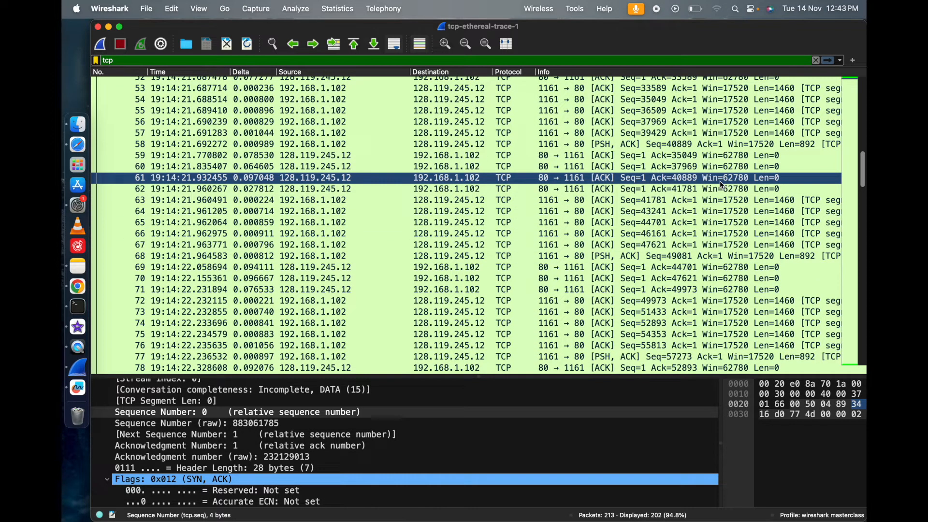
{"action": "scroll", "coordinate": [730, 183], "scroll_direction": "up", "scroll_amount": 10}
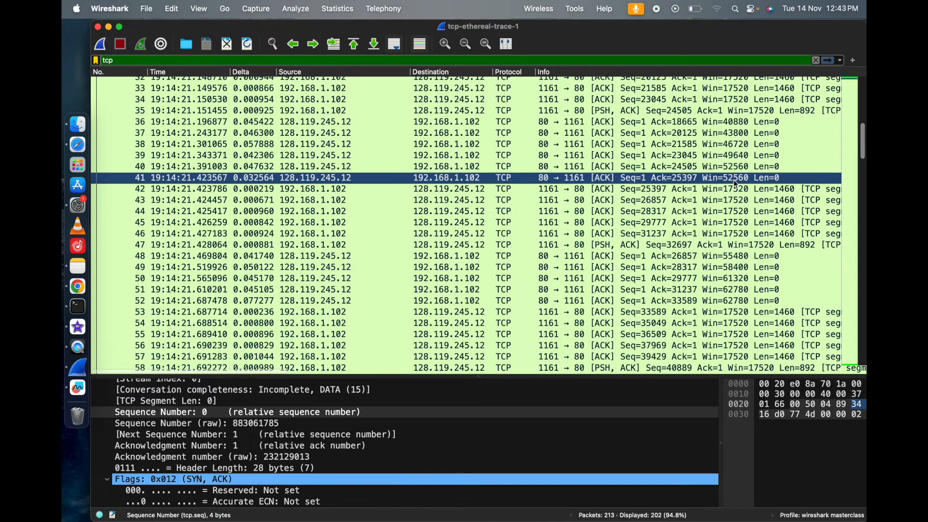
{"action": "scroll", "coordinate": [736, 184], "scroll_direction": "up", "scroll_amount": 5}
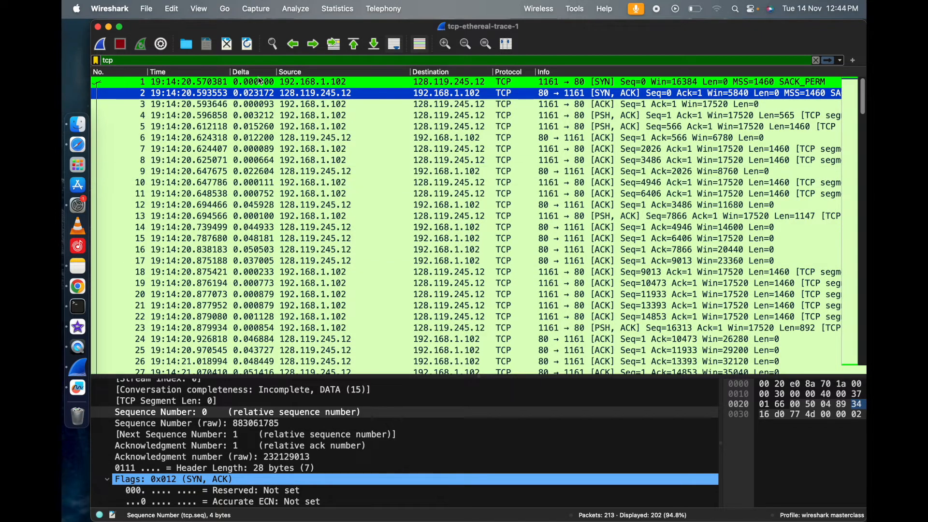
Read question 10 in Safari, then plot Wireshark's Time Sequence (Stevens) graph in the direction from 192.168.1.102:1161 to 128.119.245.12:80
{"action": "left_click", "coordinate": [91, 142]}
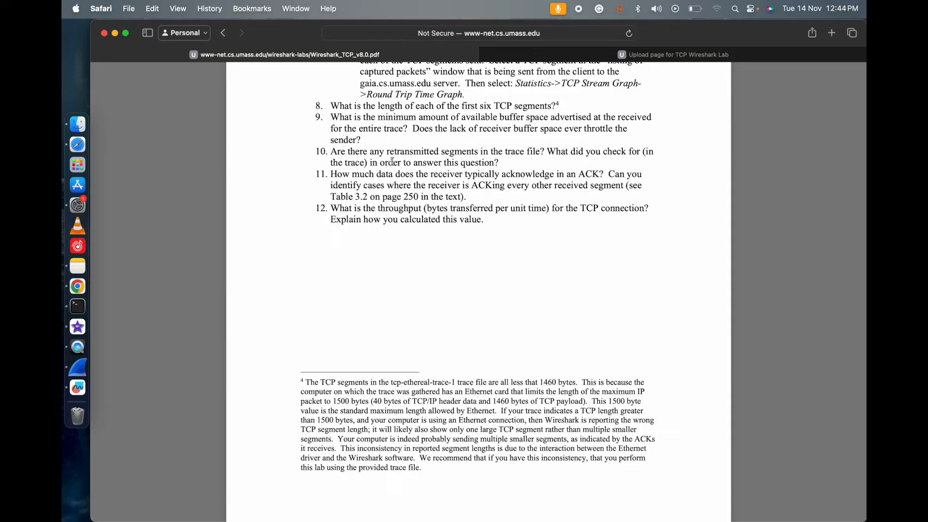
{"action": "left_click", "coordinate": [107, 368]}
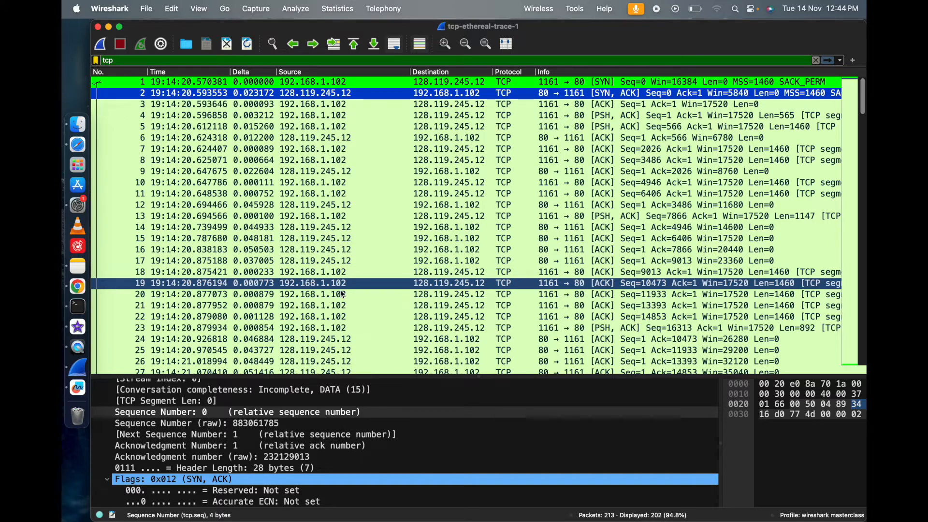
{"action": "left_click", "coordinate": [337, 8]}
{"action": "mouse_move", "coordinate": [368, 340]}
{"action": "mouse_move", "coordinate": [417, 304]}
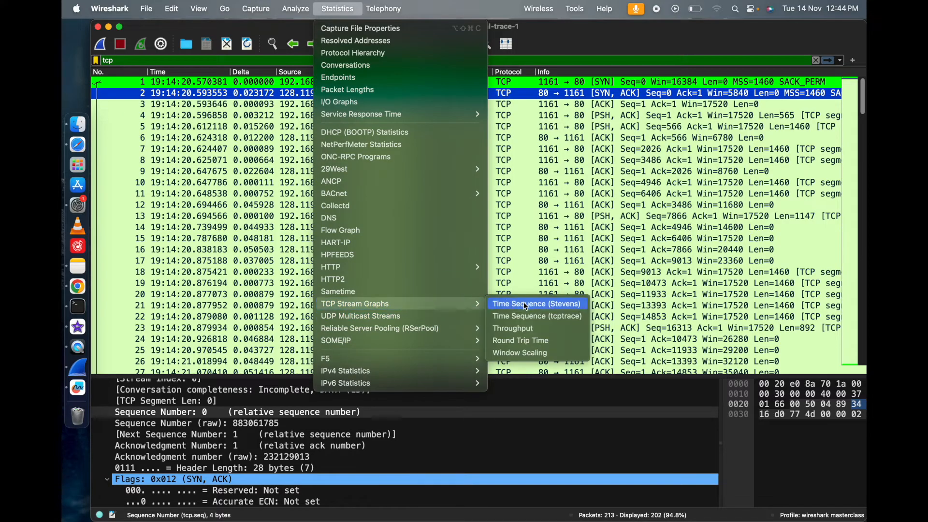
{"action": "left_click", "coordinate": [526, 304]}
{"action": "left_click", "coordinate": [703, 400]}
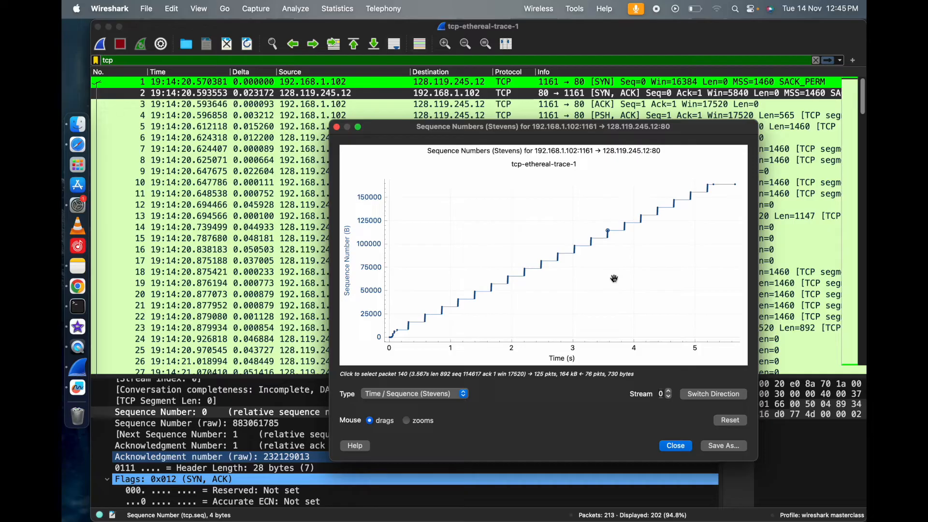
Read question 11 in Safari, then return to Wireshark and close the Sequence Numbers (Stevens) graph
{"action": "left_click", "coordinate": [92, 154]}
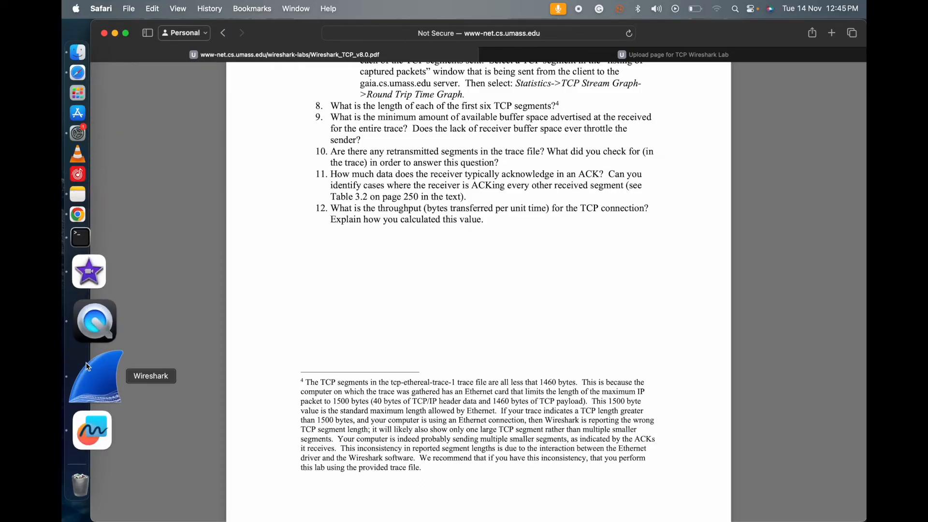
{"action": "left_click", "coordinate": [88, 367]}
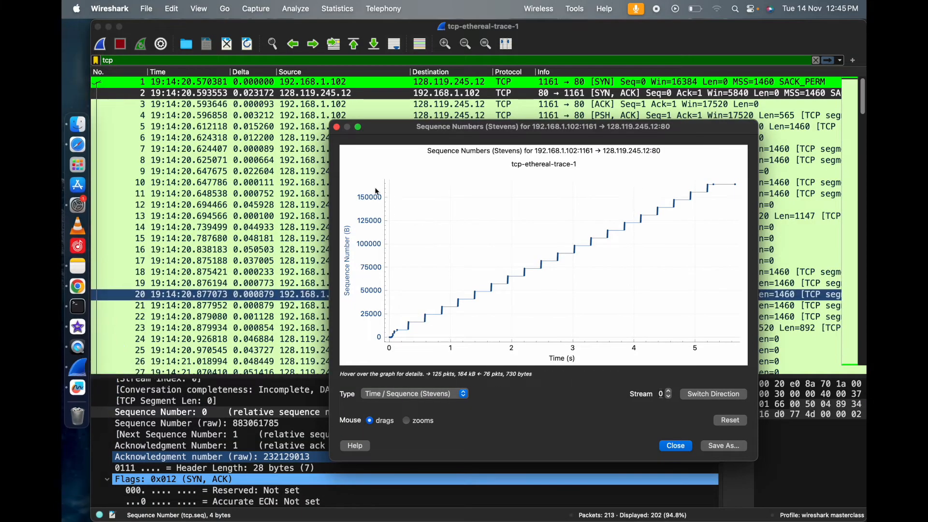
{"action": "left_click", "coordinate": [336, 127]}
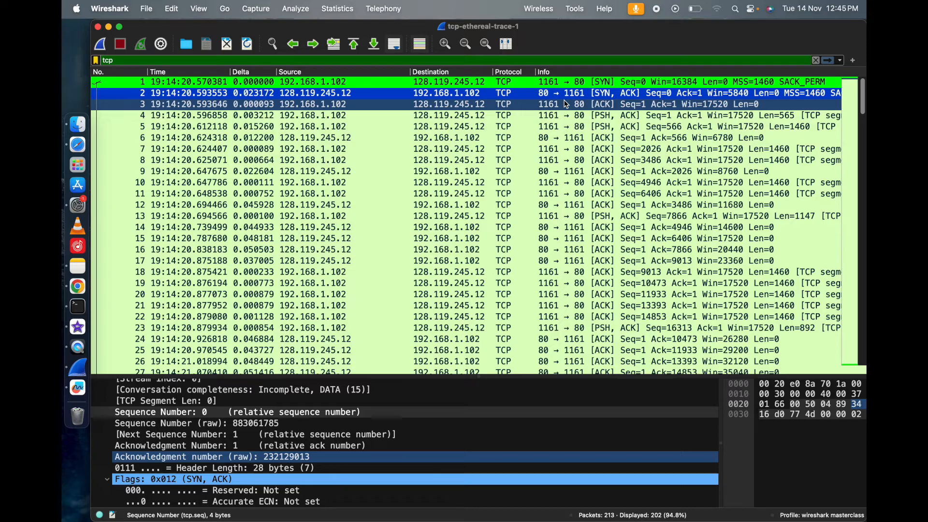
Select packet 6 and examine the acknowledgment number, segment length and flags in its TCP details
{"action": "left_click", "coordinate": [558, 137]}
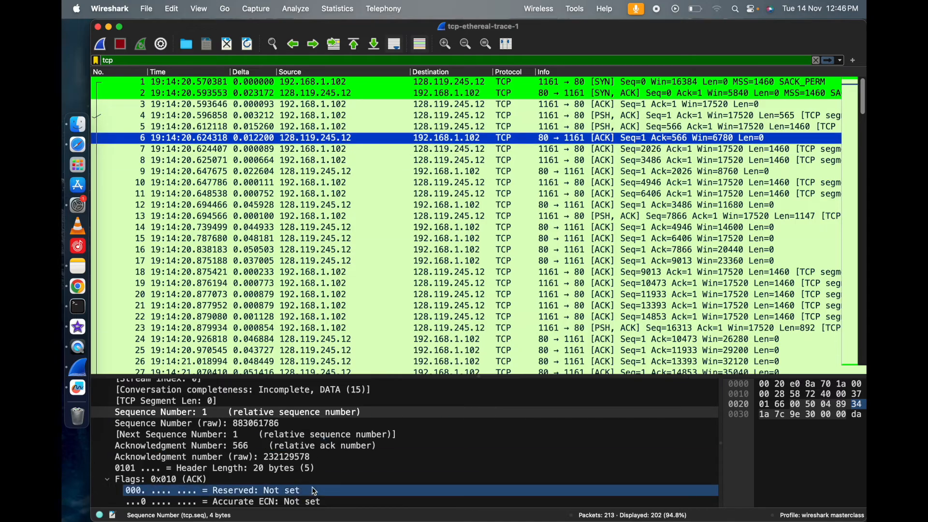
{"action": "scroll", "coordinate": [321, 470], "scroll_direction": "up", "scroll_amount": 3}
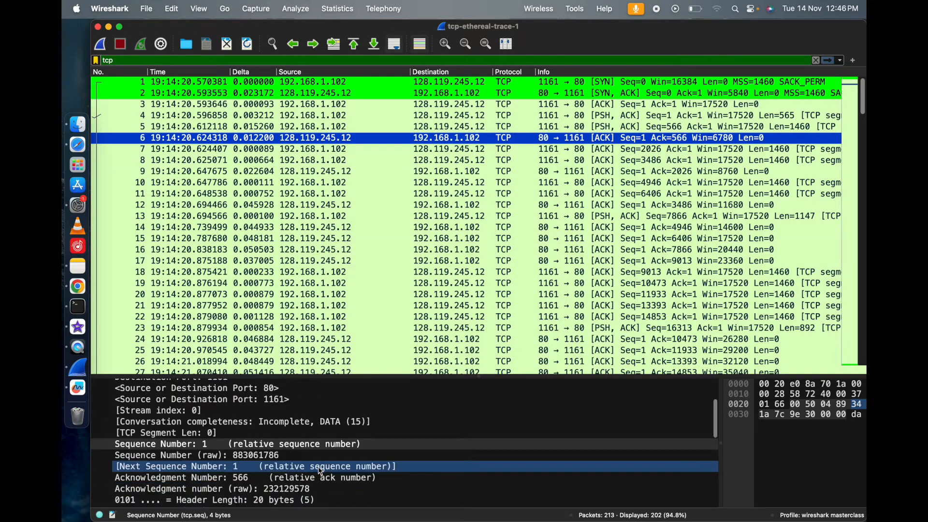
{"action": "scroll", "coordinate": [322, 471], "scroll_direction": "up", "scroll_amount": 2}
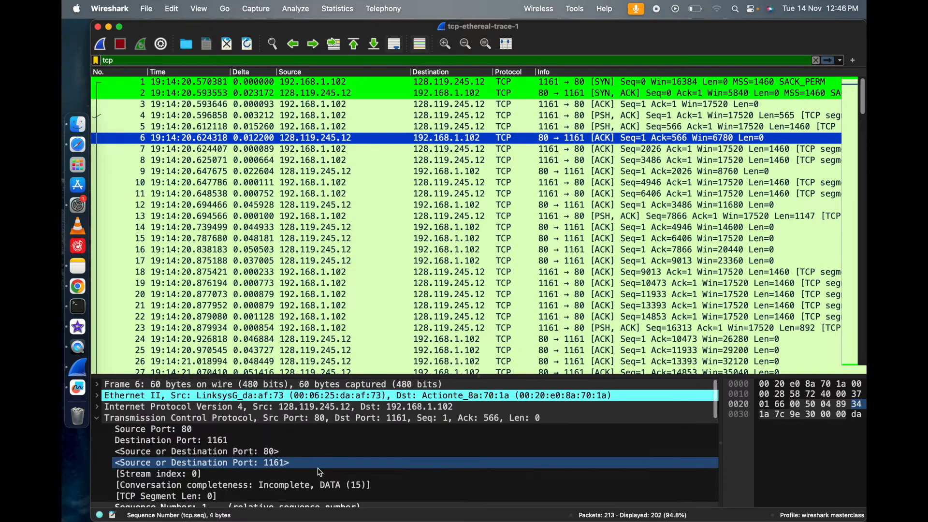
{"action": "scroll", "coordinate": [305, 437], "scroll_direction": "down", "scroll_amount": 3}
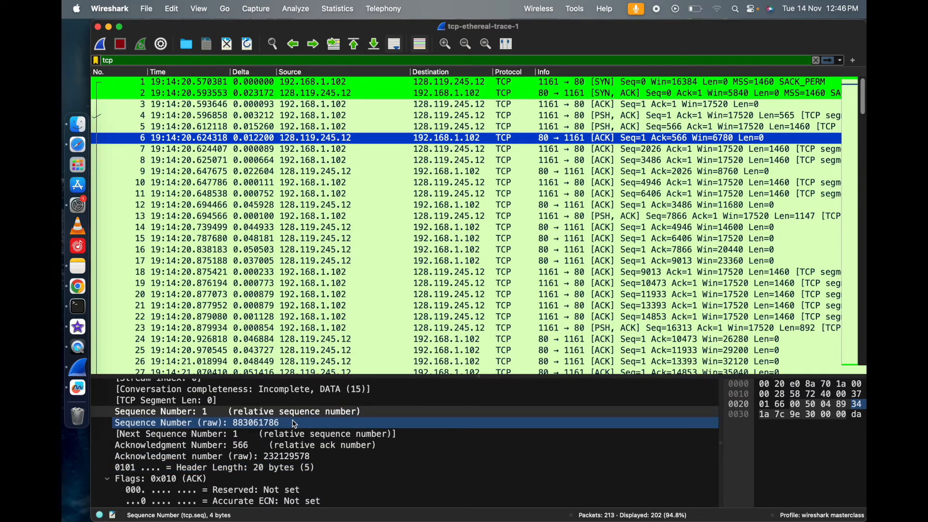
{"action": "scroll", "coordinate": [292, 426], "scroll_direction": "up", "scroll_amount": 3}
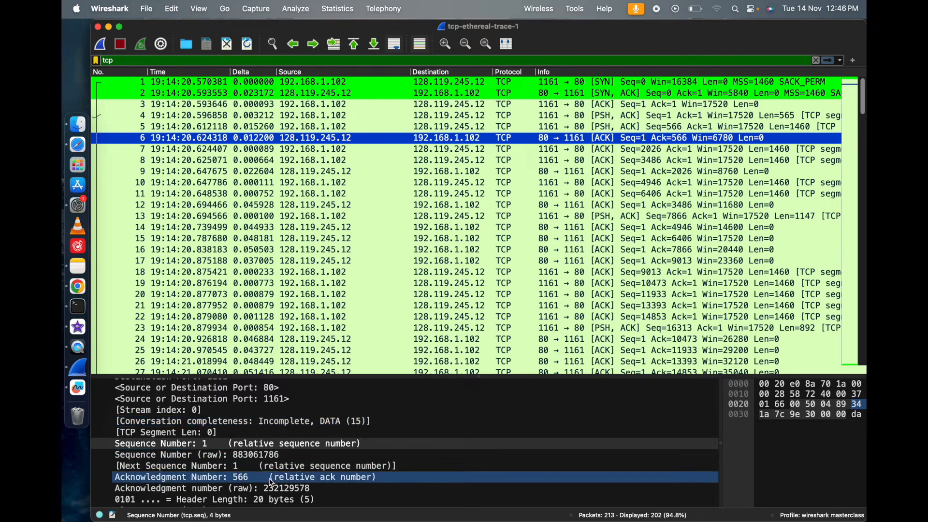
{"action": "scroll", "coordinate": [275, 471], "scroll_direction": "down", "scroll_amount": 3}
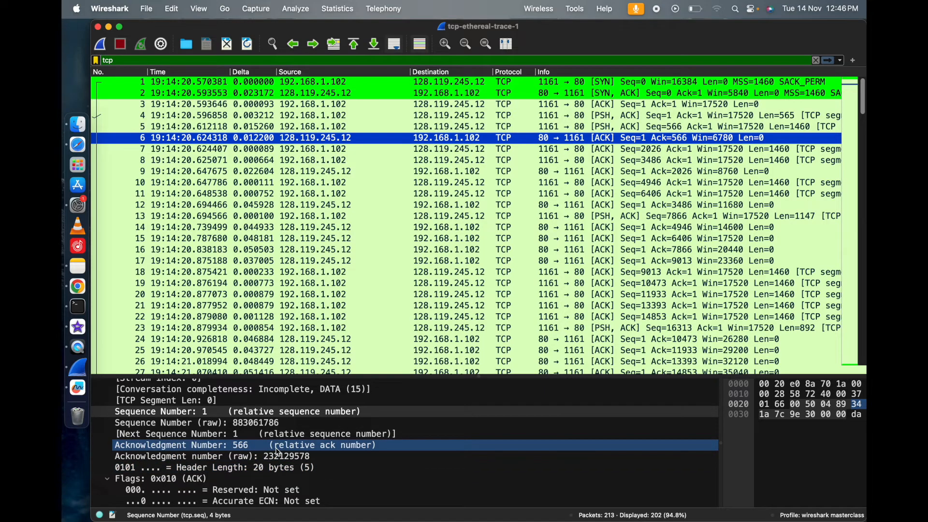
{"action": "scroll", "coordinate": [278, 452], "scroll_direction": "down", "scroll_amount": 5}
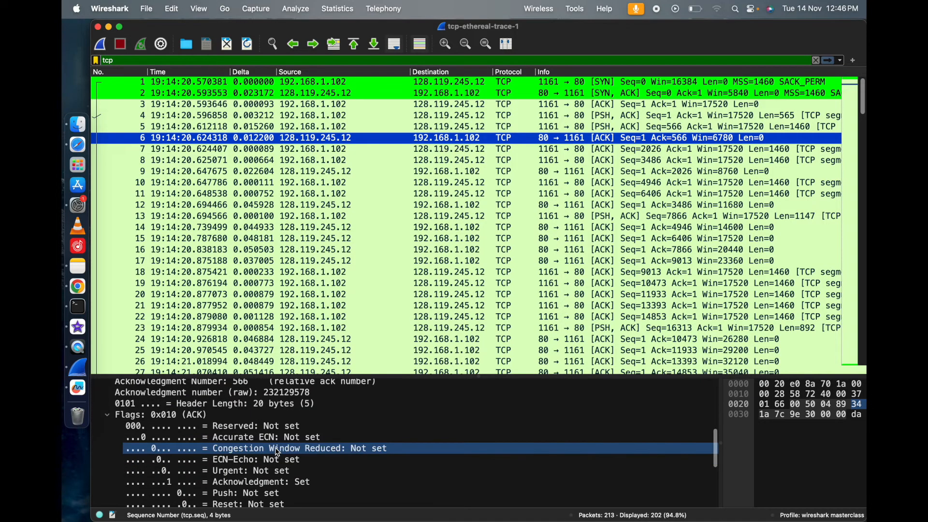
{"action": "scroll", "coordinate": [278, 452], "scroll_direction": "up", "scroll_amount": 5}
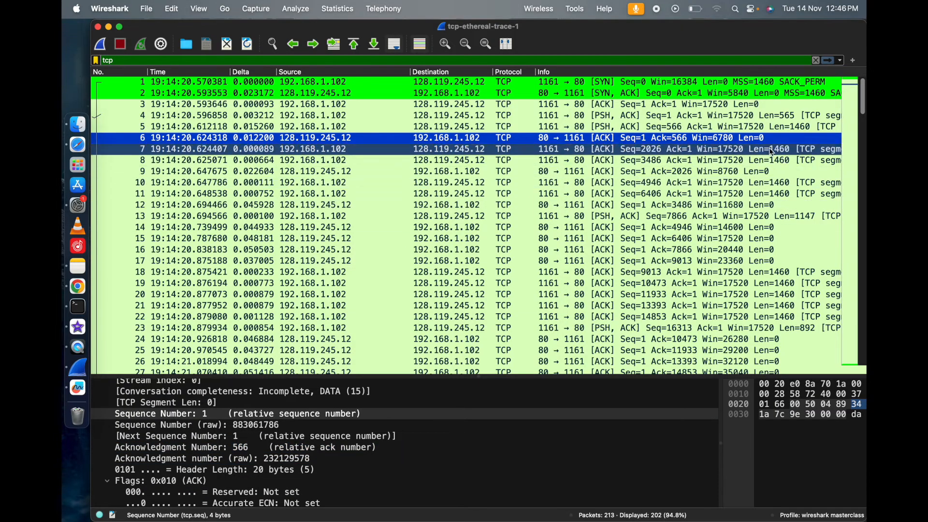
Select packet 9 and examine the acknowledgment number and flags in its TCP details
{"action": "left_click", "coordinate": [725, 175]}
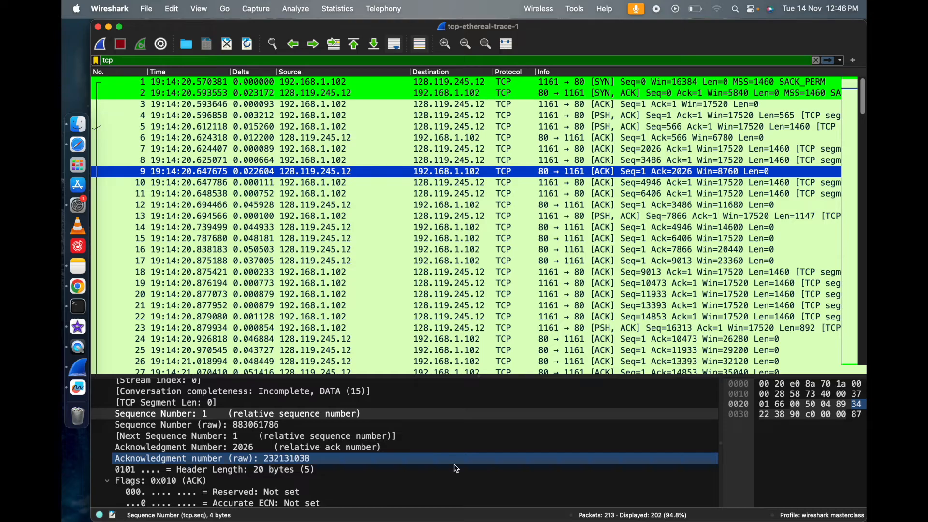
{"action": "scroll", "coordinate": [457, 469], "scroll_direction": "up", "scroll_amount": 2}
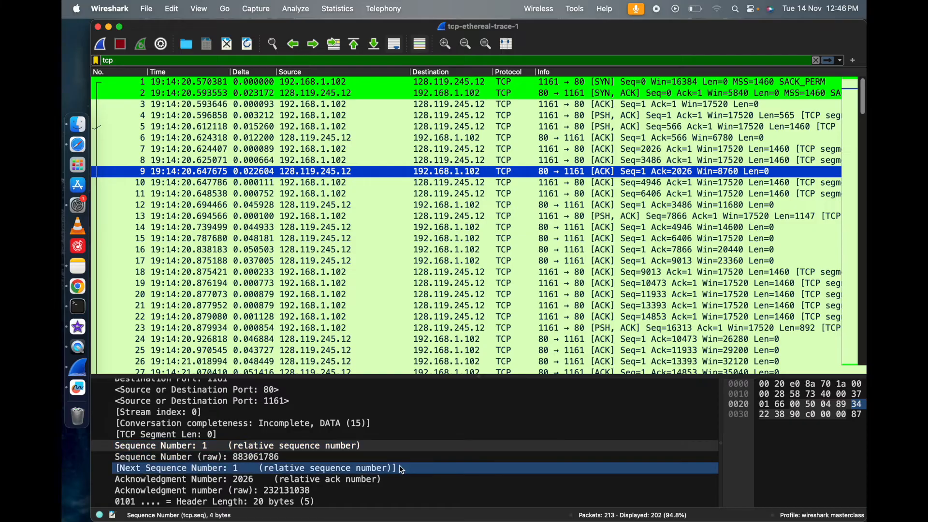
{"action": "scroll", "coordinate": [403, 469], "scroll_direction": "up", "scroll_amount": 2}
{"action": "scroll", "coordinate": [402, 469], "scroll_direction": "down", "scroll_amount": 5}
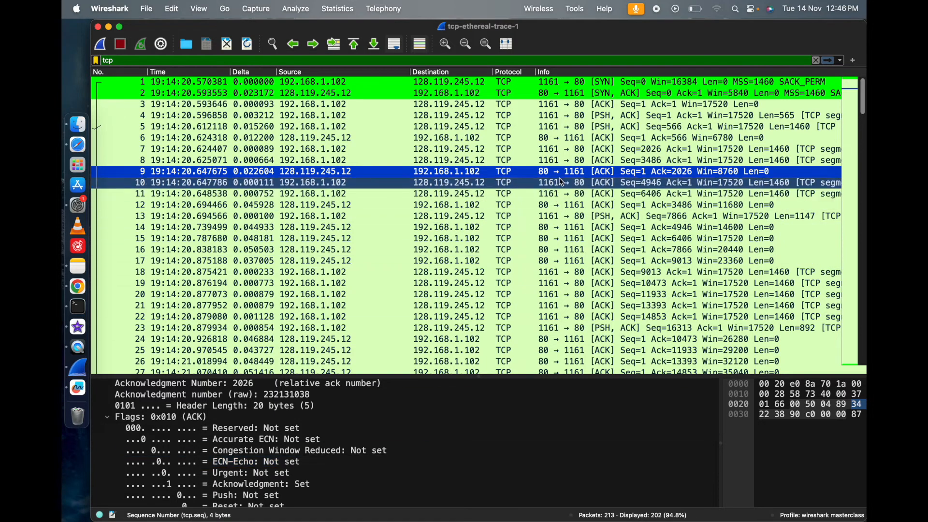
Select packet 8 and examine its TCP details from the sequence number down to the window, TCP payload and segment data sizes
{"action": "left_click", "coordinate": [570, 164]}
{"action": "left_click", "coordinate": [417, 484]}
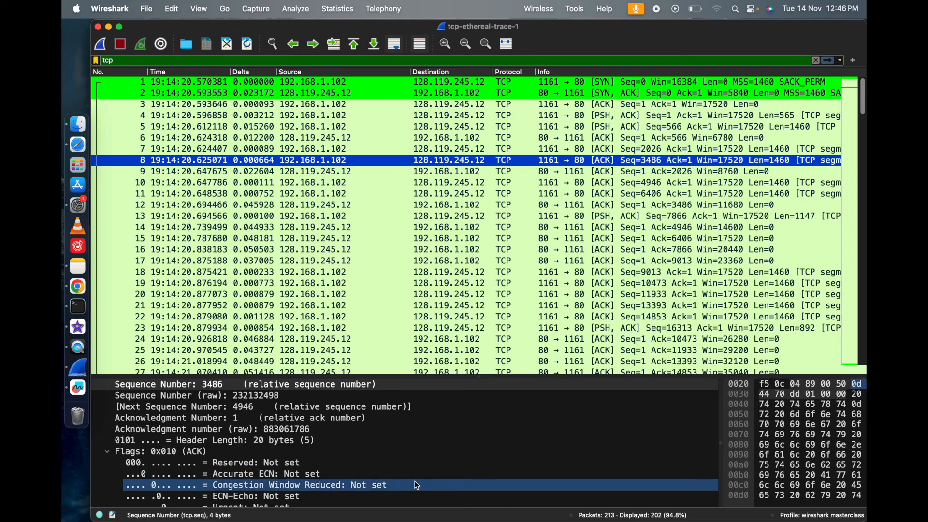
{"action": "key", "text": "Down"}
{"action": "key", "text": "Down"}
{"action": "key", "text": "Down"}
{"action": "key", "text": "Down"}
{"action": "key", "text": "Down"}
{"action": "key", "text": "Down"}
{"action": "key", "text": "Down"}
{"action": "key", "text": "Down"}
{"action": "key", "text": "Down"}
{"action": "key", "text": "Down"}
{"action": "key", "text": "Down"}
{"action": "scroll", "coordinate": [416, 486], "scroll_direction": "down", "scroll_amount": 1}
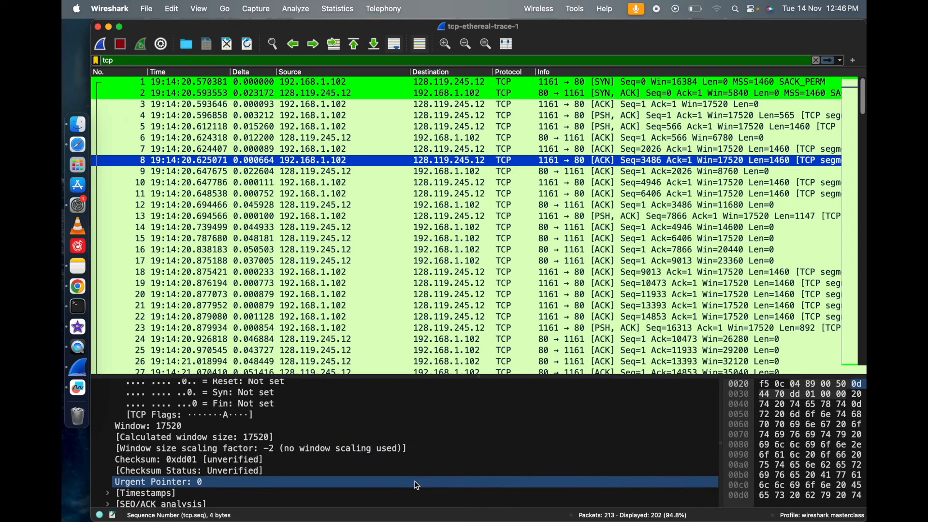
{"action": "scroll", "coordinate": [417, 487], "scroll_direction": "up", "scroll_amount": 5}
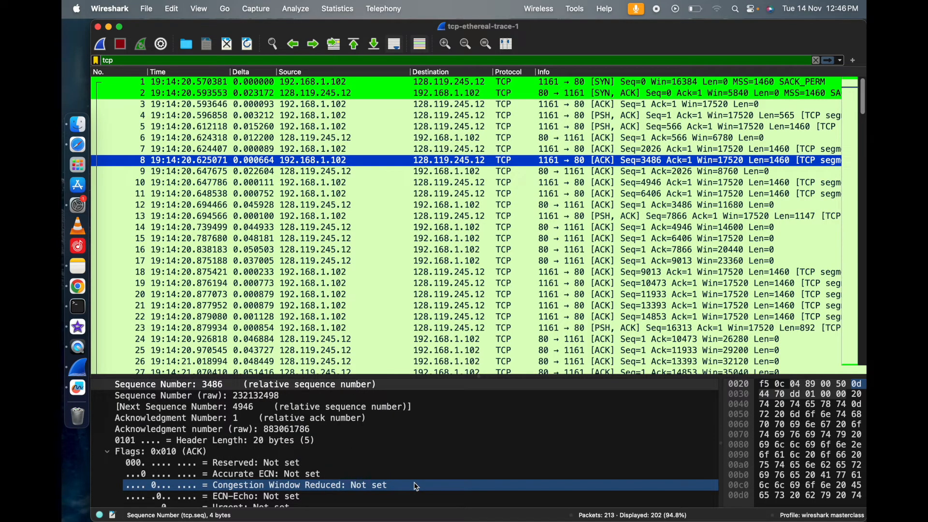
{"action": "scroll", "coordinate": [417, 487], "scroll_direction": "down", "scroll_amount": 5}
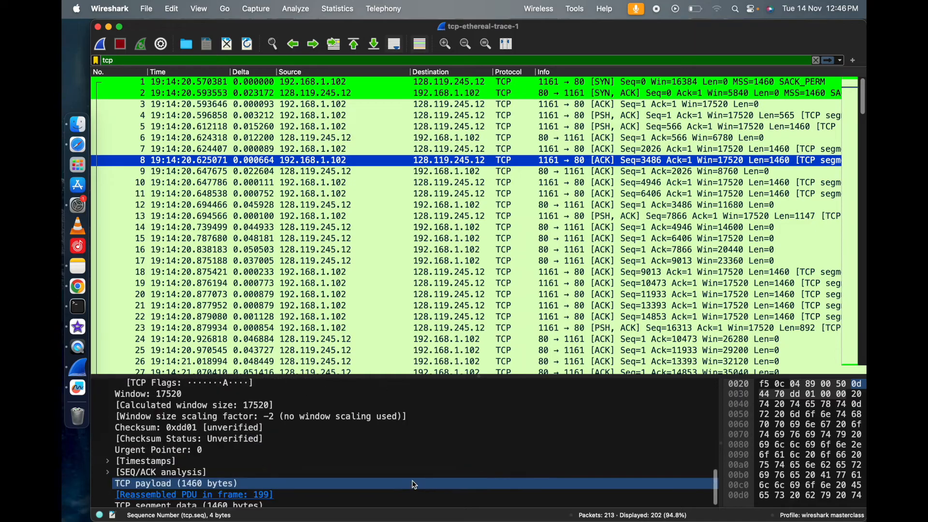
{"action": "scroll", "coordinate": [415, 485], "scroll_direction": "down", "scroll_amount": 1}
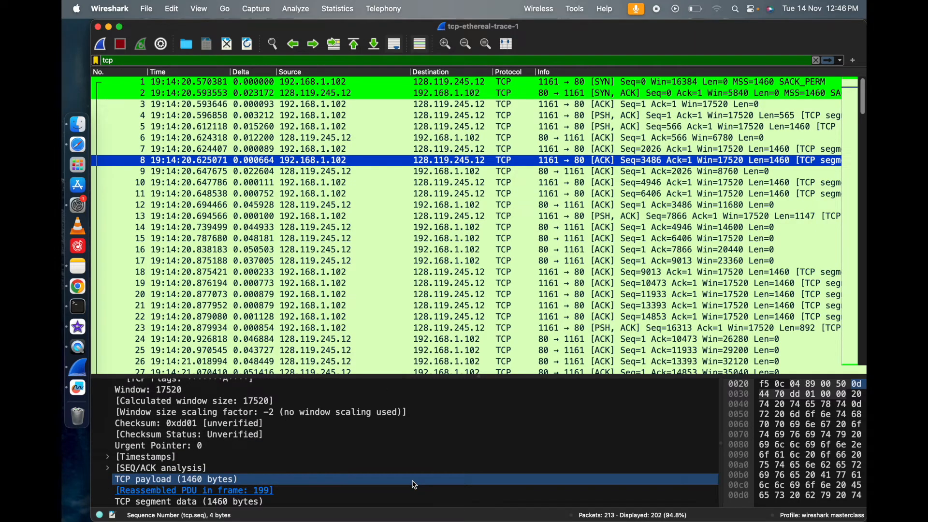
{"action": "left_click", "coordinate": [405, 490]}
{"action": "left_click", "coordinate": [403, 503]}
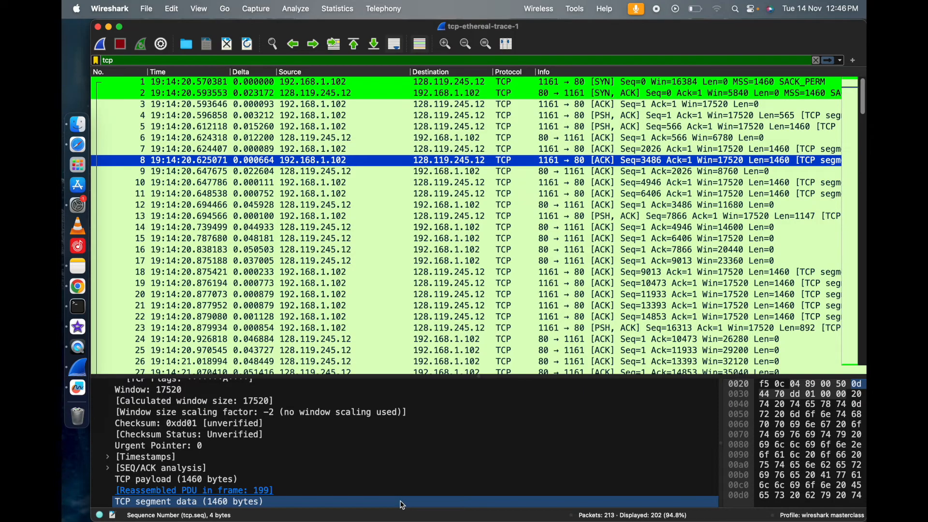
Select packet 6 and then packet 7 to compare the window and payload fields at the end of their TCP details
{"action": "left_click", "coordinate": [649, 140]}
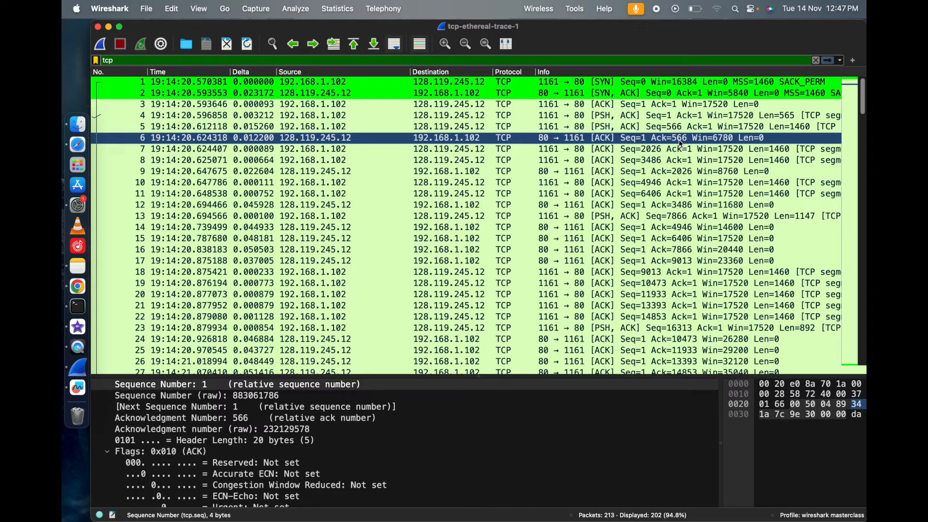
{"action": "scroll", "coordinate": [328, 500], "scroll_direction": "down", "scroll_amount": 5}
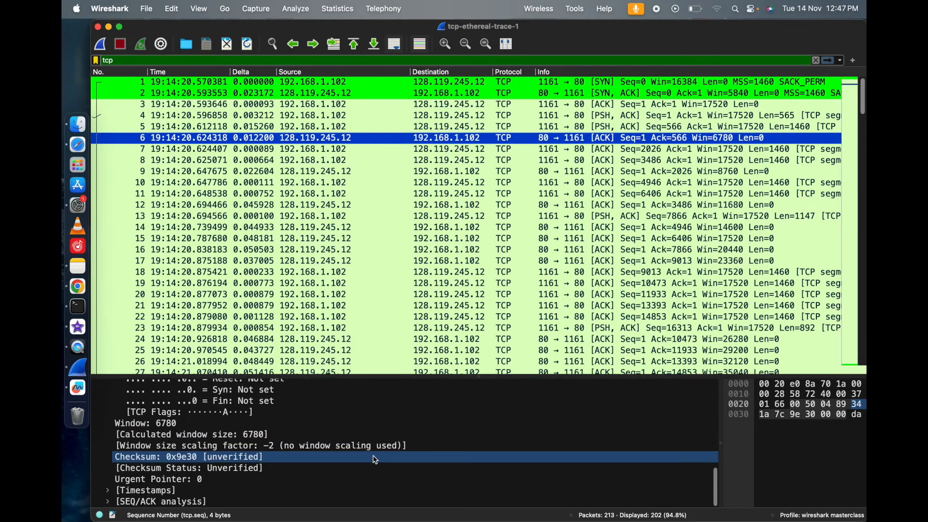
{"action": "left_click", "coordinate": [696, 148]}
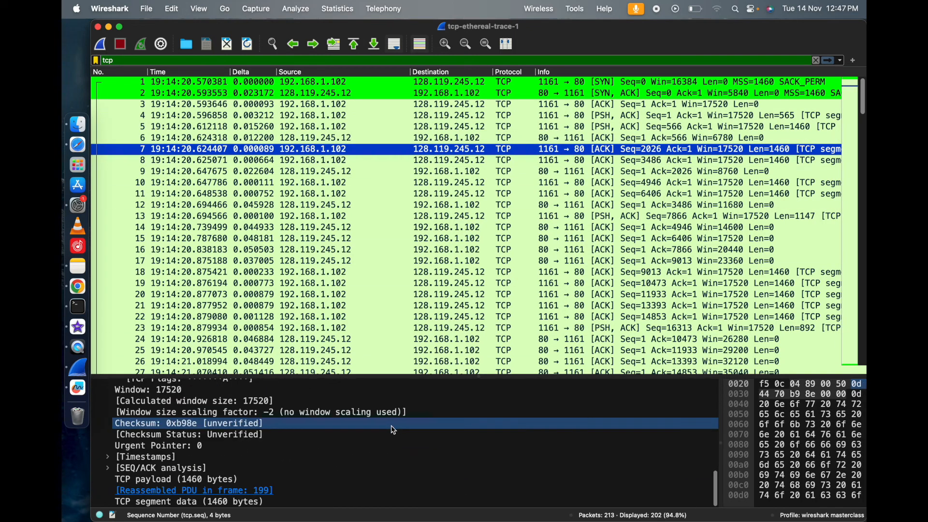
Select packets 4, 9 and 8 in turn to compare the window and payload fields at the end of their TCP details
{"action": "left_click", "coordinate": [714, 115]}
{"action": "scroll", "coordinate": [507, 417], "scroll_direction": "down", "scroll_amount": 5}
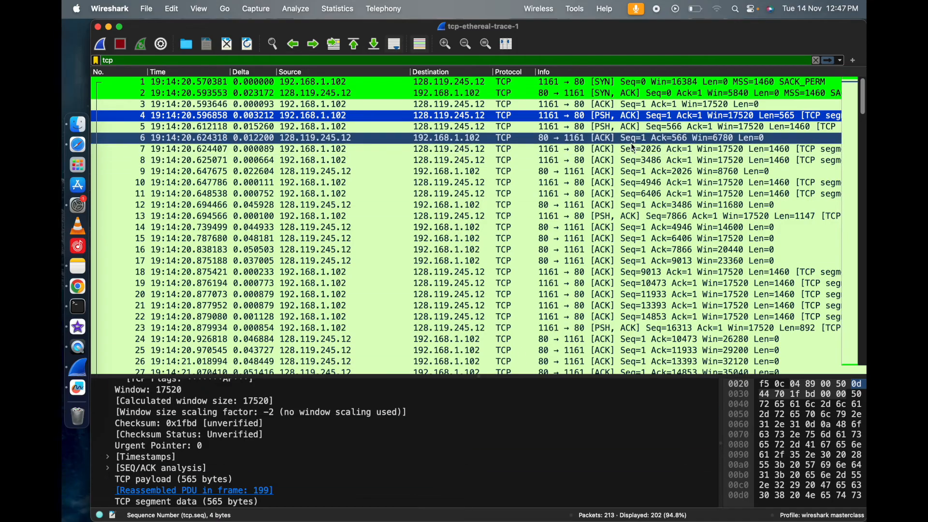
{"action": "left_click", "coordinate": [616, 172]}
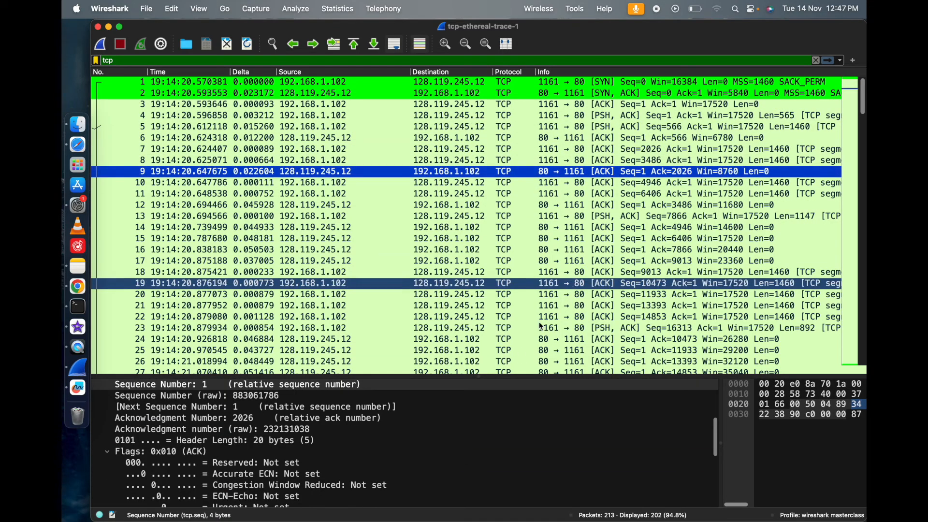
{"action": "scroll", "coordinate": [492, 479], "scroll_direction": "down", "scroll_amount": 5}
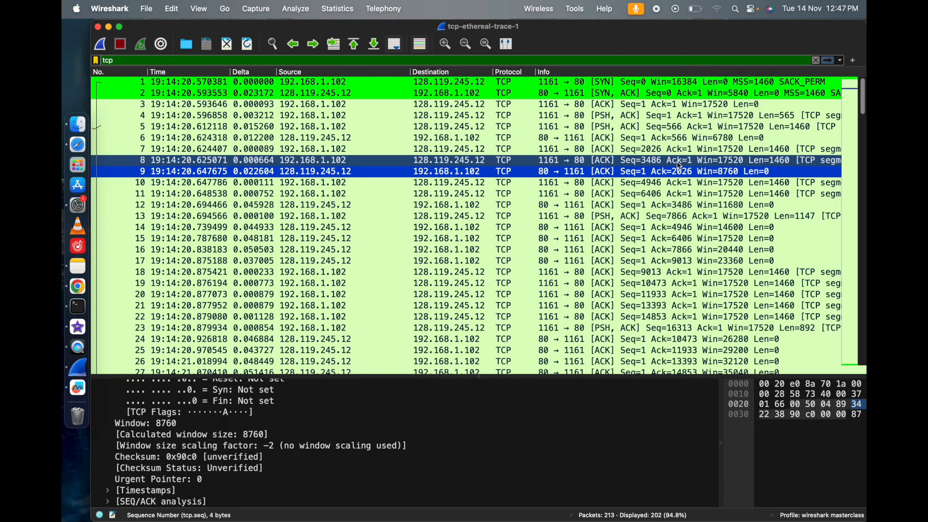
{"action": "key", "text": "Up"}
{"action": "scroll", "coordinate": [475, 495], "scroll_direction": "down", "scroll_amount": 5}
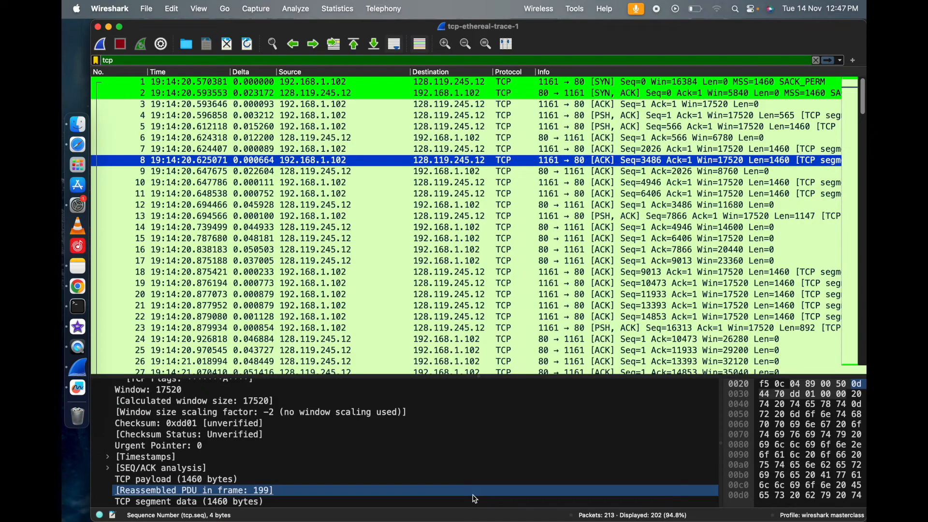
Select packet 10 and then packet 18, and examine packet 18's sequence number, window and TCP payload fields
{"action": "left_click", "coordinate": [602, 183]}
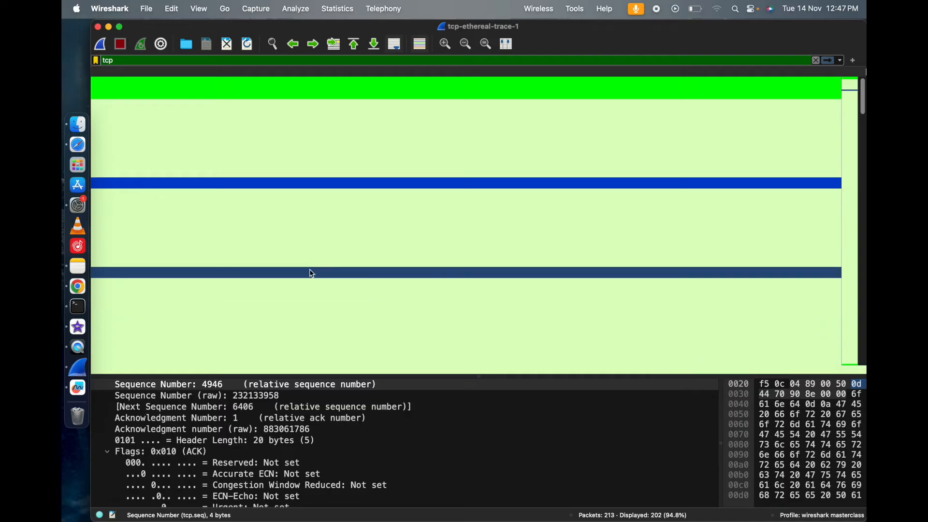
{"action": "left_click", "coordinate": [313, 274]}
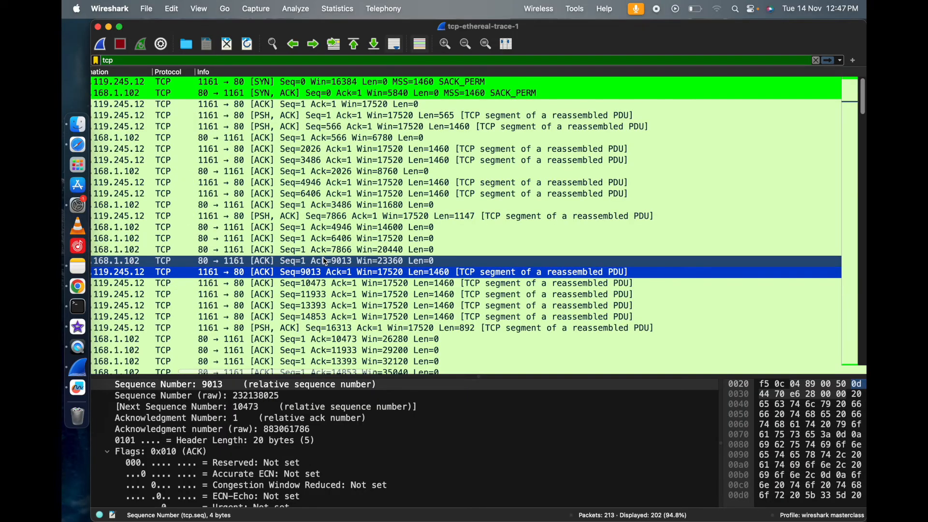
{"action": "scroll", "coordinate": [325, 262], "scroll_direction": "left", "scroll_amount": 10}
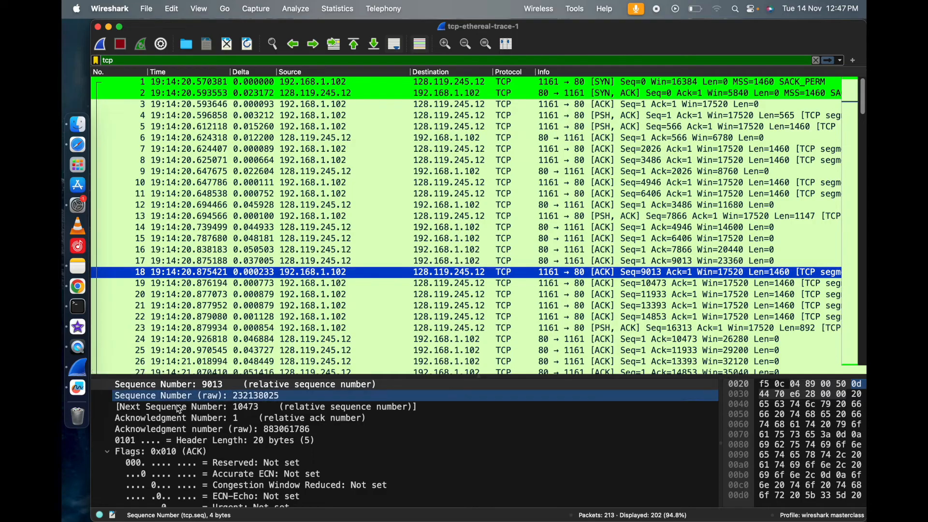
{"action": "scroll", "coordinate": [177, 483], "scroll_direction": "down", "scroll_amount": 5}
{"action": "left_click", "coordinate": [177, 490]}
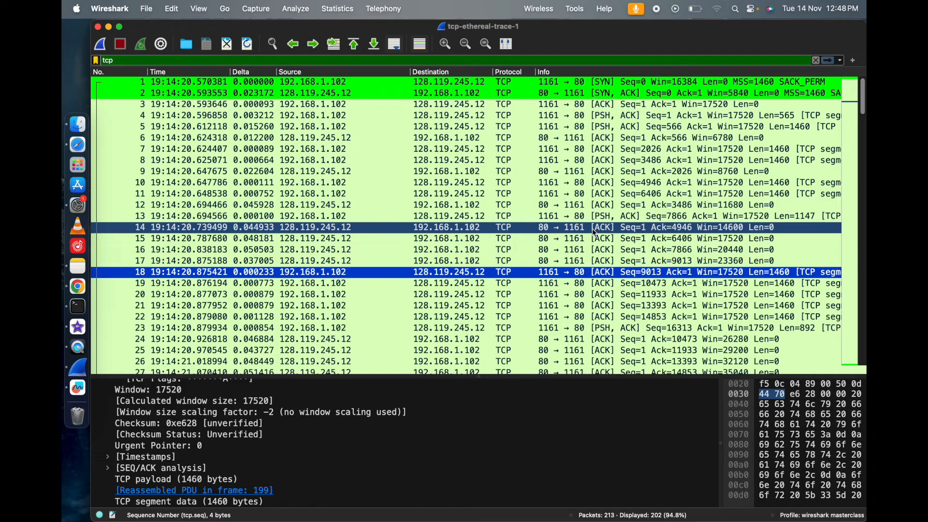
Select packet 80 and then packet 81 to compare the flags, window and payload fields in their TCP details
{"action": "scroll", "coordinate": [528, 291], "scroll_direction": "down", "scroll_amount": 10}
{"action": "scroll", "coordinate": [527, 289], "scroll_direction": "down", "scroll_amount": 20}
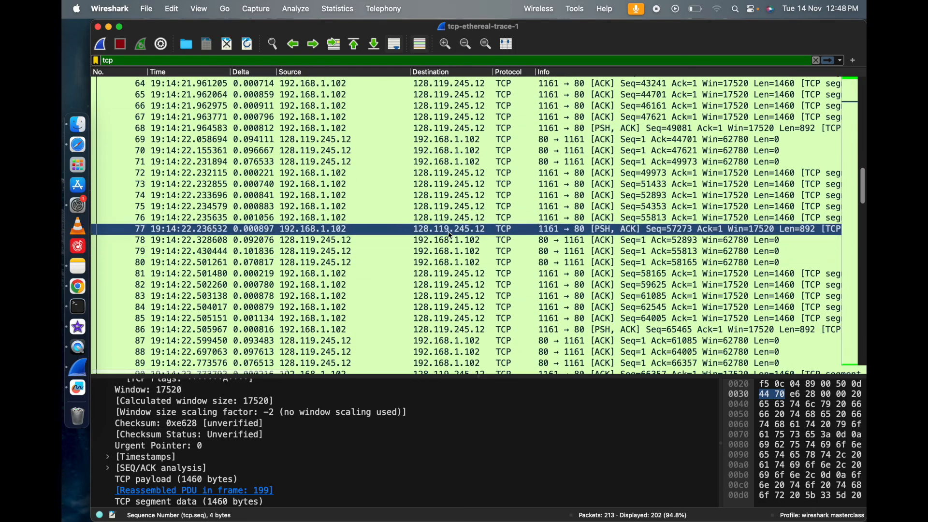
{"action": "left_click", "coordinate": [450, 264]}
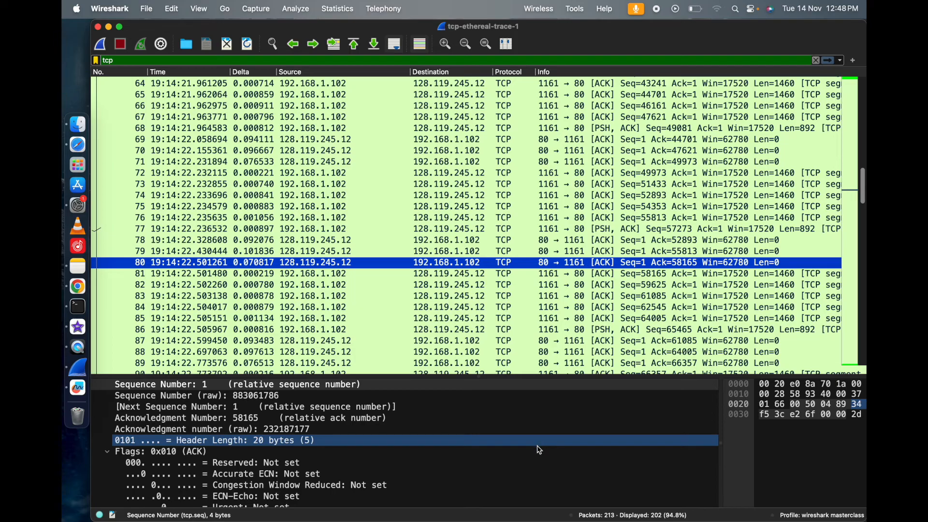
{"action": "scroll", "coordinate": [498, 501], "scroll_direction": "down", "scroll_amount": 5}
{"action": "scroll", "coordinate": [498, 501], "scroll_direction": "up", "scroll_amount": 3}
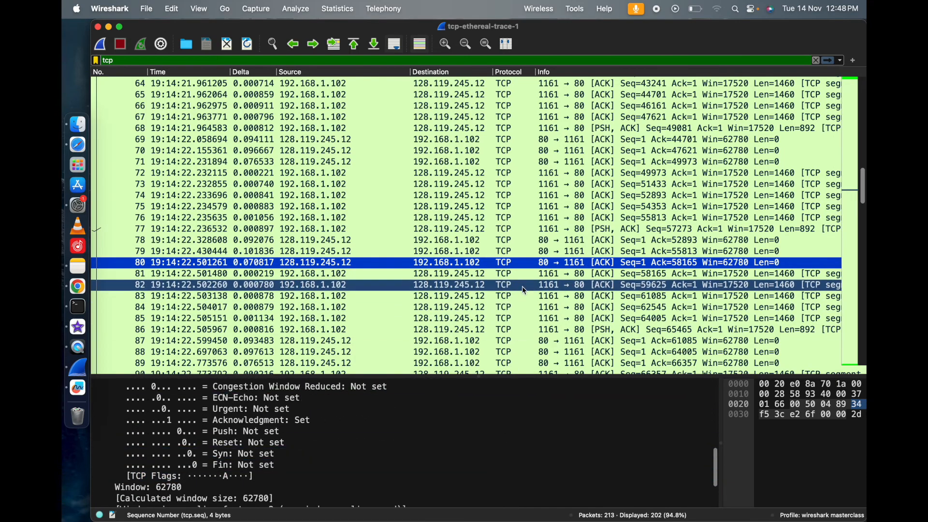
{"action": "left_click", "coordinate": [531, 278]}
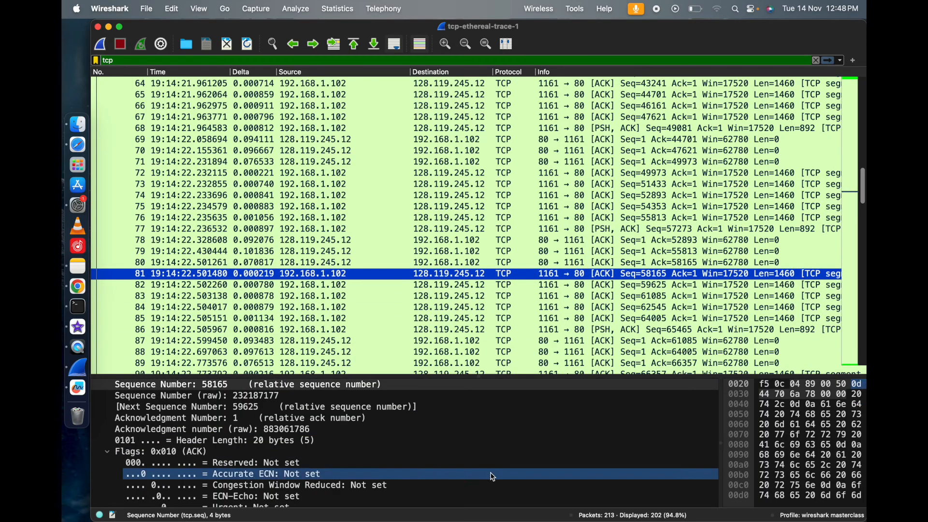
{"action": "scroll", "coordinate": [493, 476], "scroll_direction": "down", "scroll_amount": 5}
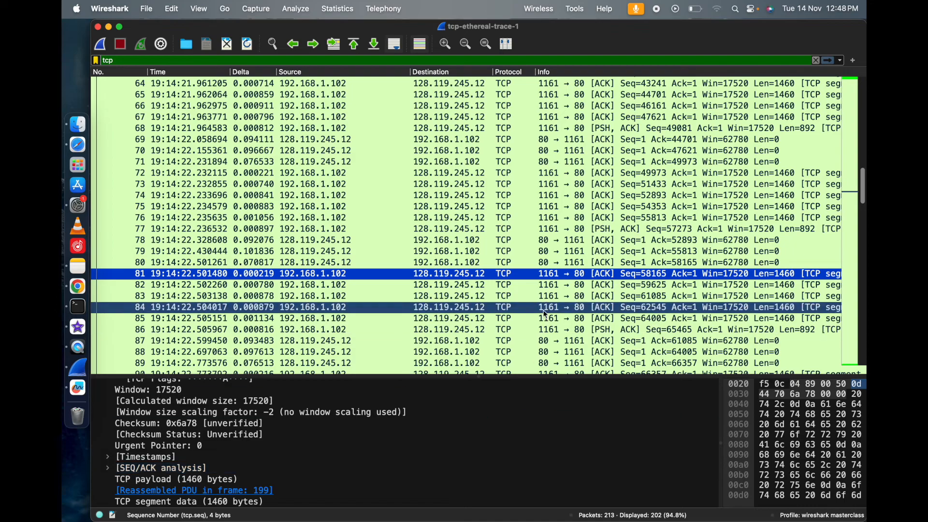
Select packet 80 and examine its TCP details from the source port through the acknowledgment number and flags down to the window size
{"action": "left_click", "coordinate": [557, 267]}
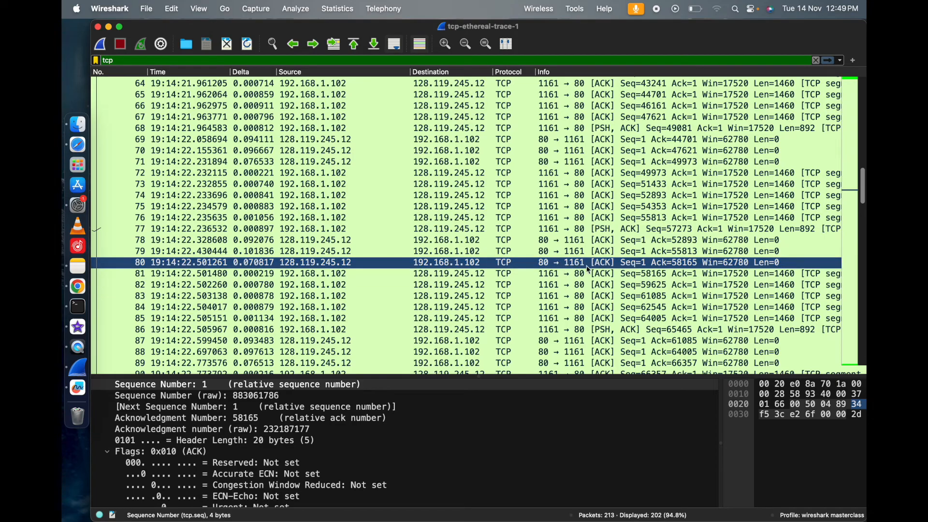
{"action": "scroll", "coordinate": [471, 464], "scroll_direction": "up", "scroll_amount": 5}
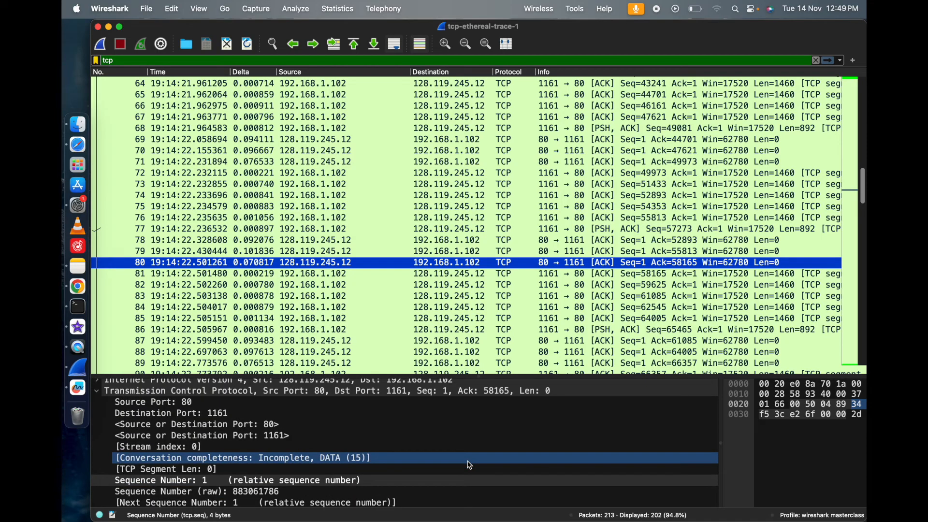
{"action": "scroll", "coordinate": [471, 465], "scroll_direction": "down", "scroll_amount": 6}
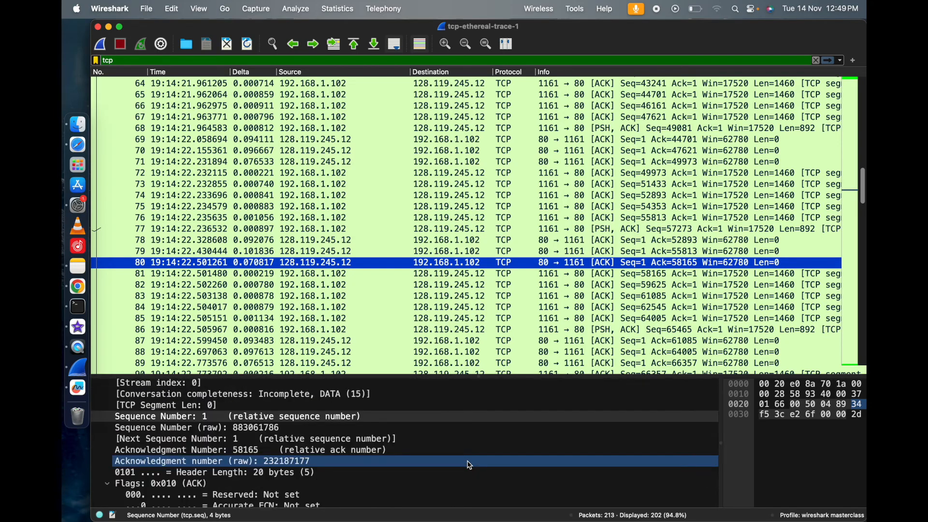
{"action": "scroll", "coordinate": [471, 465], "scroll_direction": "down", "scroll_amount": 3}
{"action": "scroll", "coordinate": [471, 465], "scroll_direction": "down", "scroll_amount": 6}
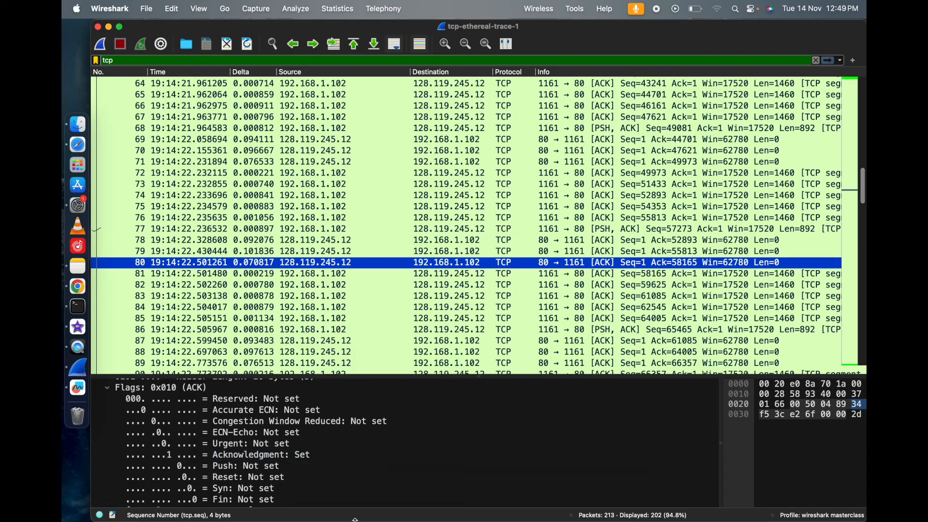
{"action": "scroll", "coordinate": [323, 487], "scroll_direction": "down", "scroll_amount": 3}
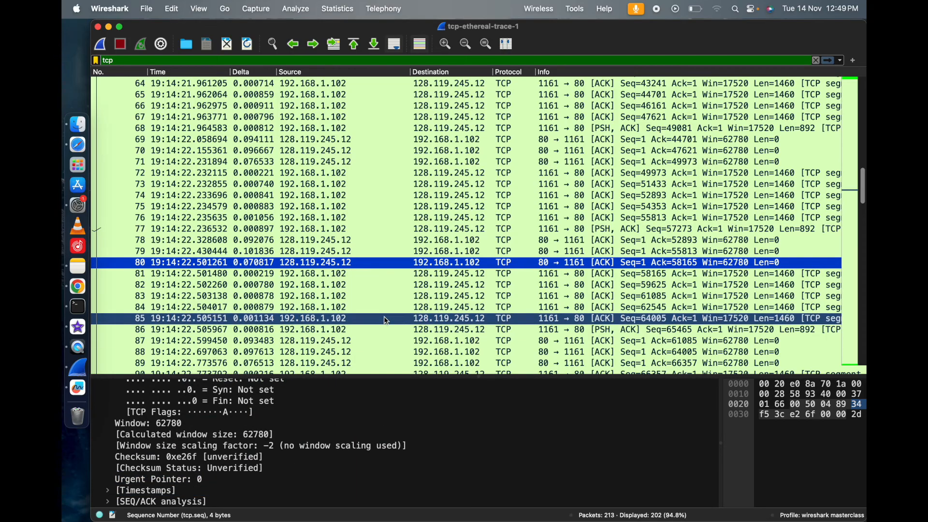
Select packets 81, 82 and 77 in turn to examine the window and TCP payload fields of these client segments
{"action": "left_click", "coordinate": [421, 274]}
{"action": "scroll", "coordinate": [385, 452], "scroll_direction": "down", "scroll_amount": 10}
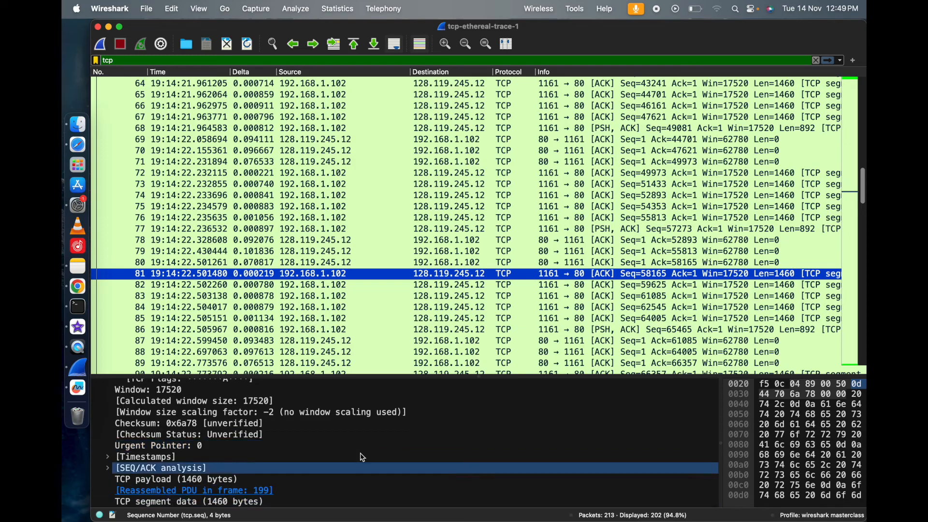
{"action": "left_click", "coordinate": [397, 286]}
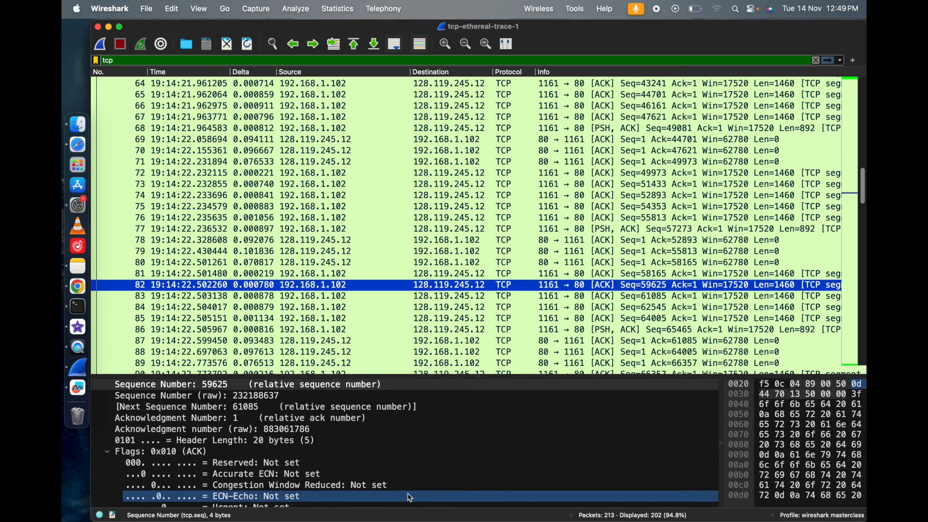
{"action": "scroll", "coordinate": [409, 495], "scroll_direction": "down", "scroll_amount": 6}
{"action": "left_click", "coordinate": [512, 229]}
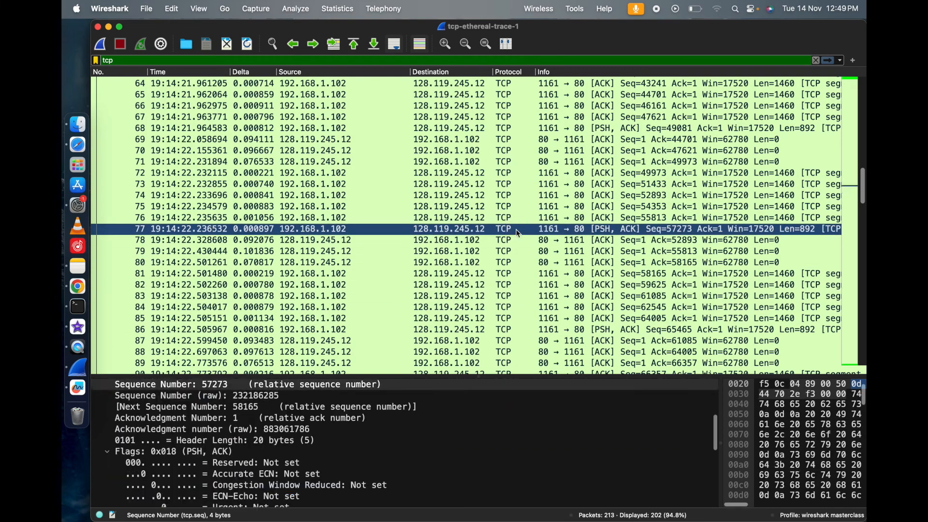
{"action": "scroll", "coordinate": [468, 465], "scroll_direction": "down", "scroll_amount": 6}
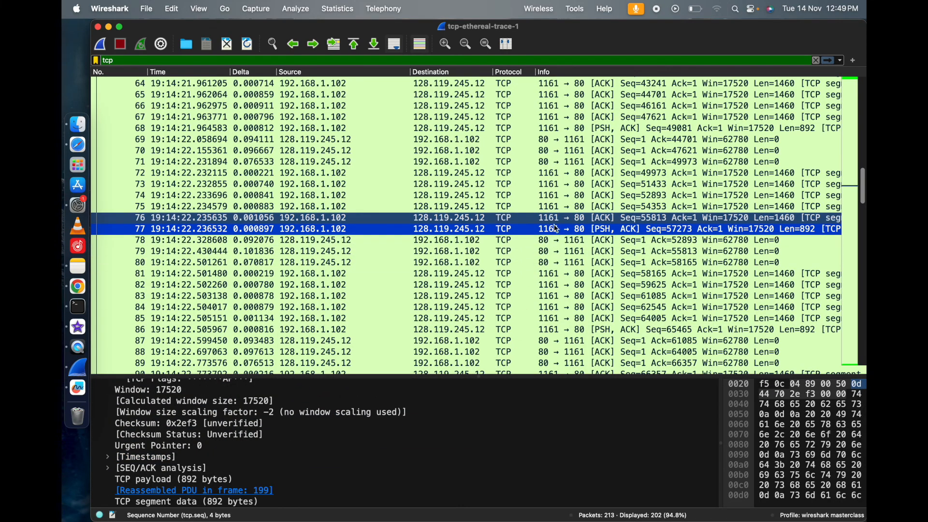
Select packets 78, 79 and 80 in turn to compare the acknowledgment numbers and window sizes of these server ACKs
{"action": "left_click", "coordinate": [542, 240]}
{"action": "scroll", "coordinate": [476, 443], "scroll_direction": "down", "scroll_amount": 5}
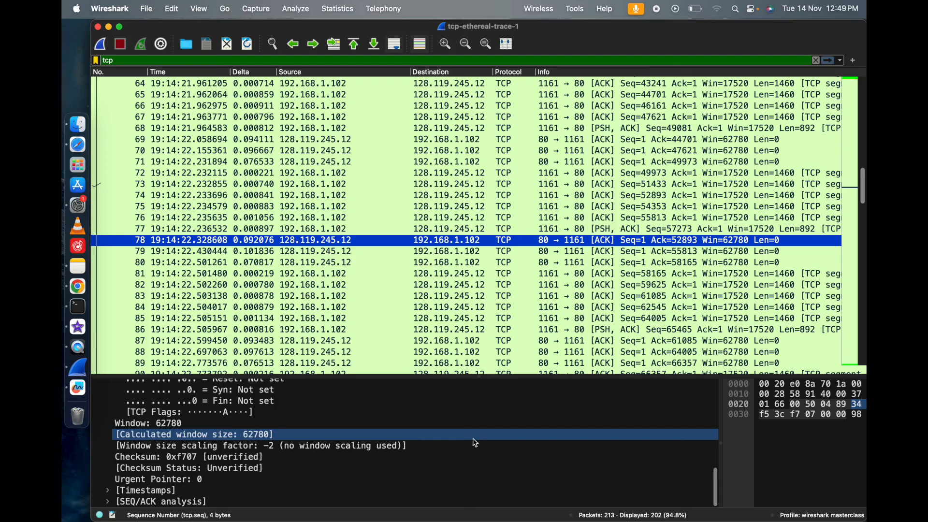
{"action": "left_click", "coordinate": [584, 255]}
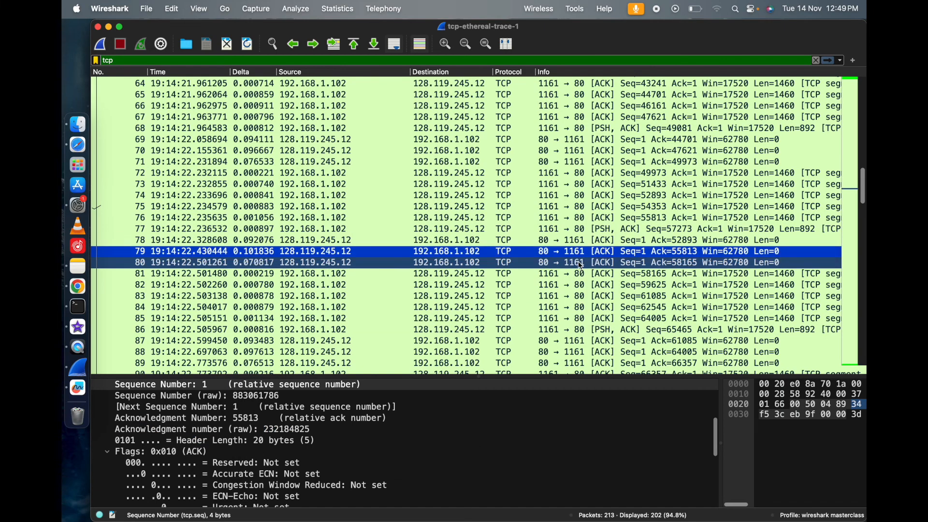
{"action": "left_click", "coordinate": [584, 262]}
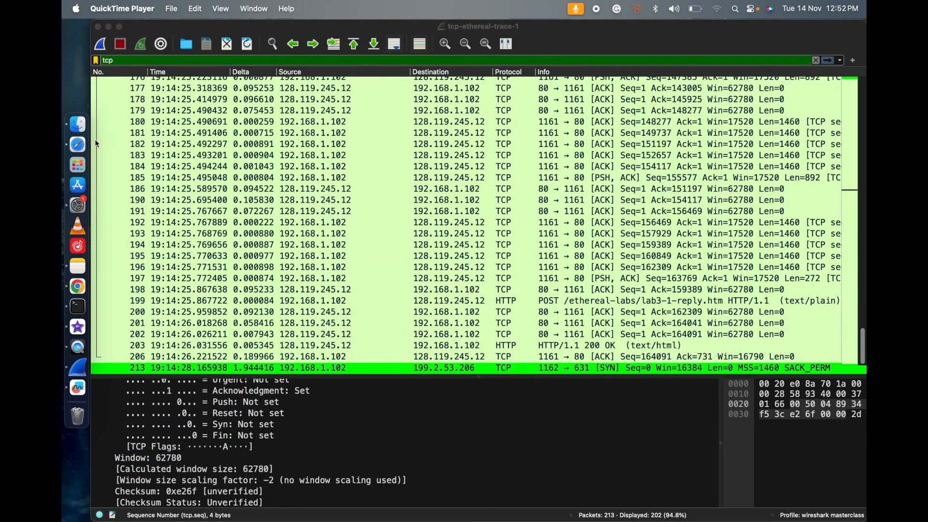
Switch to the Wireshark TCP lab PDF in Safari and review the congestion control section, questions 13 and 14, and the TCP Basics section
{"action": "left_click", "coordinate": [78, 145]}
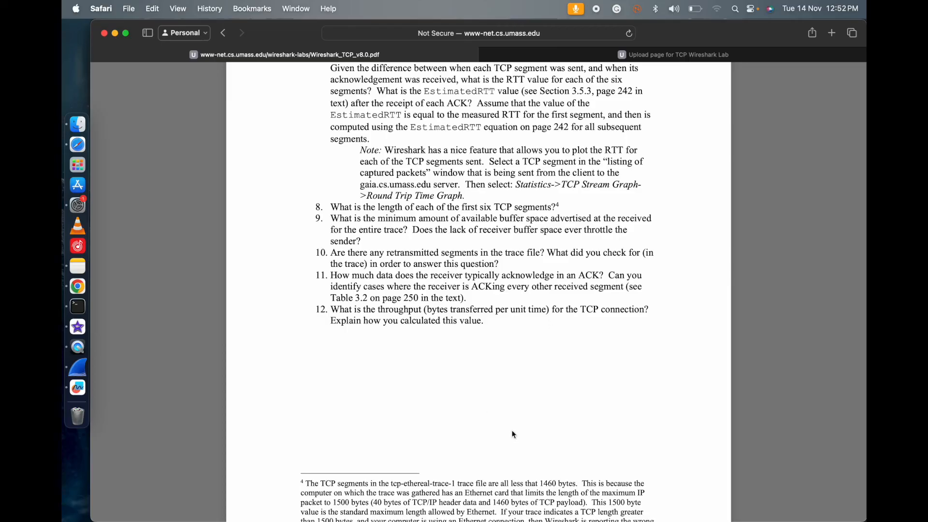
{"action": "scroll", "coordinate": [346, 364], "scroll_direction": "down", "scroll_amount": 1}
{"action": "scroll", "coordinate": [346, 363], "scroll_direction": "down", "scroll_amount": 10}
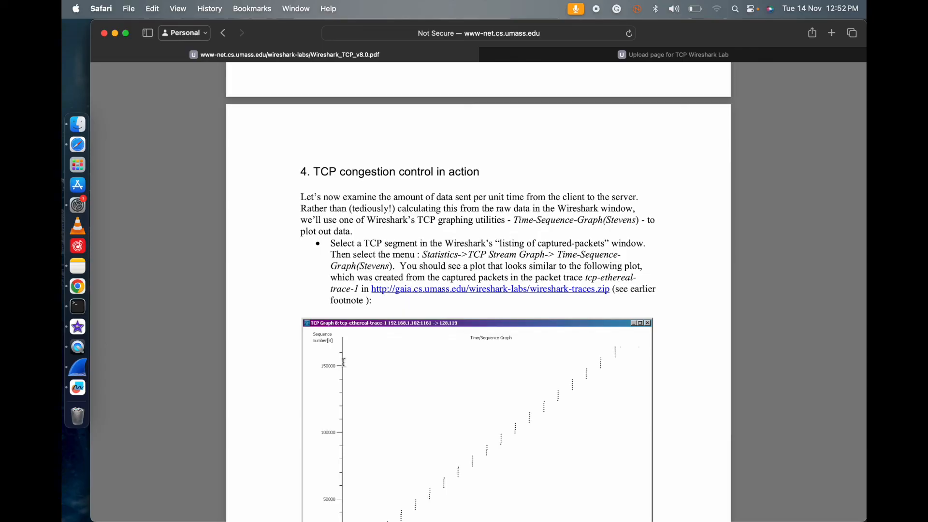
{"action": "scroll", "coordinate": [344, 362], "scroll_direction": "down", "scroll_amount": 10}
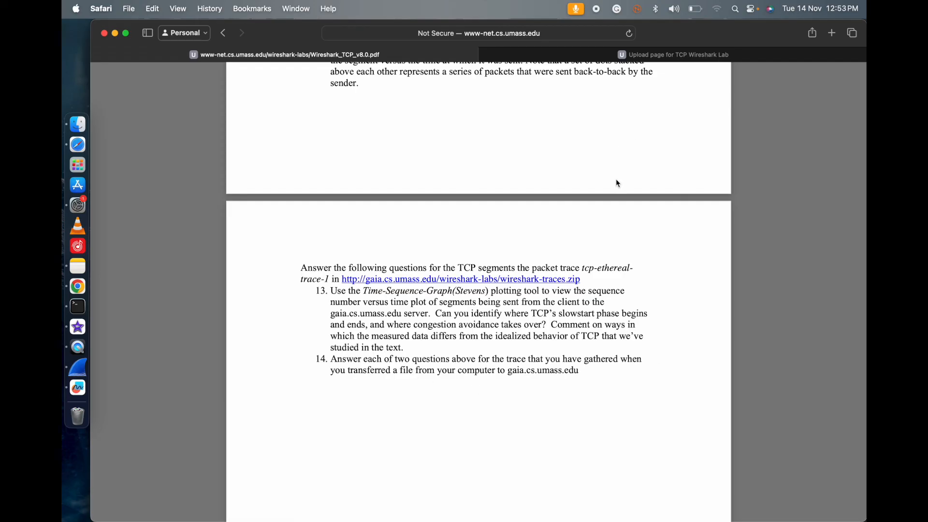
{"action": "scroll", "coordinate": [618, 183], "scroll_direction": "up", "scroll_amount": 7}
{"action": "scroll", "coordinate": [616, 180], "scroll_direction": "up", "scroll_amount": 10}
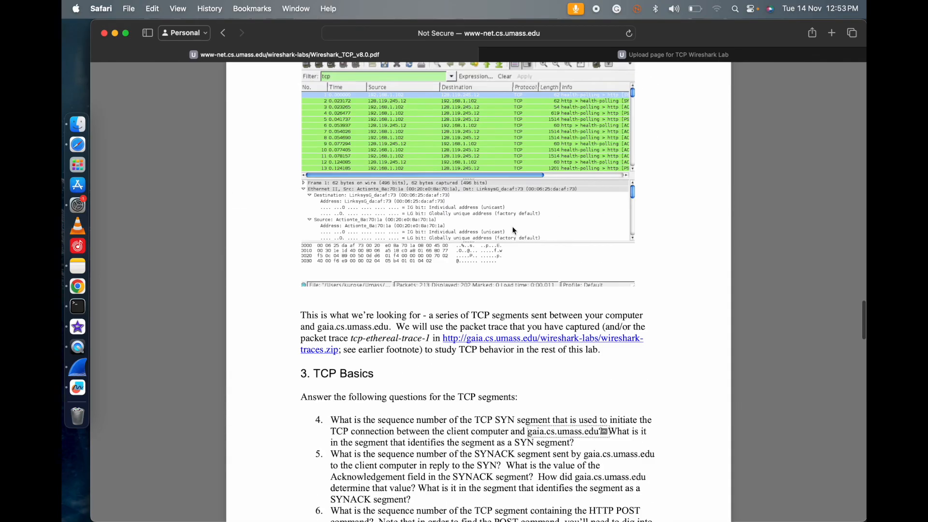